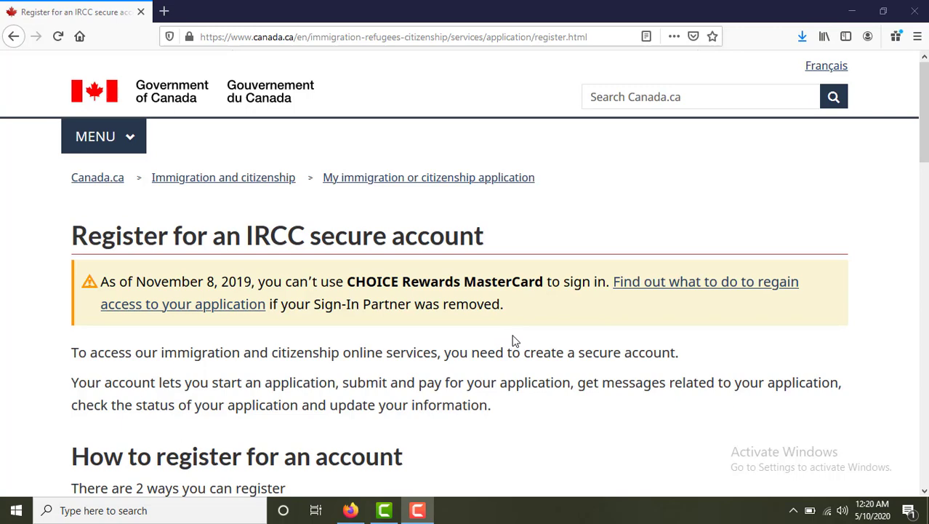
Scroll down the registration instructions to the 'To register with GCKey' section.
scroll(513, 340, "down", 5)
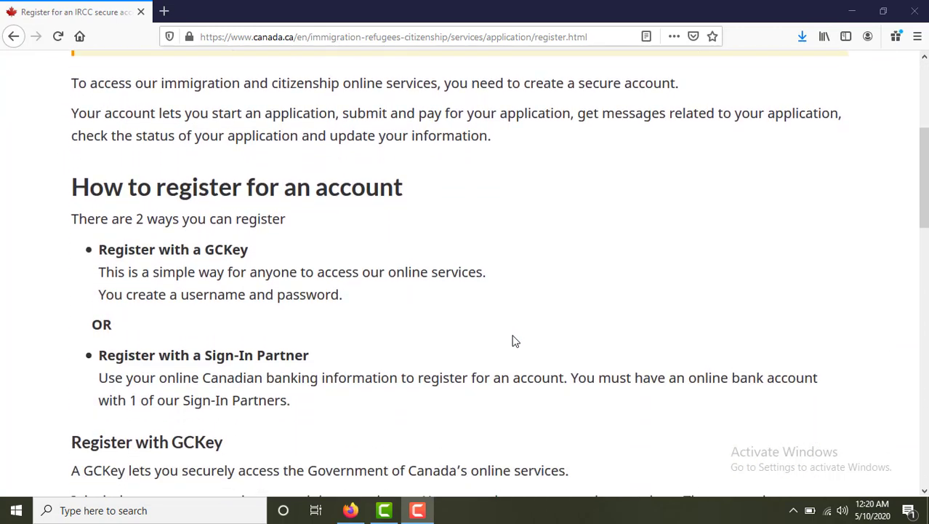
scroll(513, 340, "down", 1)
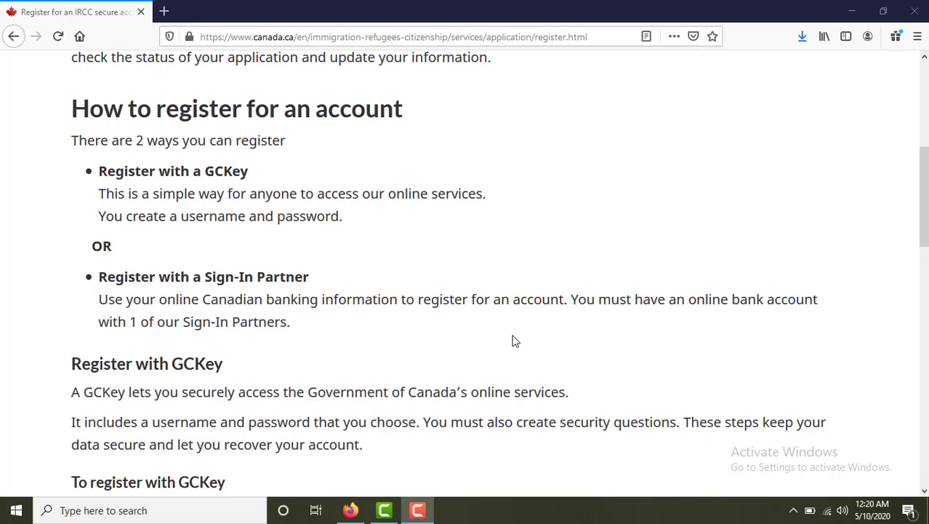
scroll(512, 340, "down", 5)
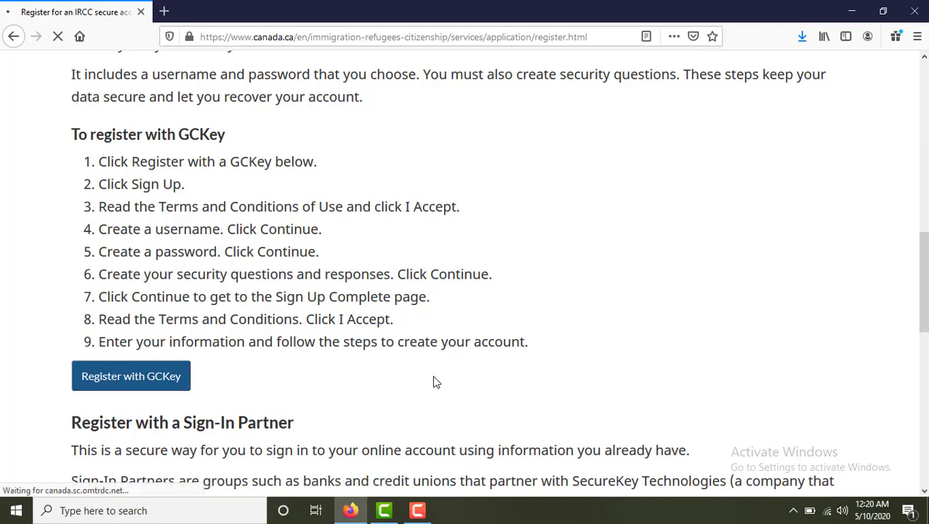
scroll(438, 380, "down", 1)
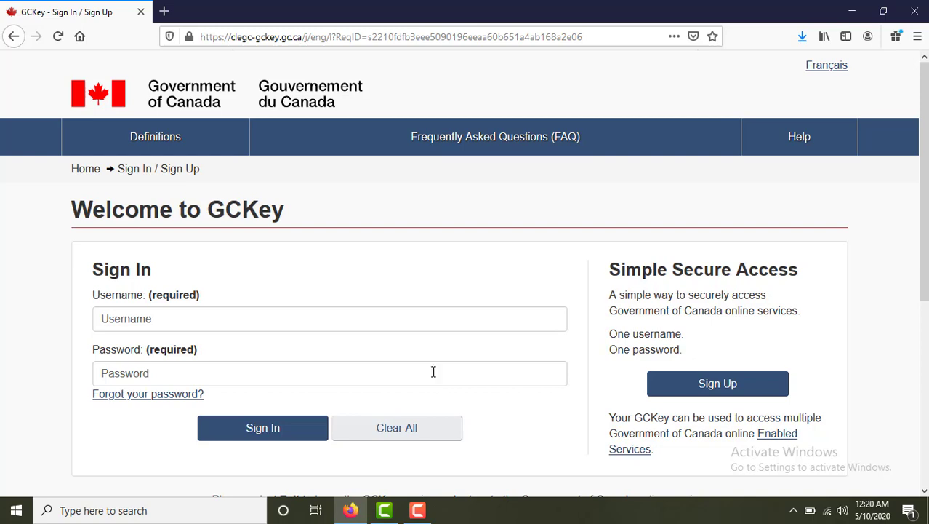
Begin a new GCKey sign-up and accept the terms and conditions.
scroll(327, 363, "down", 3)
scroll(341, 357, "down", 1)
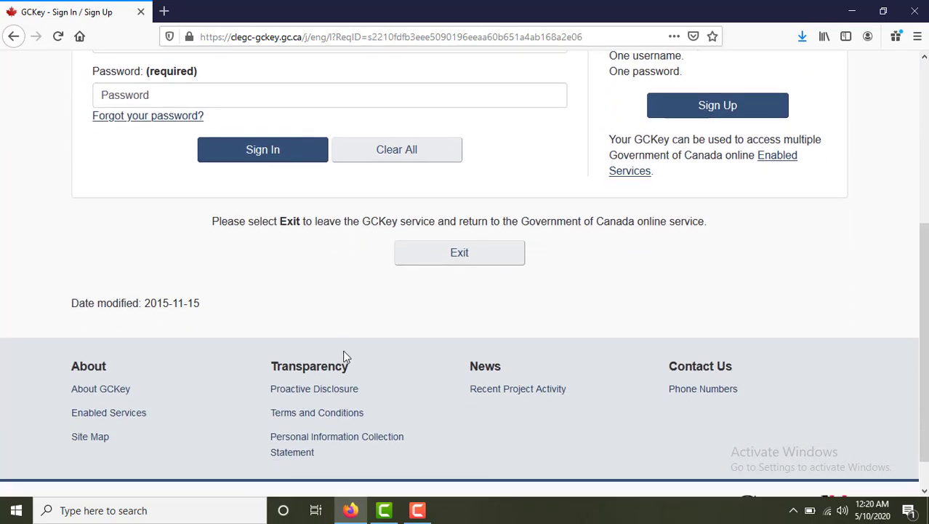
scroll(345, 345, "up", 3)
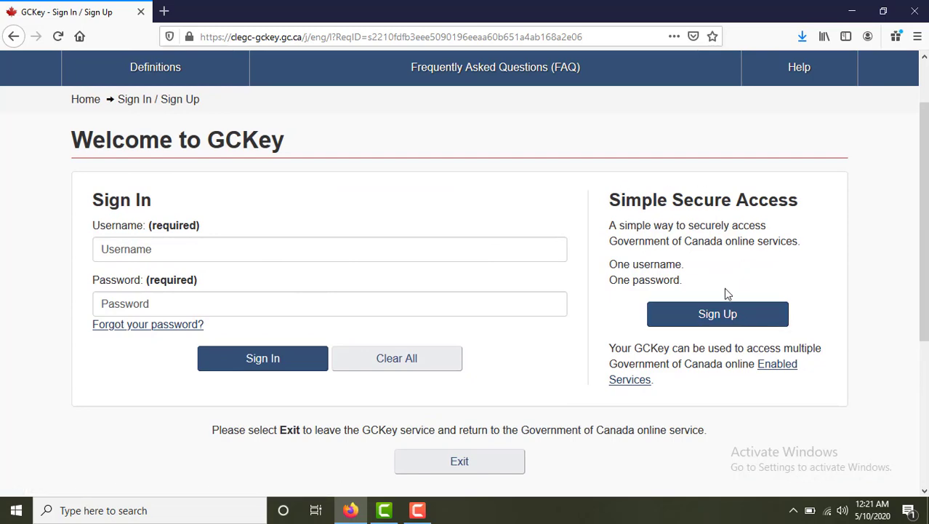
left_click(715, 313)
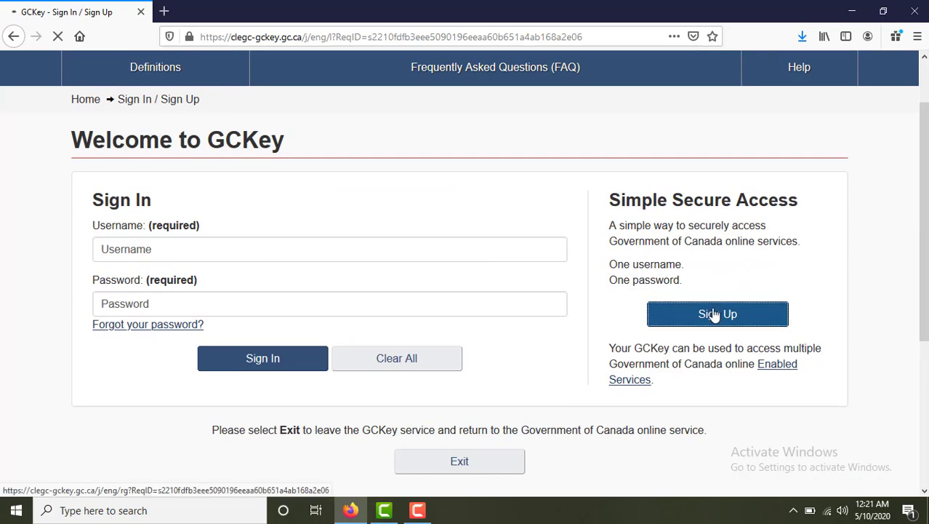
scroll(681, 339, "down", 3)
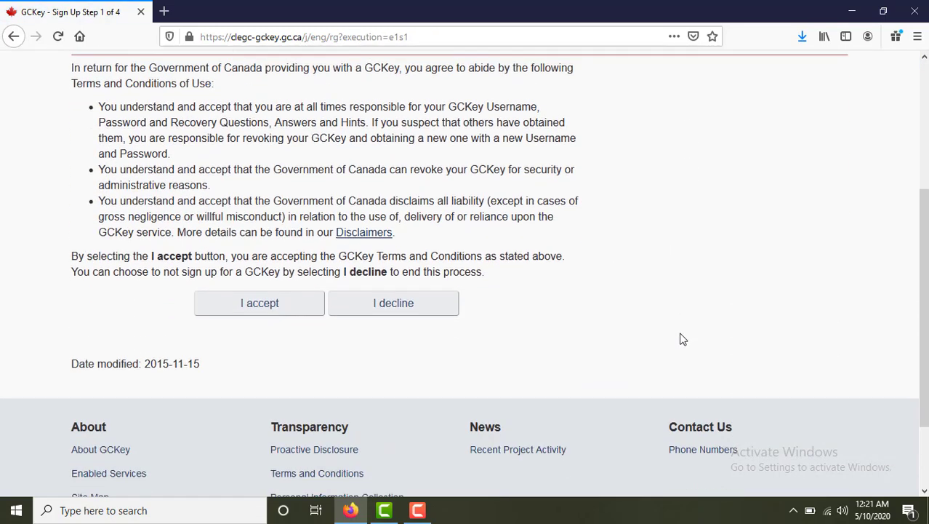
scroll(681, 339, "down", 1)
left_click(306, 242)
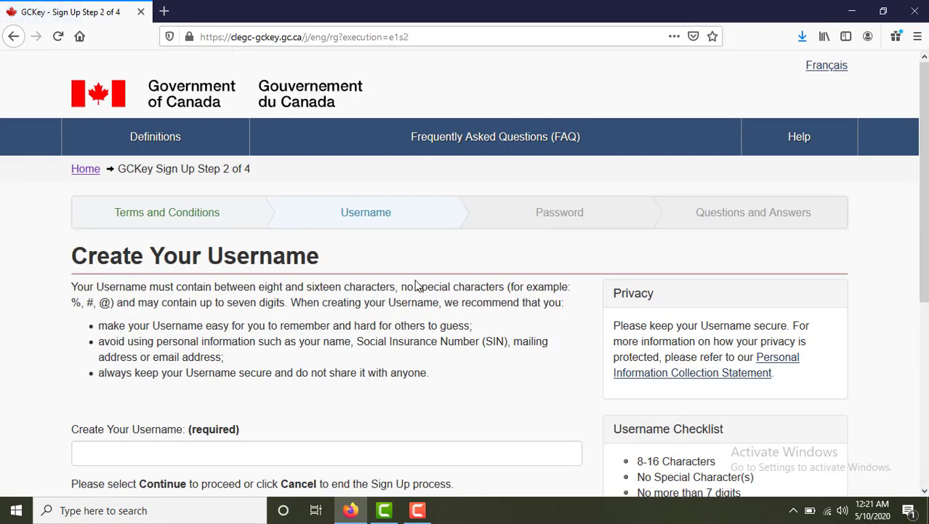
Begin entering a new username and review the disallowed special-characters example.
scroll(418, 285, "down", 3)
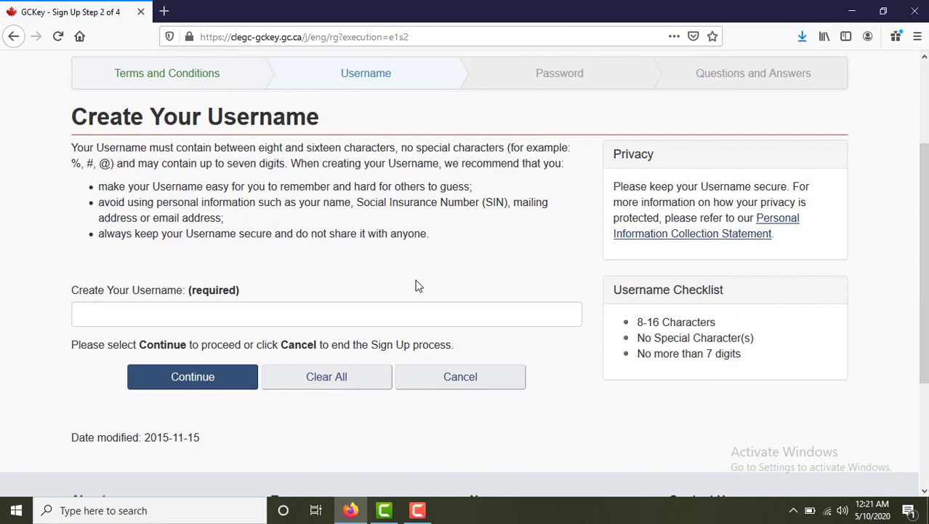
scroll(418, 286, "down", 1)
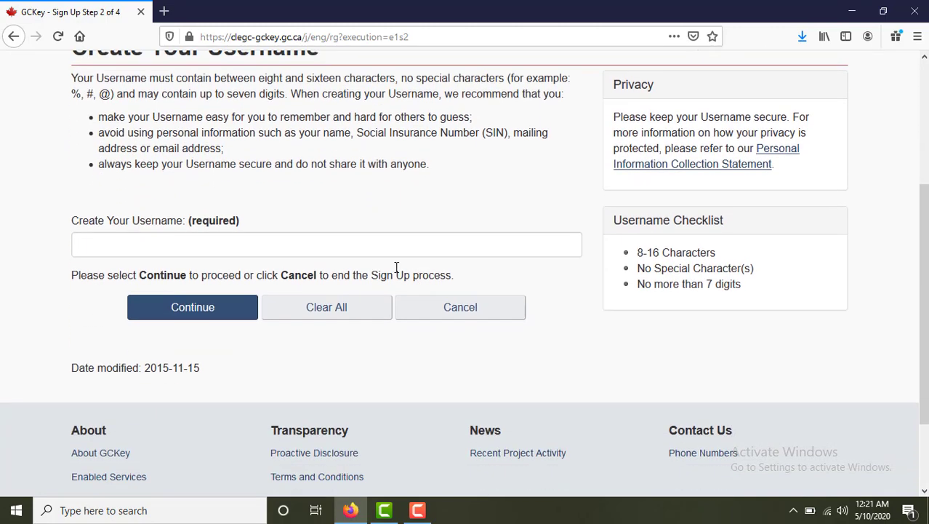
left_click(248, 246)
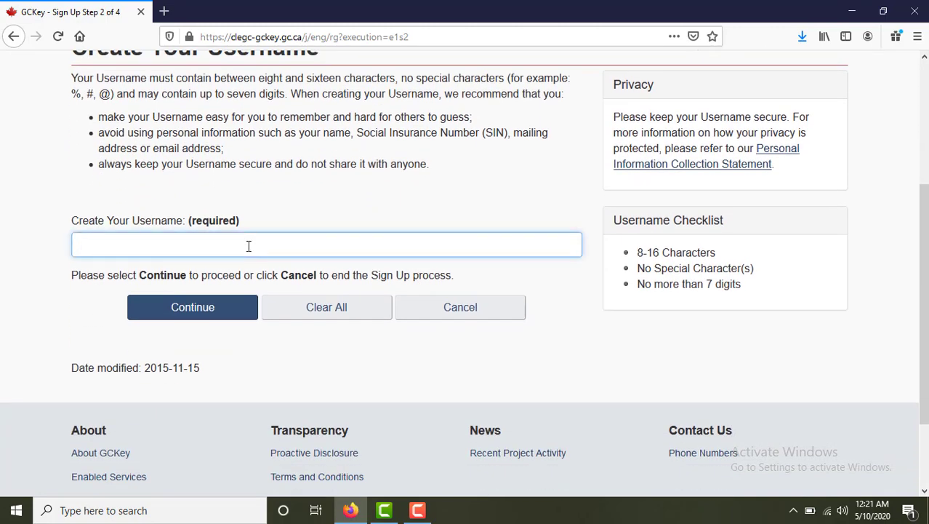
scroll(280, 262, "up", 3)
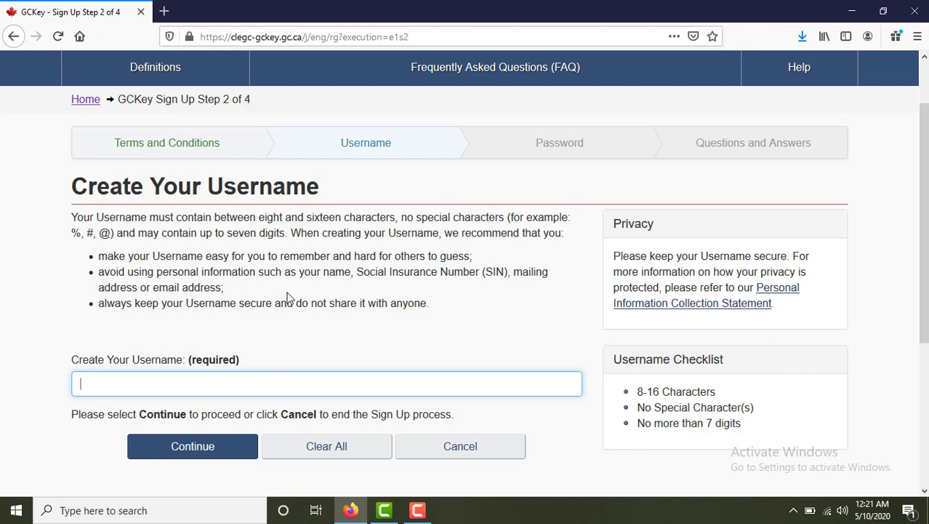
left_click_drag(73, 232, 114, 234)
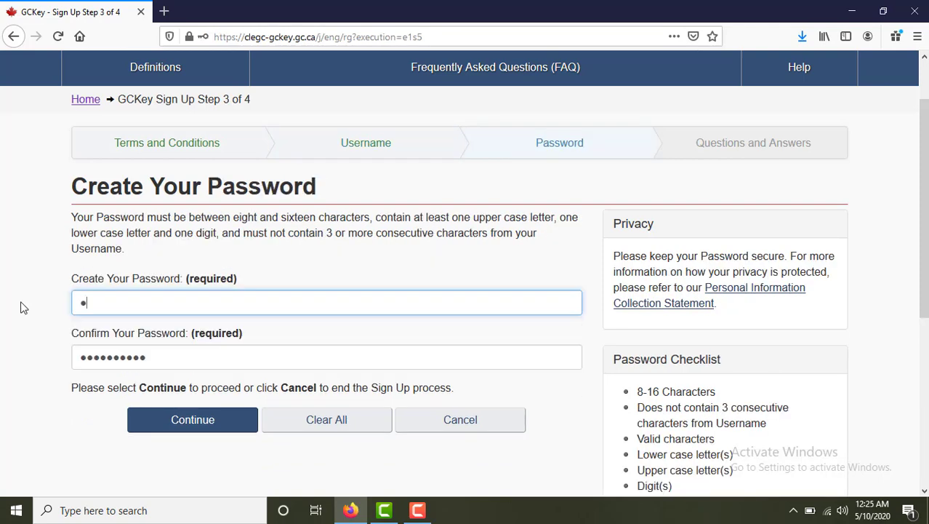
Enter the account password, retype it in the confirmation field, and continue.
type("•••••")
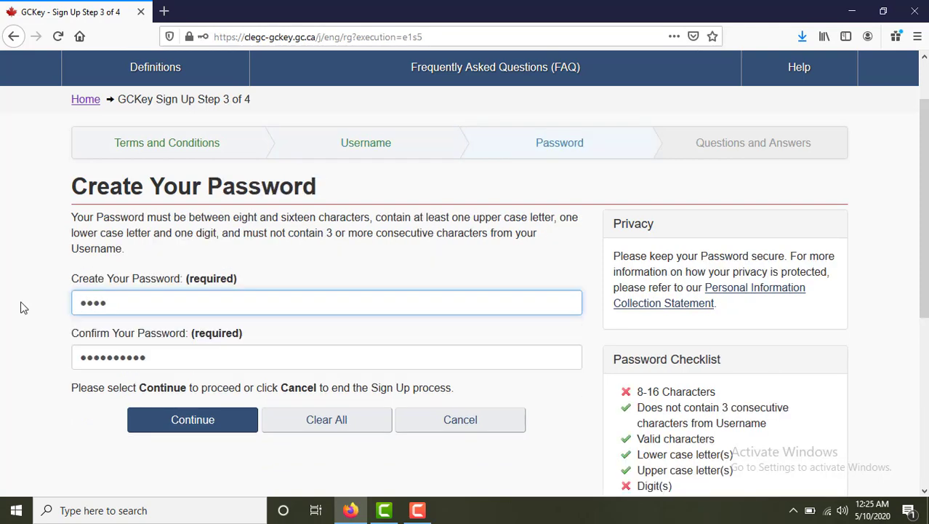
type("••••••")
left_click_drag(161, 365, 26, 362)
type("••••••")
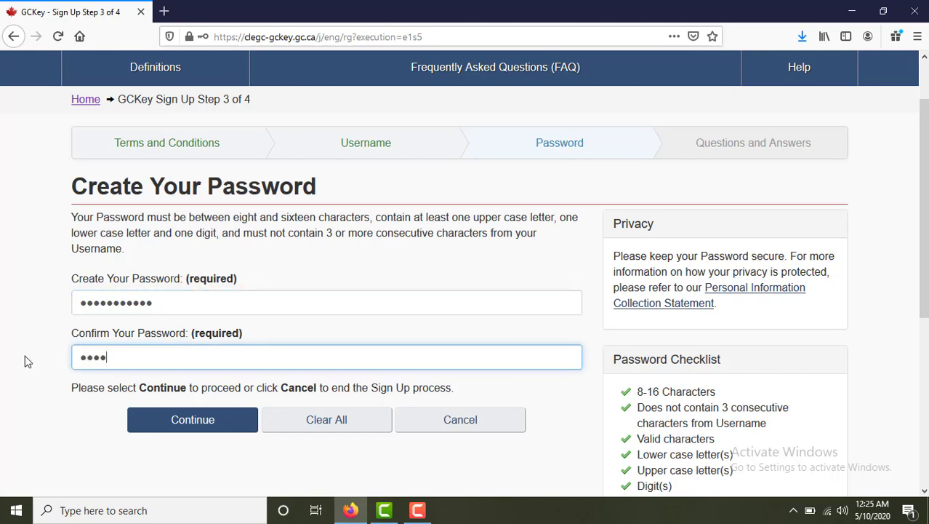
type("•••••")
scroll(748, 420, "down", 2)
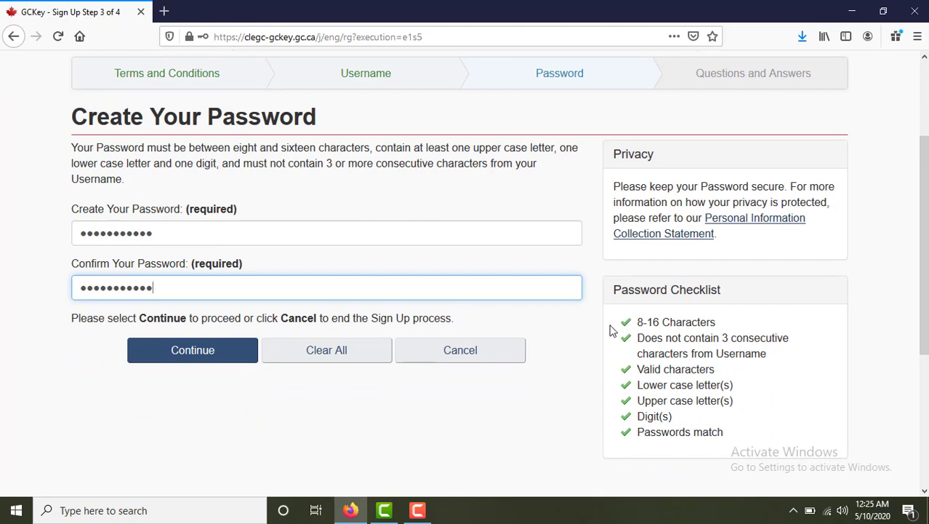
left_click(205, 357)
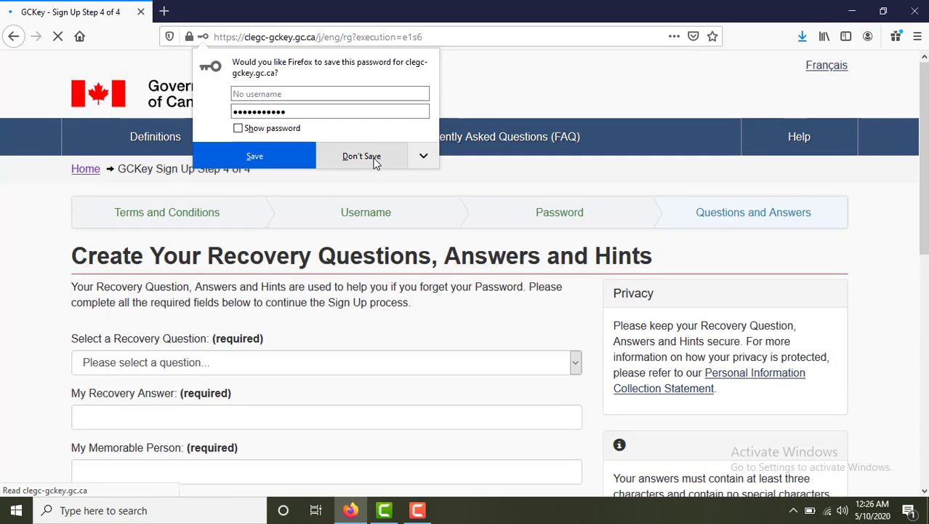
Decline saving the password, choose 'What was my first pet's name?', and enter its answer.
left_click(254, 154)
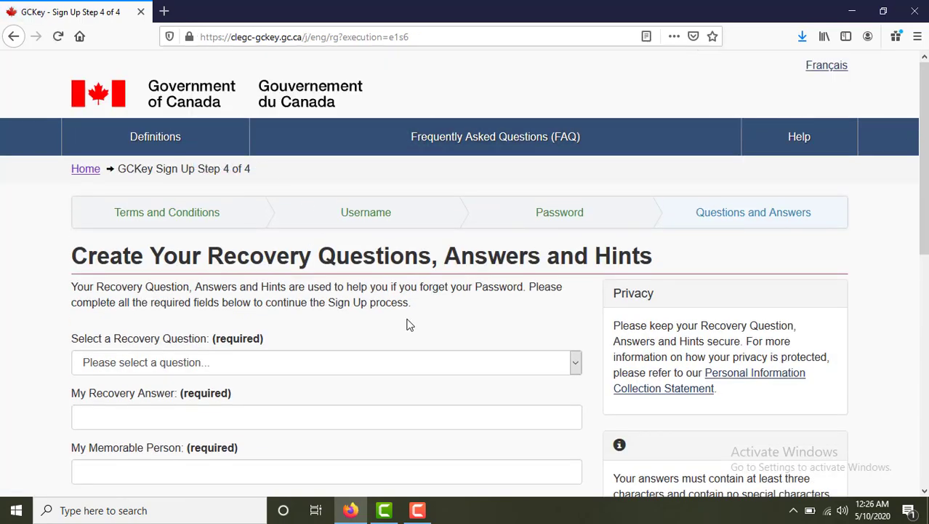
scroll(409, 325, "down", 3)
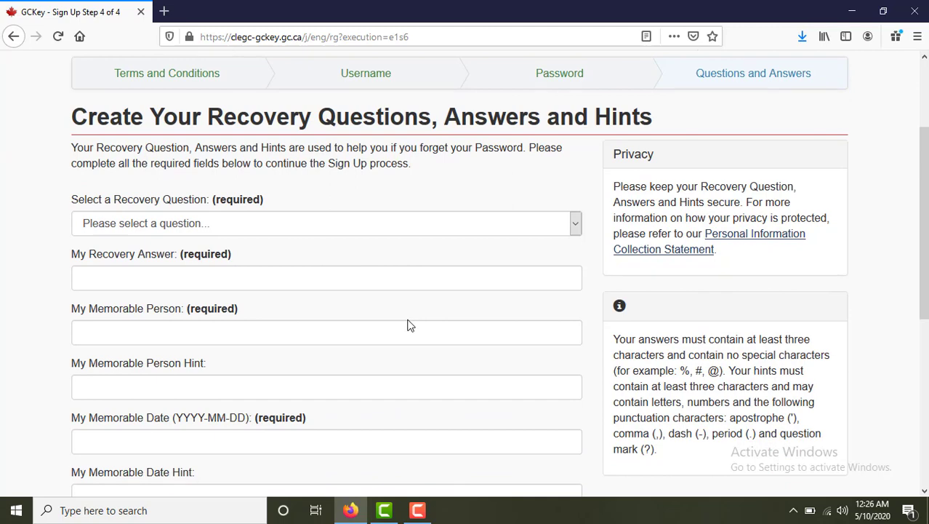
scroll(410, 325, "down", 3)
scroll(410, 326, "up", 3)
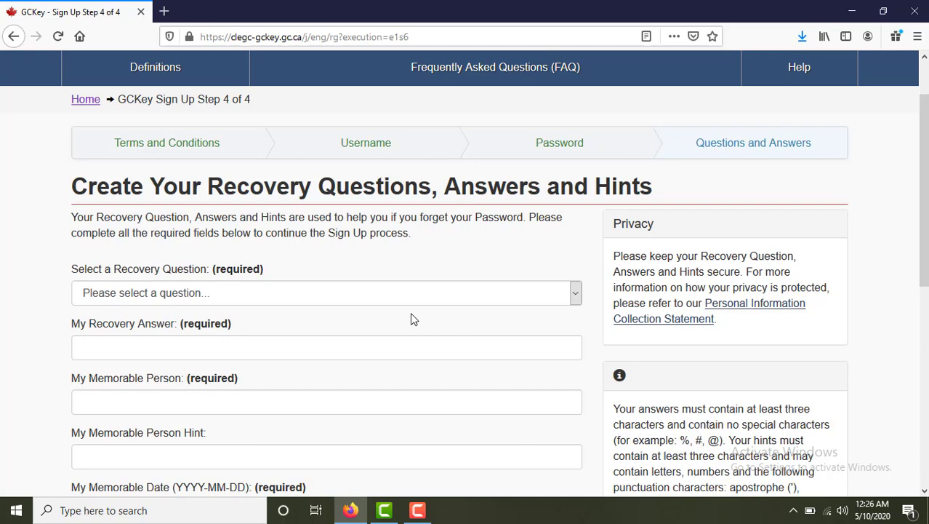
left_click(180, 298)
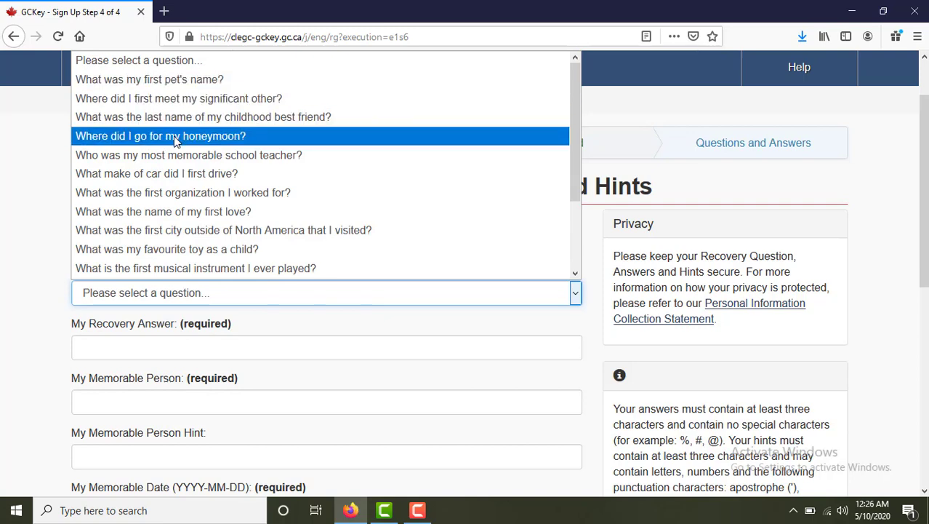
left_click(178, 80)
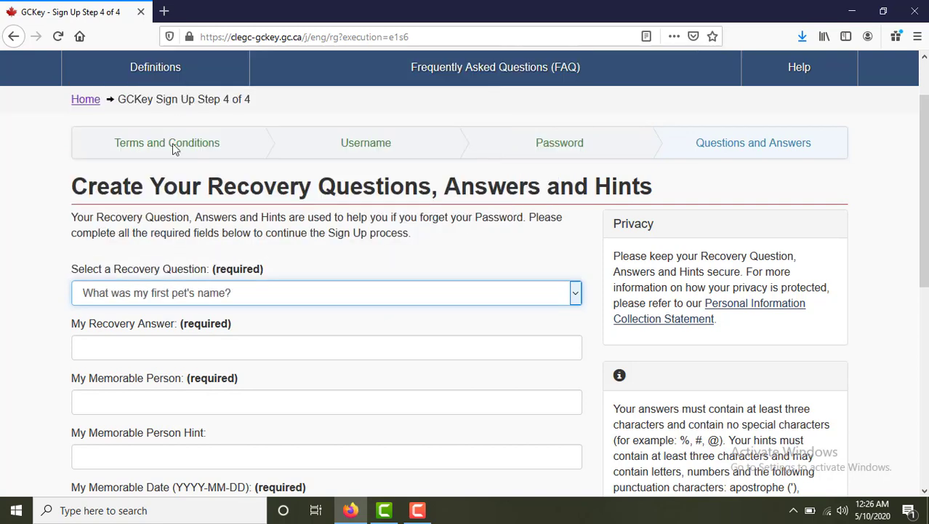
left_click(126, 343)
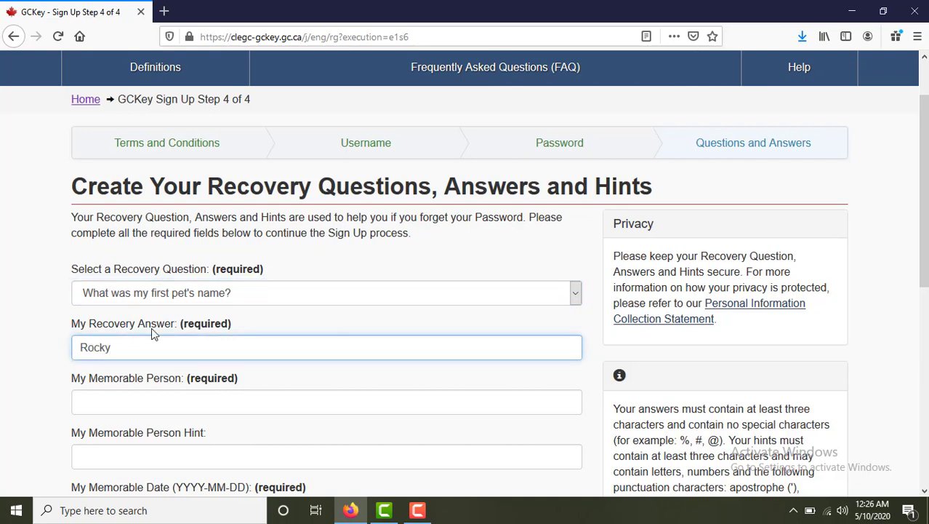
Fill in the memorable person and memorable date, then submit to finish sign-up.
left_click(190, 400)
scroll(240, 368, "down", 2)
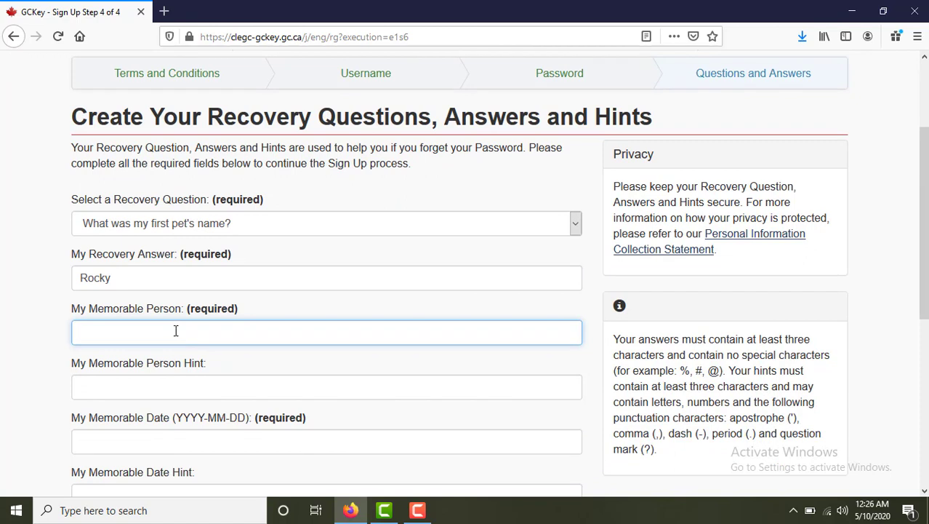
scroll(222, 383, "down", 2)
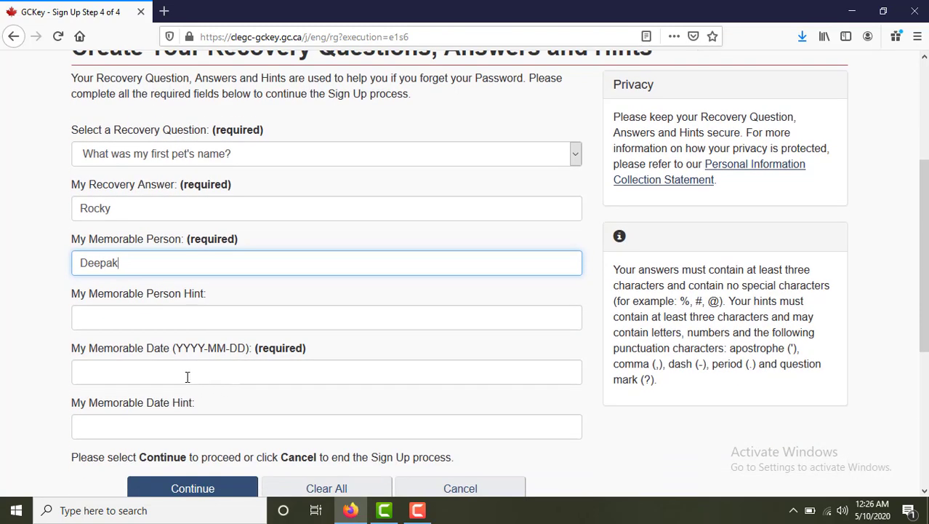
scroll(195, 369, "down", 2)
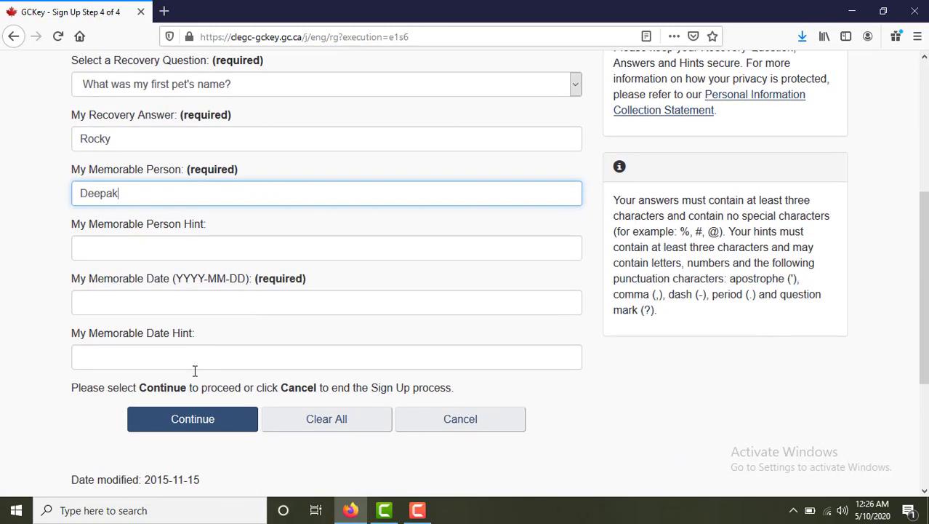
left_click(135, 304)
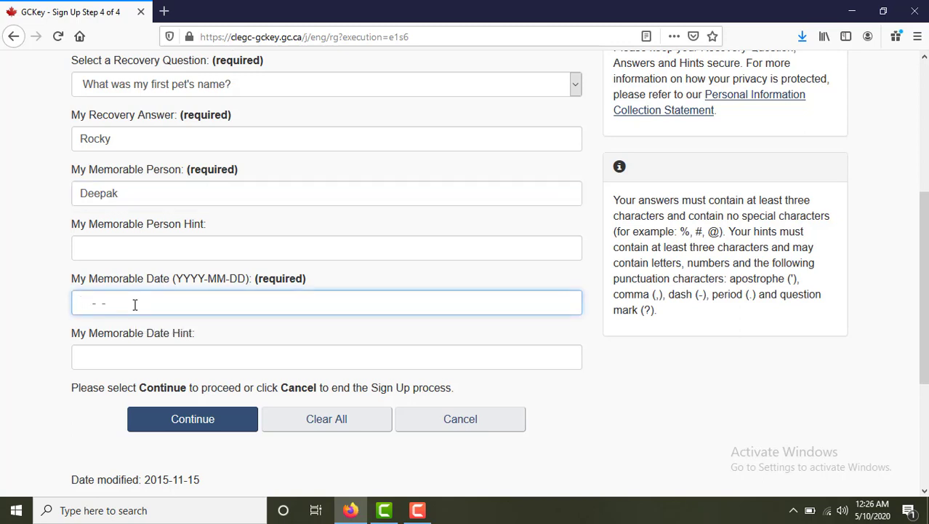
key("BackSpace")
key("BackSpace")
key("BackSpace")
left_click(219, 426)
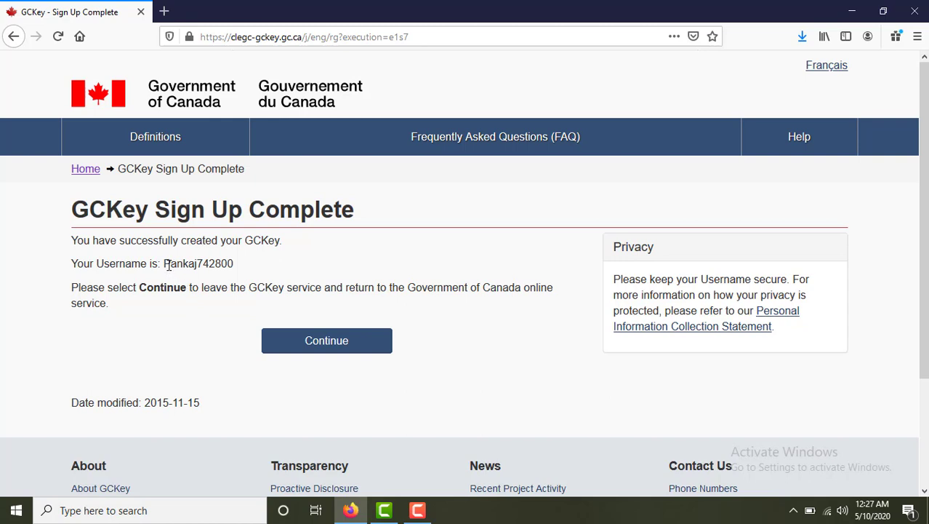
Copy the new GCKey username and continue back to the IRCC online service.
left_click_drag(165, 264, 239, 265)
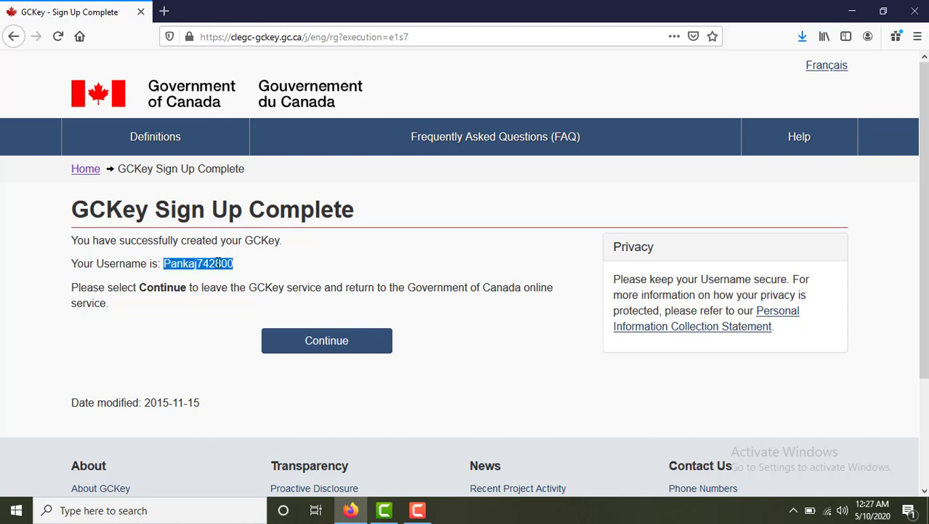
right_click(218, 264)
left_click(248, 275)
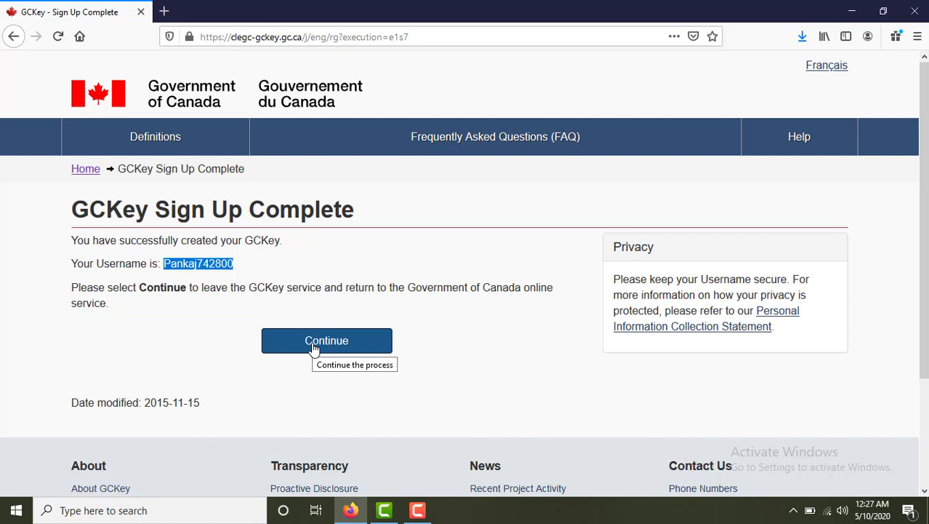
left_click(314, 348)
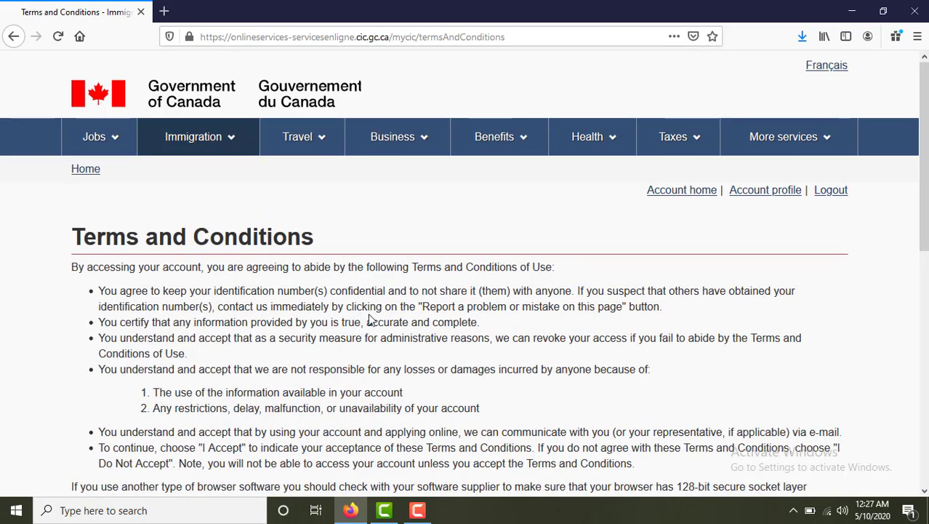
Accept the IRCC terms and enter the applicant's given name and last name.
scroll(367, 316, "down", 3)
left_click(96, 360)
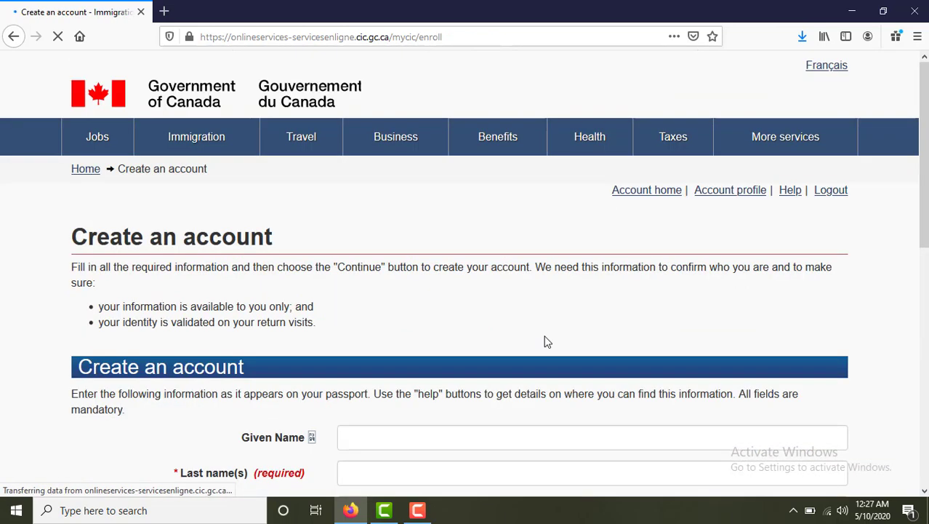
scroll(364, 285, "down", 2)
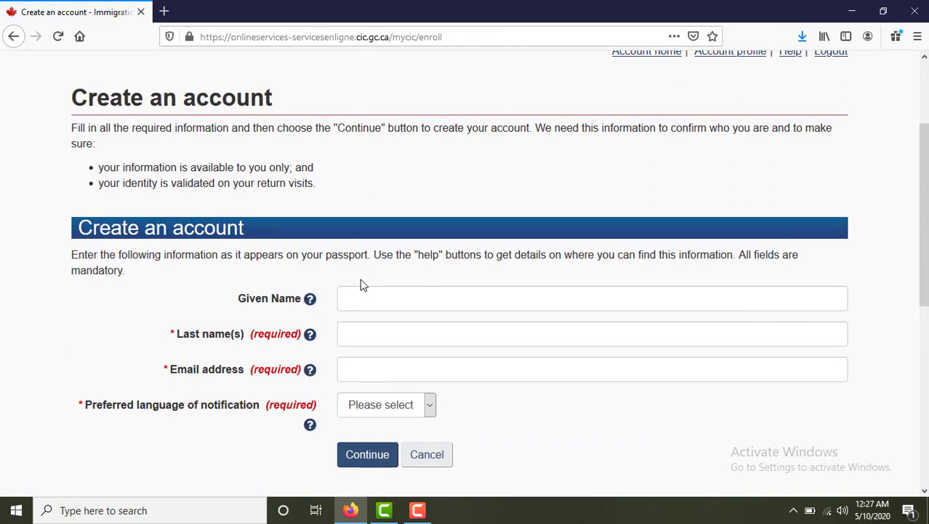
left_click(363, 301)
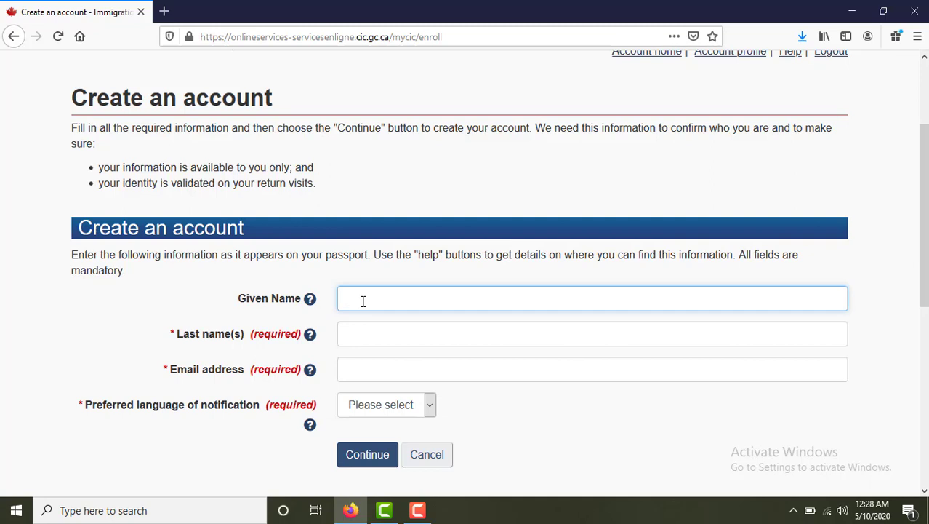
key("Tab")
key("Tab")
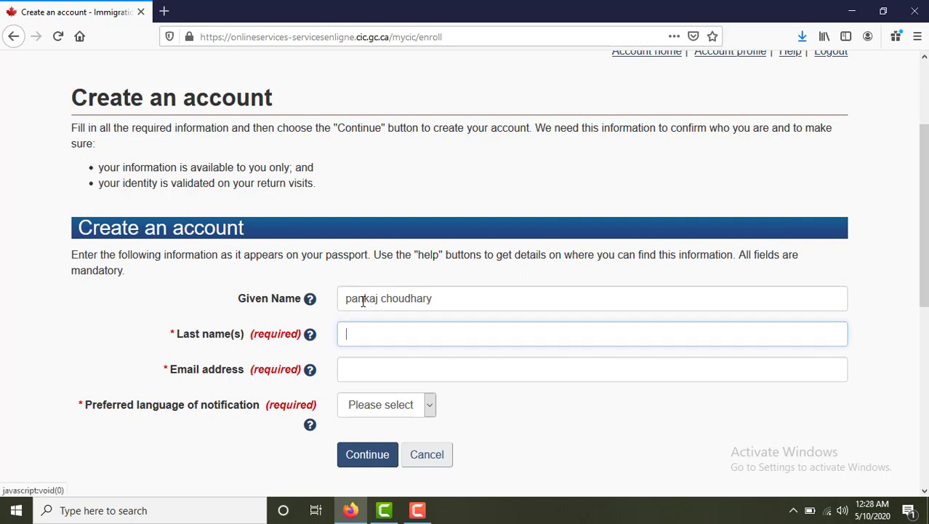
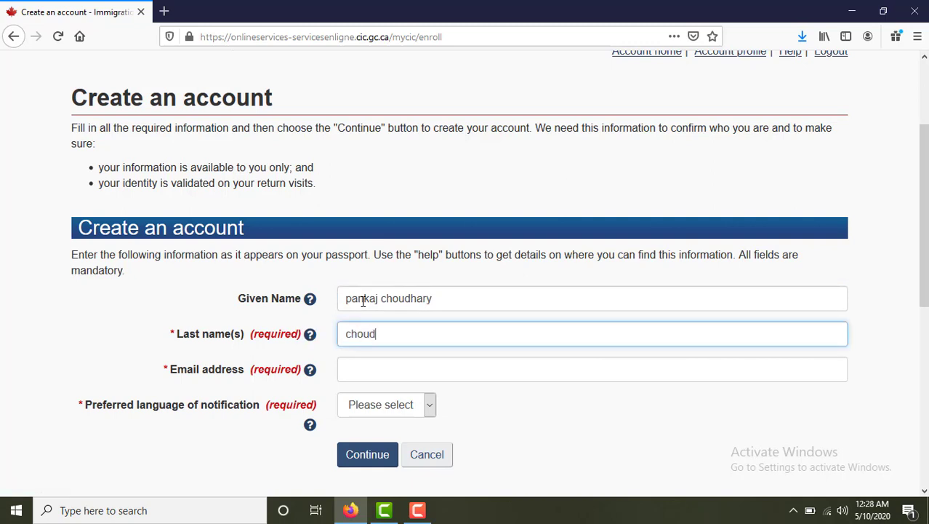
key("Tab")
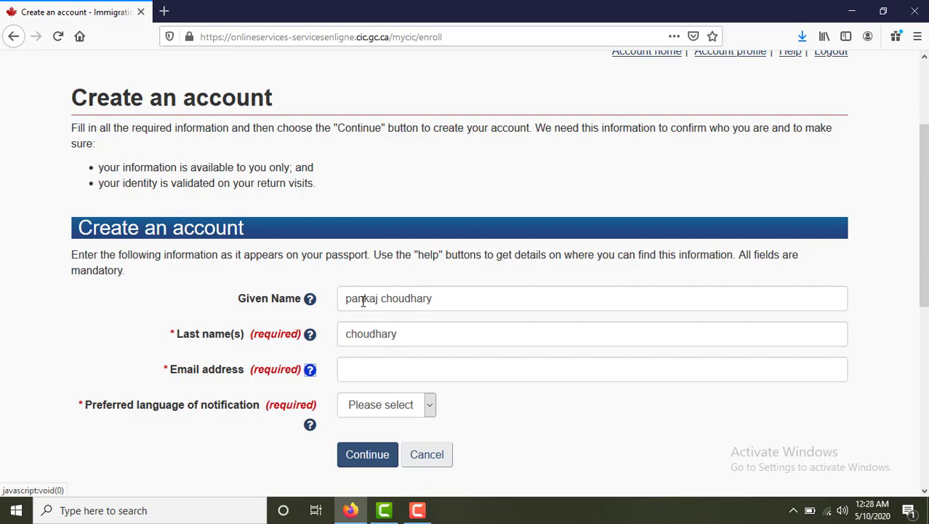
Enter the applicant's e-mail address, keep English notifications, and submit the form.
key("Tab")
type("p")
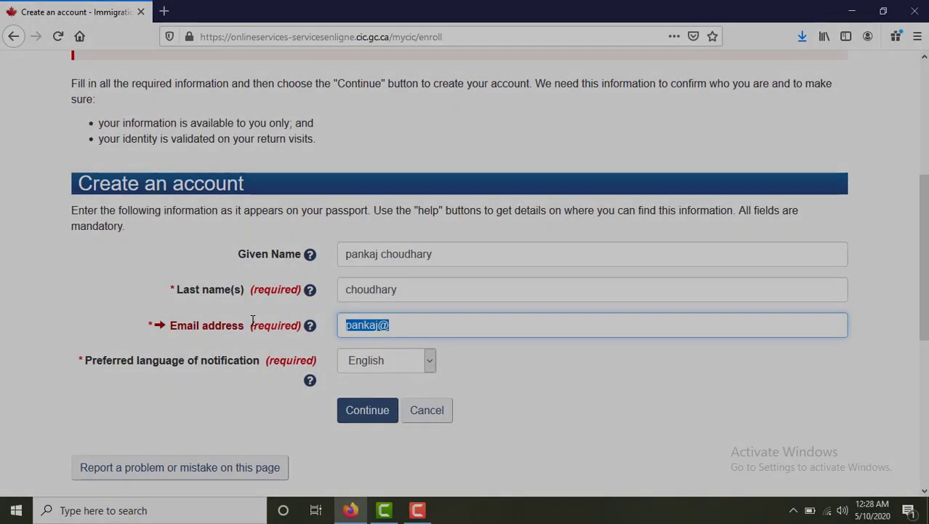
key("BackSpace")
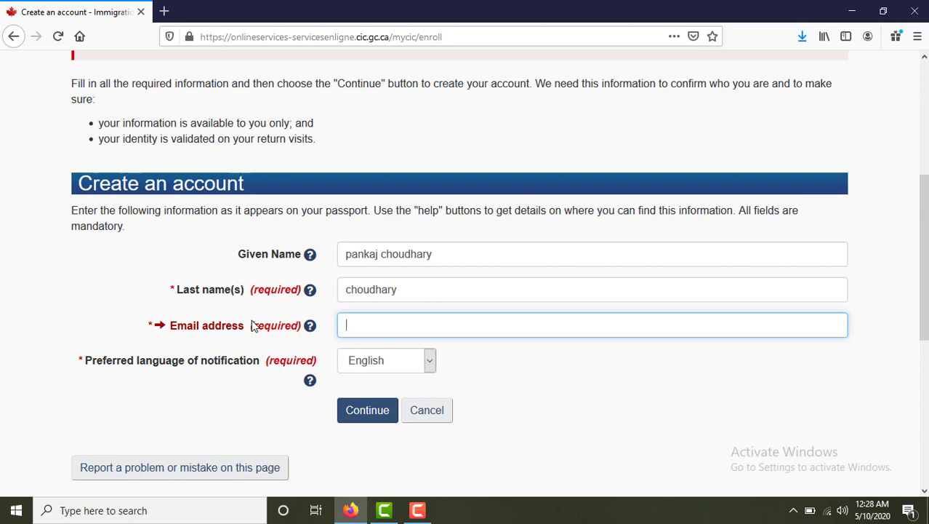
type("p")
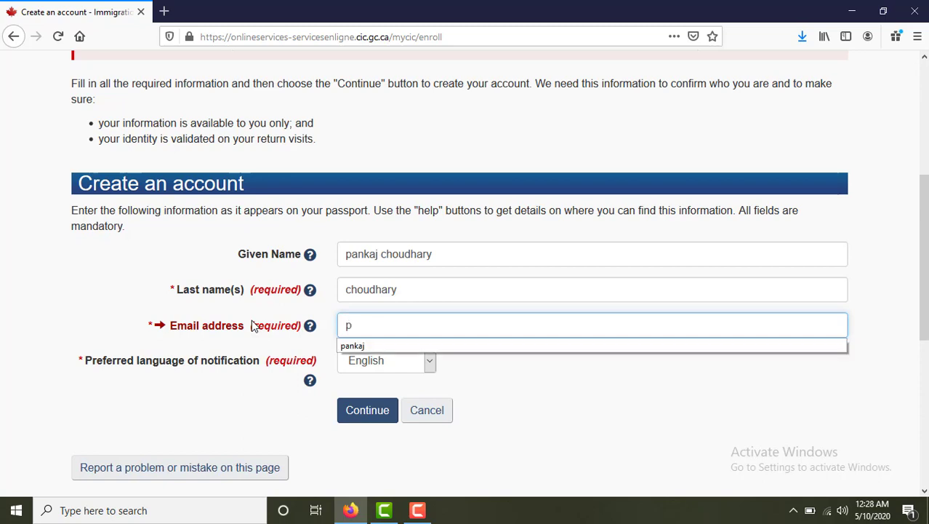
type("ankaj")
key("BackSpace")
key("BackSpace")
key("BackSpace")
key("BackSpace")
key("BackSpace")
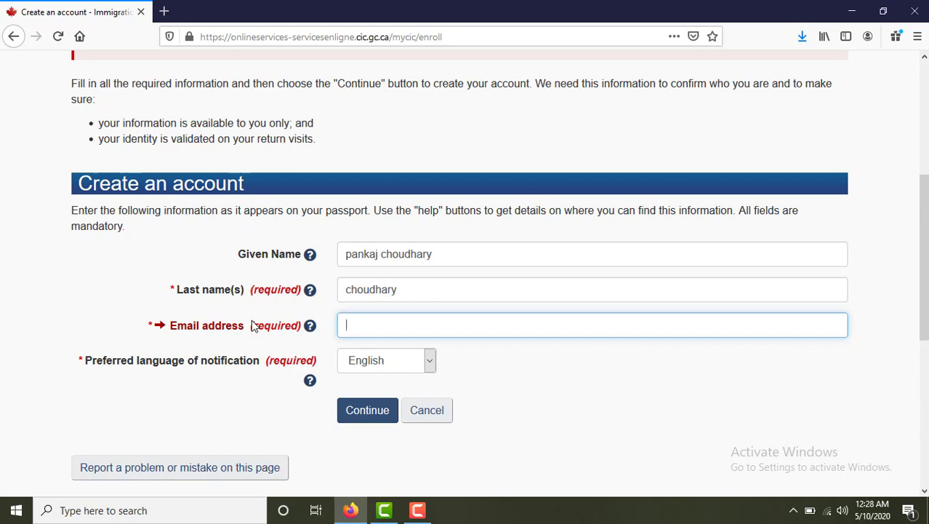
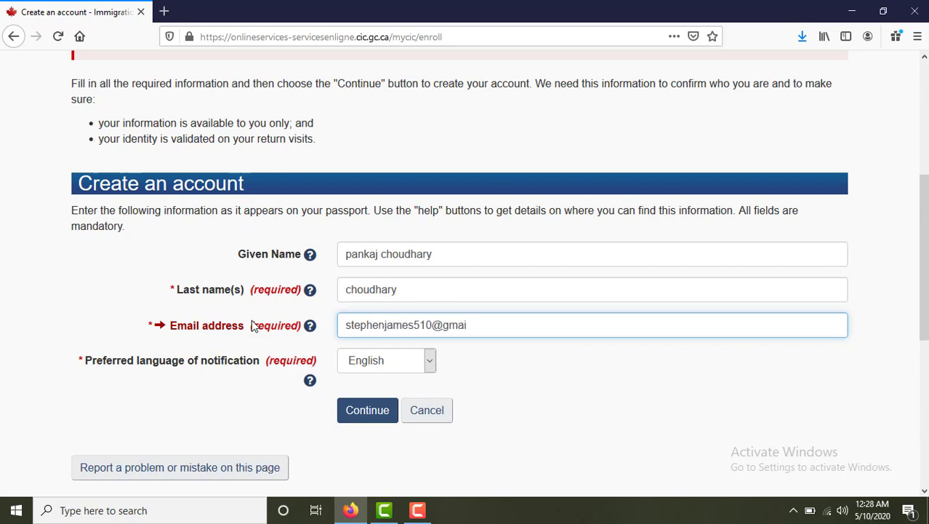
left_click(368, 412)
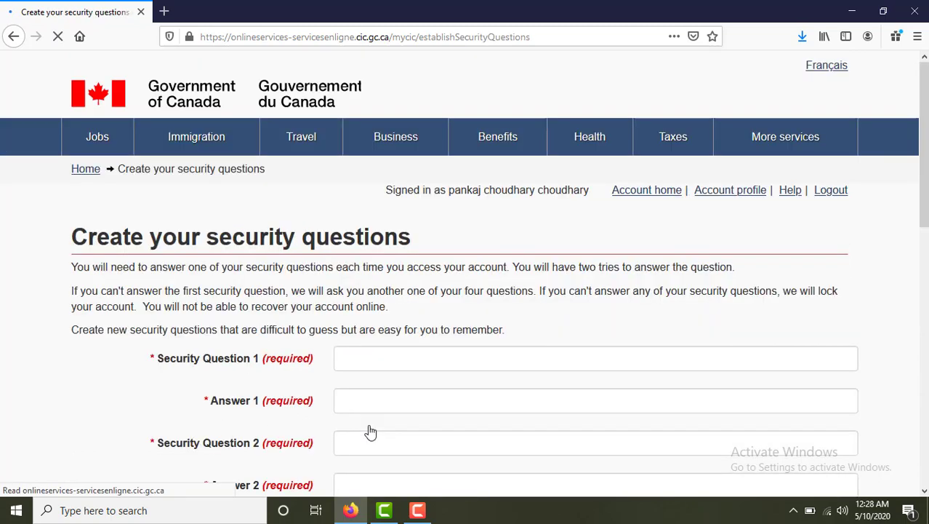
Add security questions 'What is favorite car?' and 'What is your nickname?' with their answers.
scroll(392, 355, "down", 5)
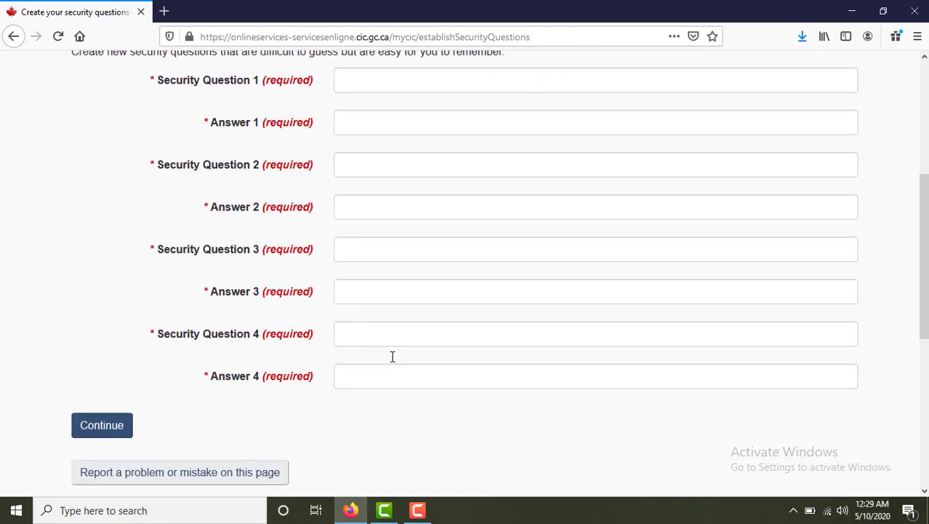
scroll(392, 357, "up", 4)
left_click(398, 288)
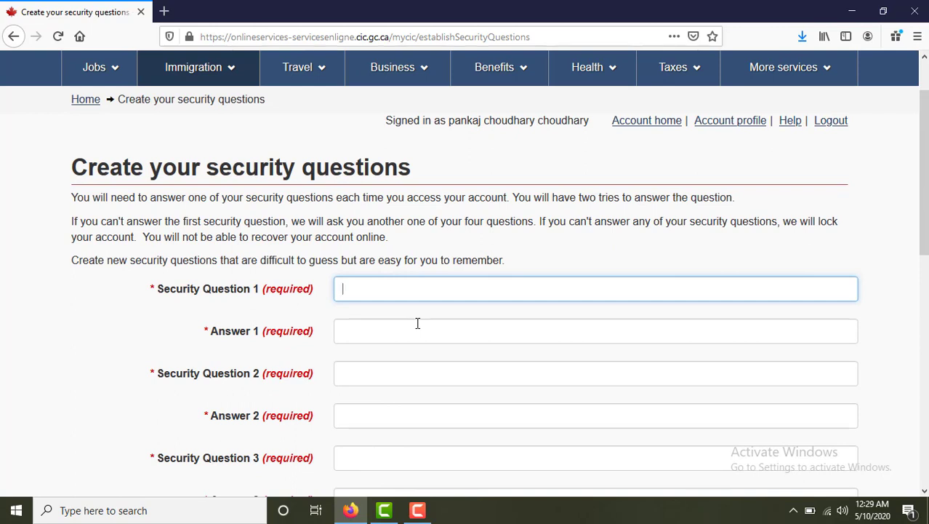
type("What is favorite ")
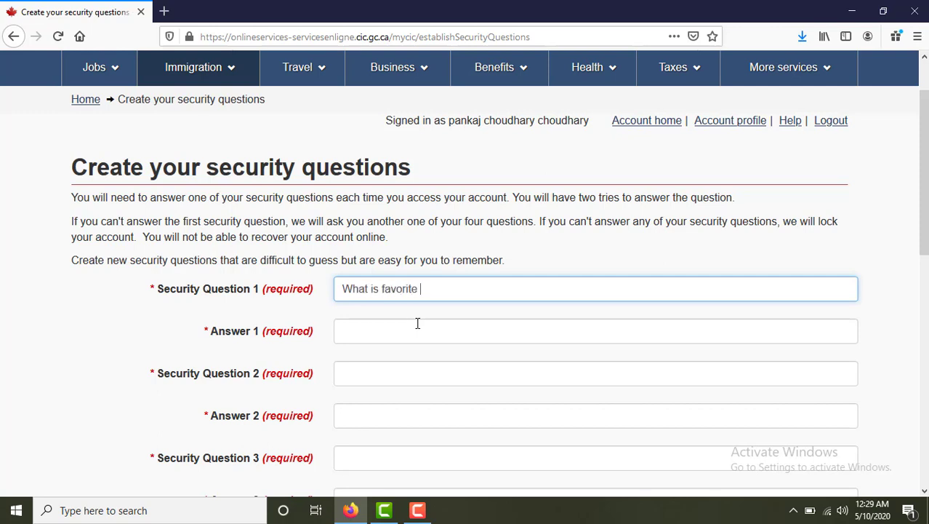
type("car?")
left_click(418, 323)
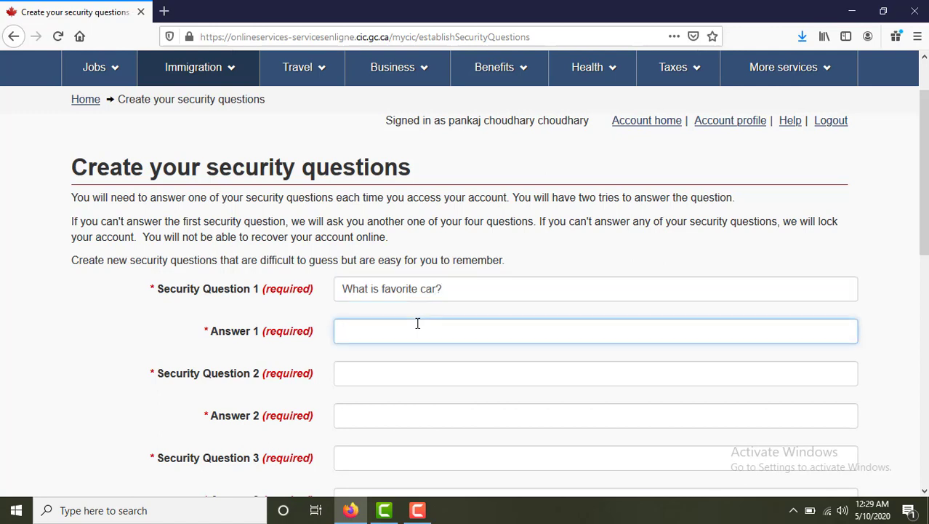
left_click(440, 390)
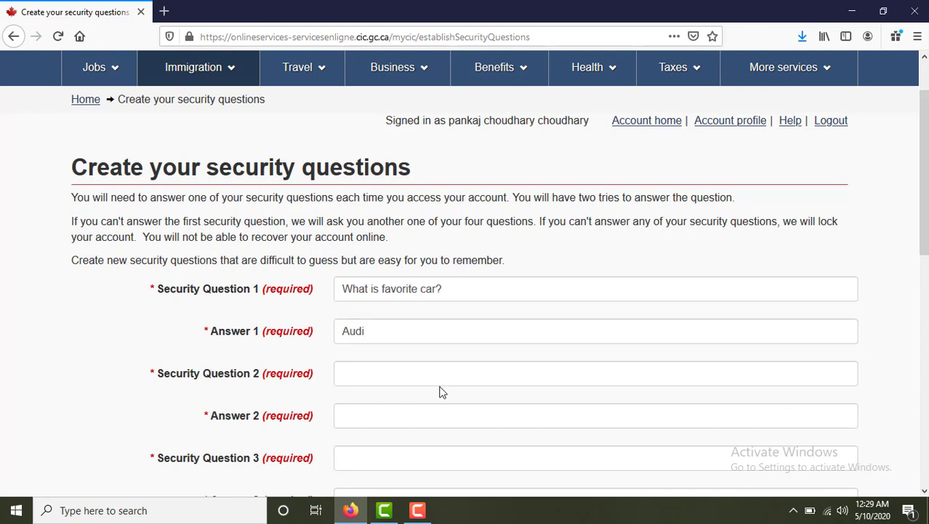
left_click(440, 374)
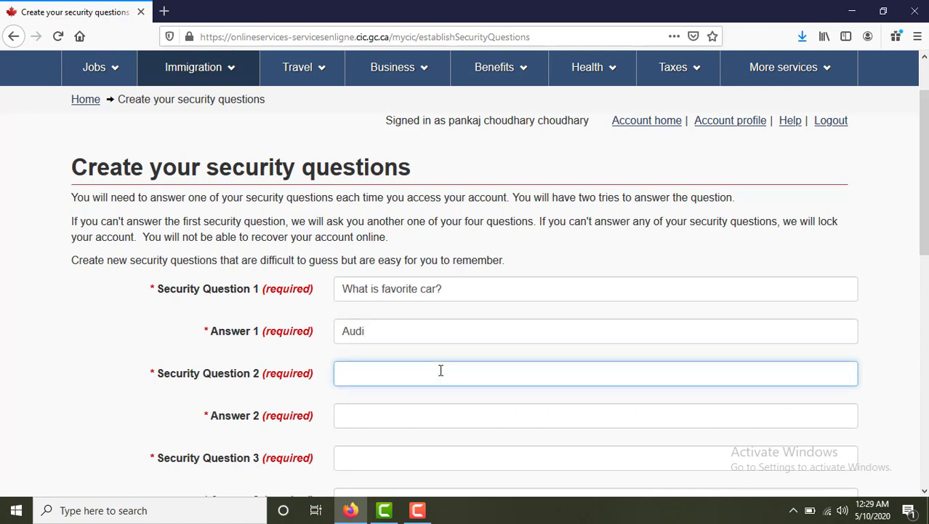
type("What is your nickname?")
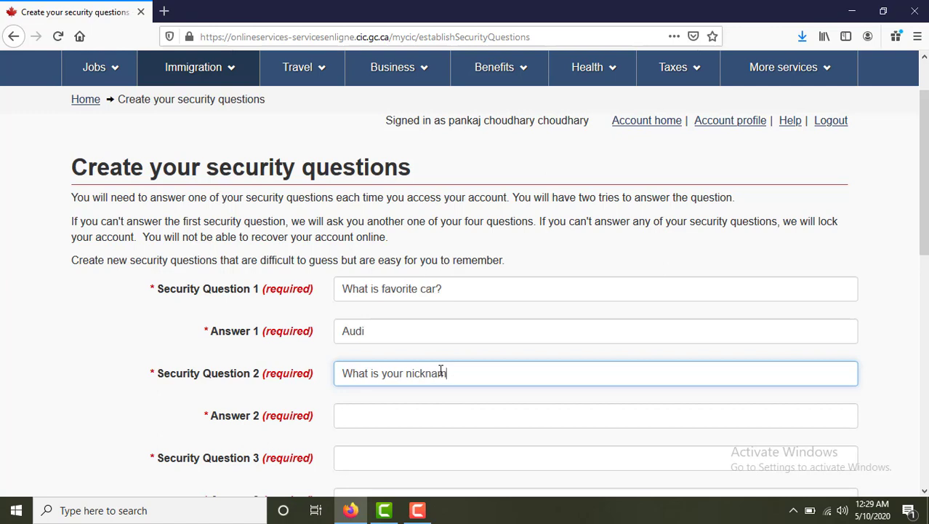
left_click(434, 410)
Add 'What is your favourite color?' and 'What is your favorite song?' with answers, then submit.
key("Tab")
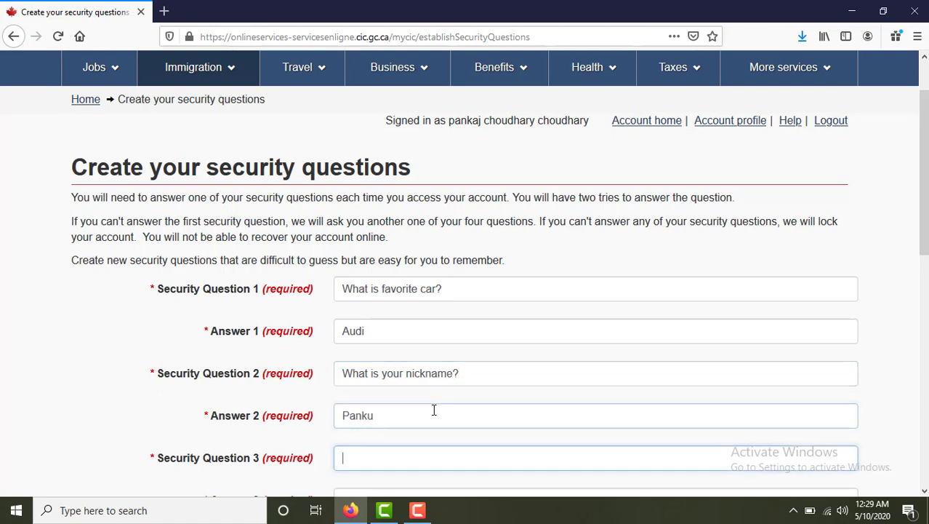
type("What is")
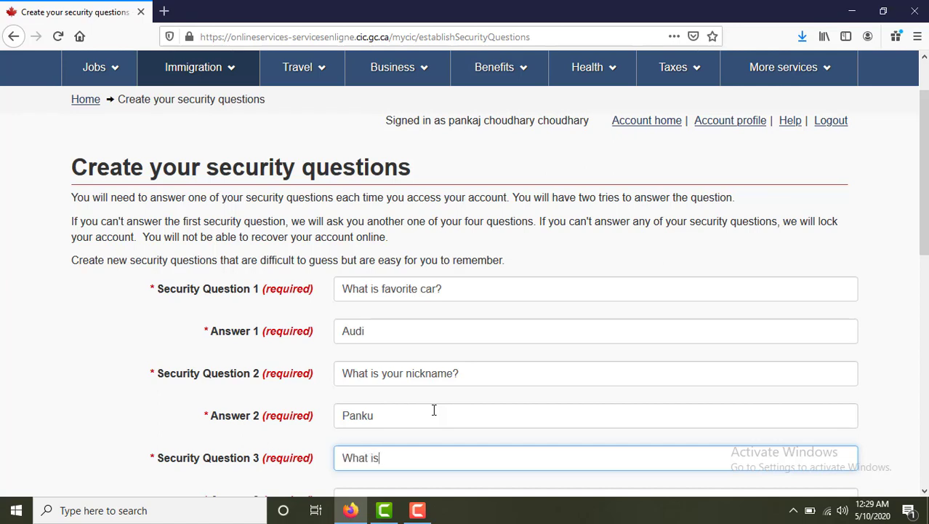
type(" your favourite ")
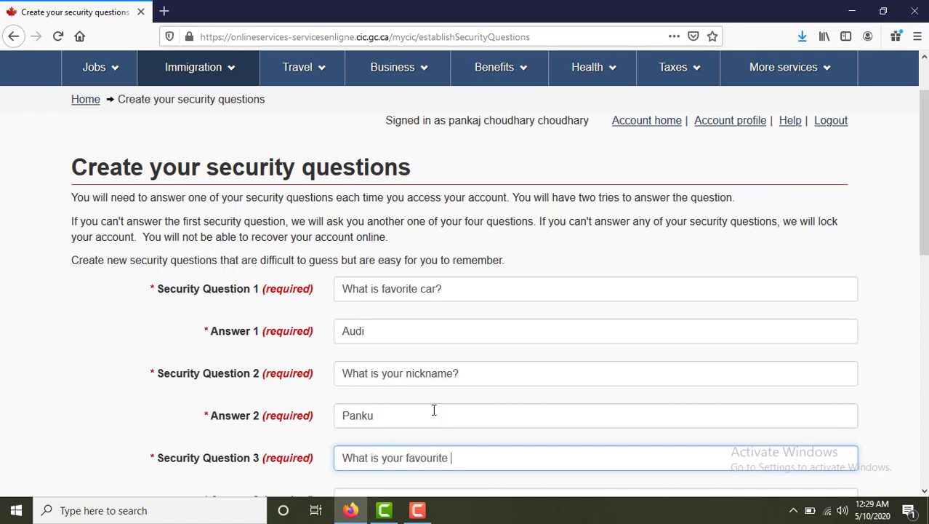
type("color?")
scroll(549, 432, "down", 5)
left_click(358, 294)
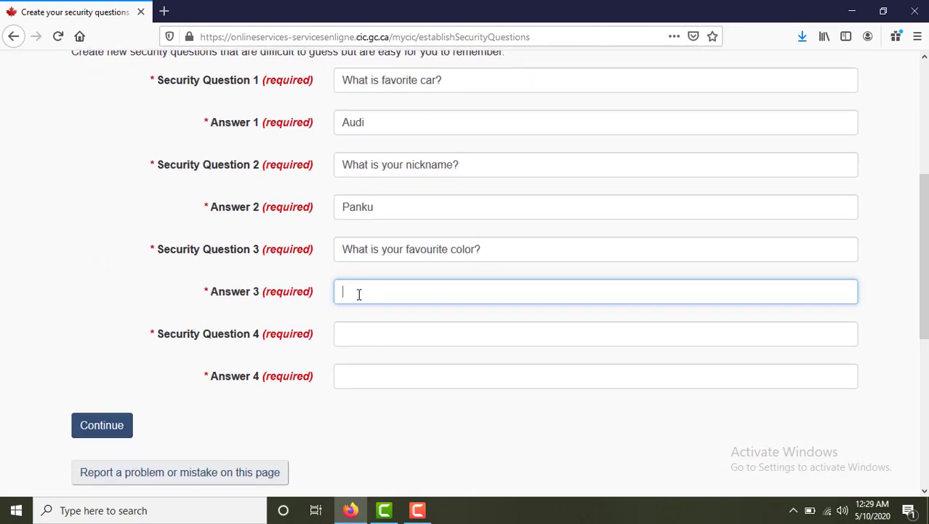
left_click(369, 333)
type("What is ")
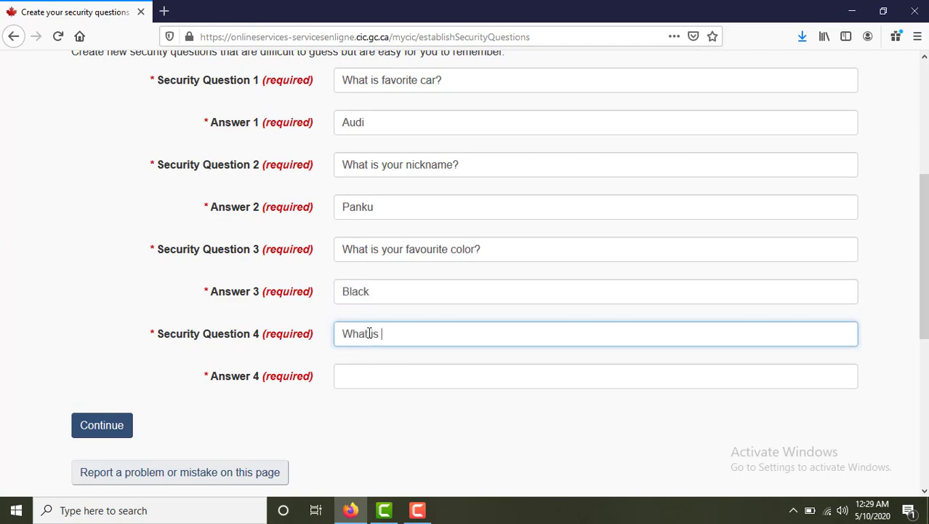
type("your favorite song")
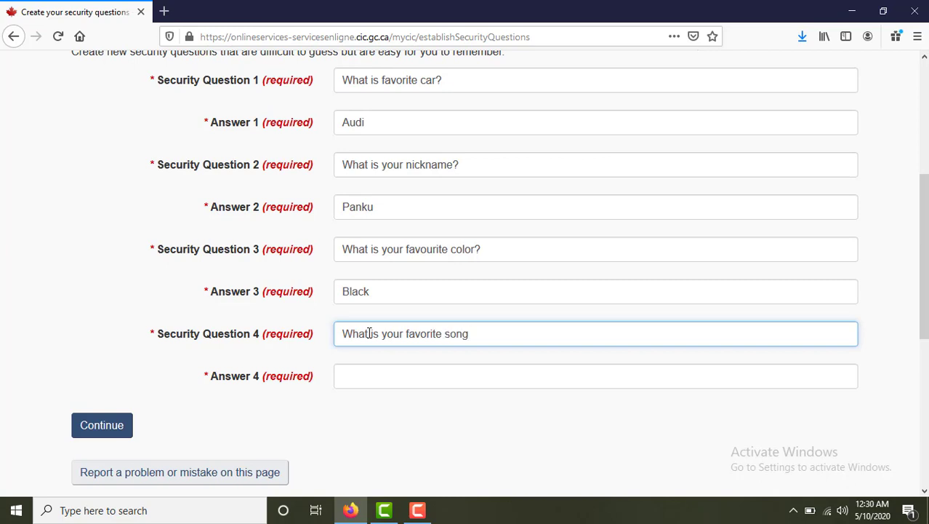
type("?")
left_click(379, 371)
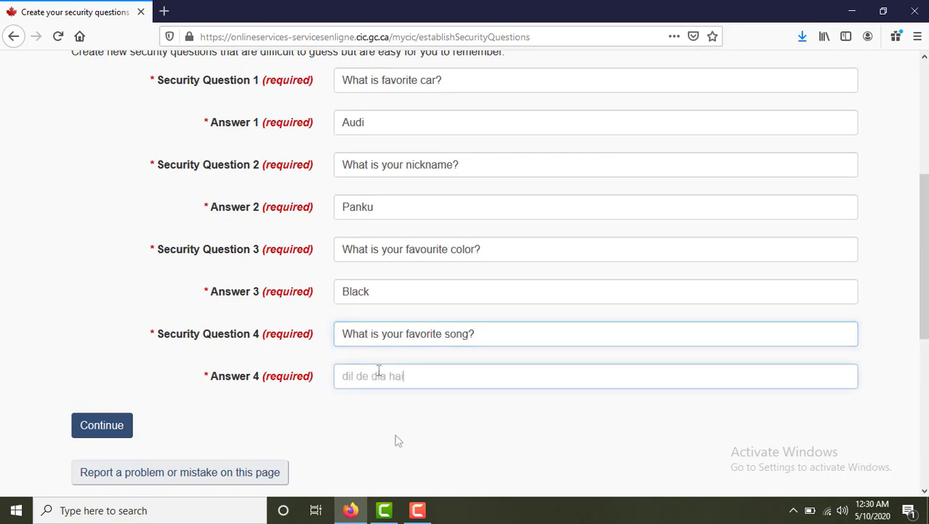
left_click(398, 440)
left_click(114, 429)
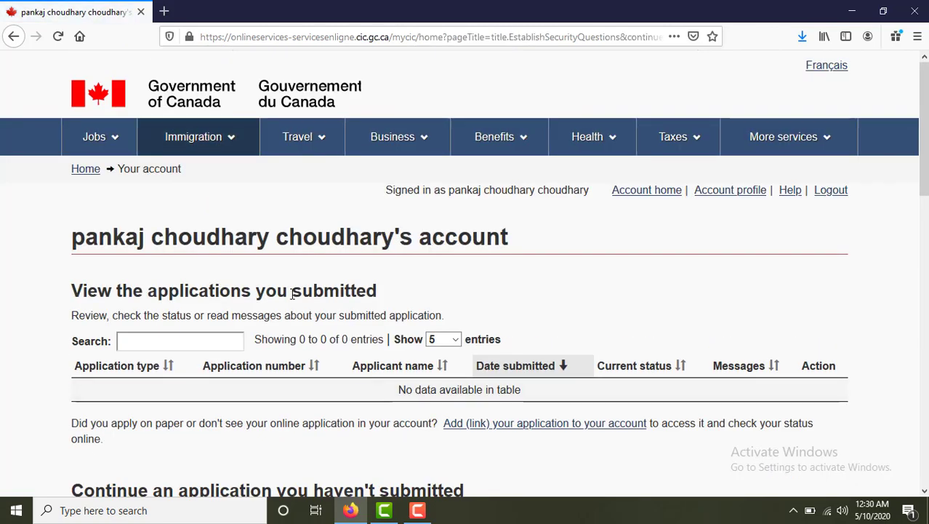
Scroll the account home page to Start an application and follow 'Apply to come to Canada'.
scroll(298, 294, "down", 4)
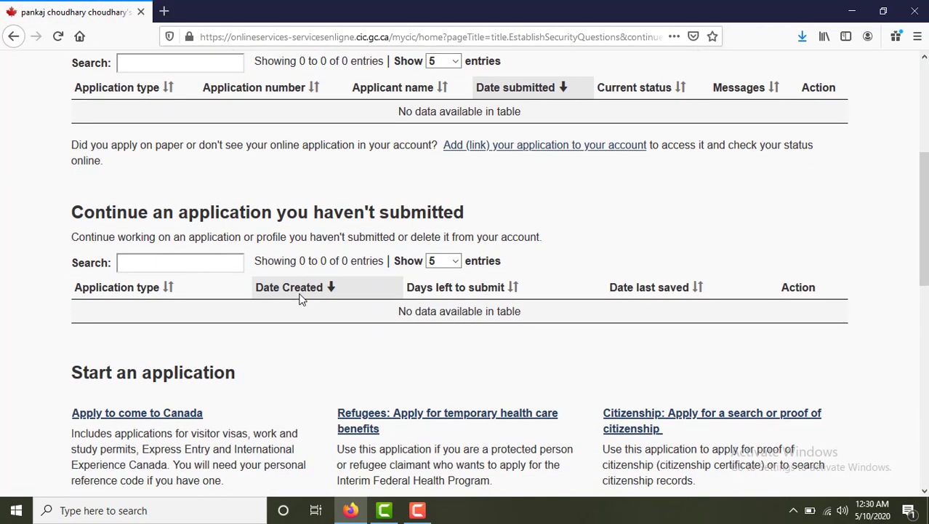
scroll(302, 298, "up", 1)
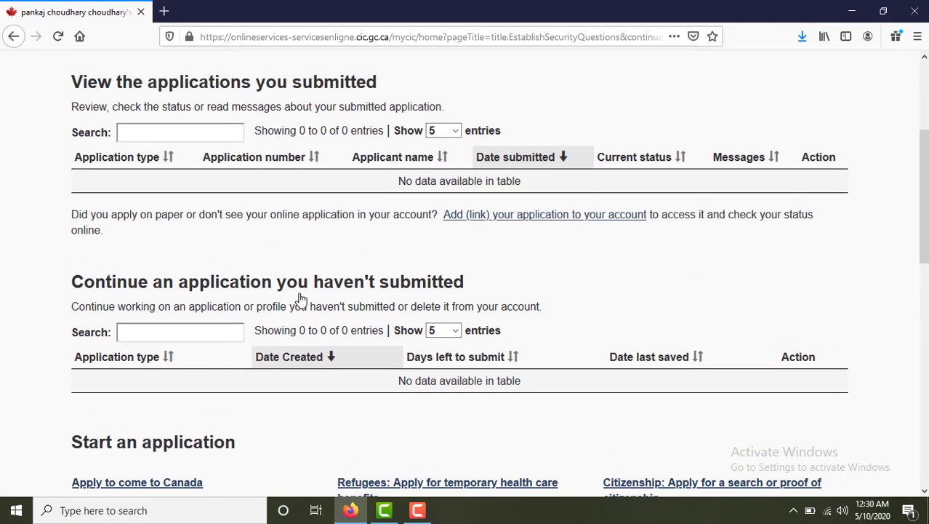
scroll(302, 299, "up", 3)
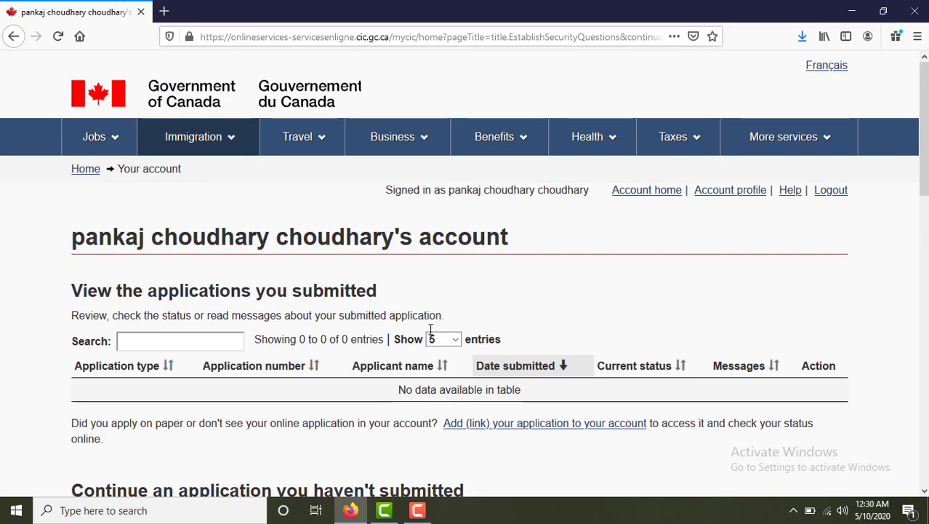
scroll(453, 352, "down", 1)
scroll(453, 352, "down", 1)
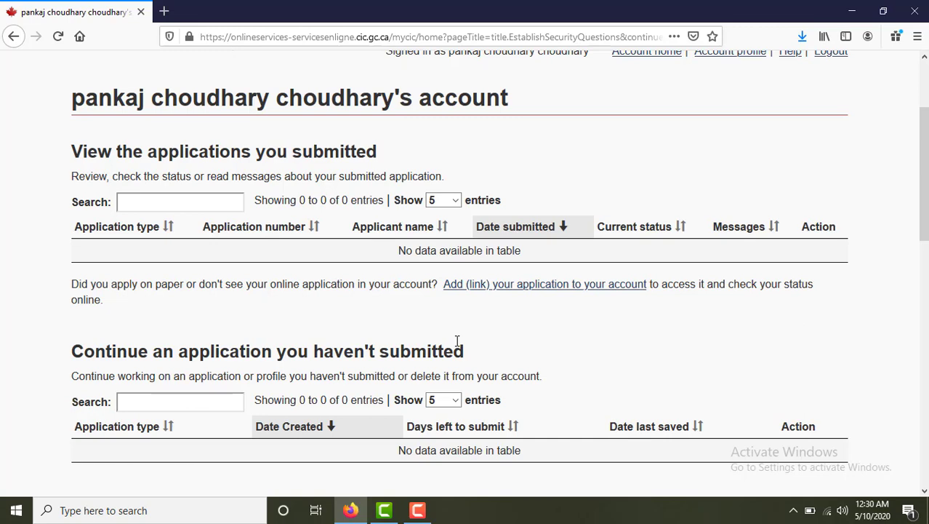
scroll(476, 342, "up", 2)
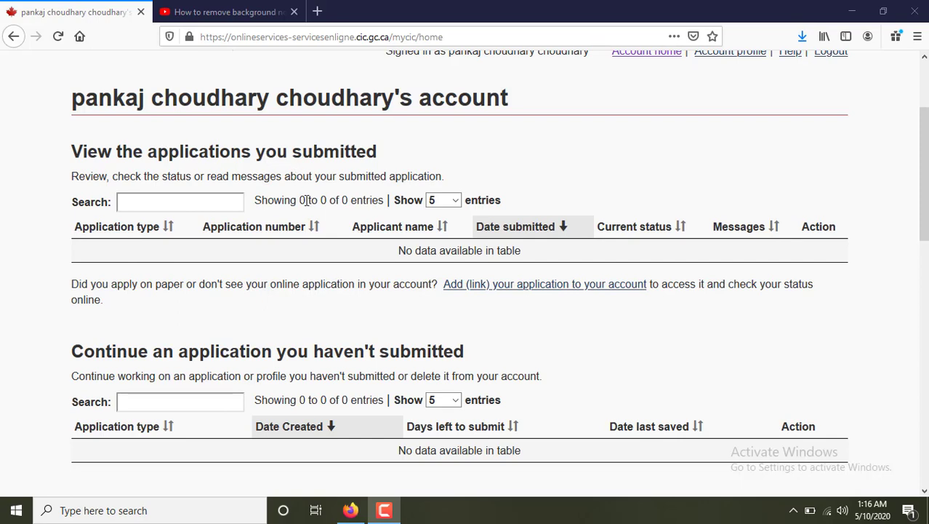
scroll(557, 264, "down", 3)
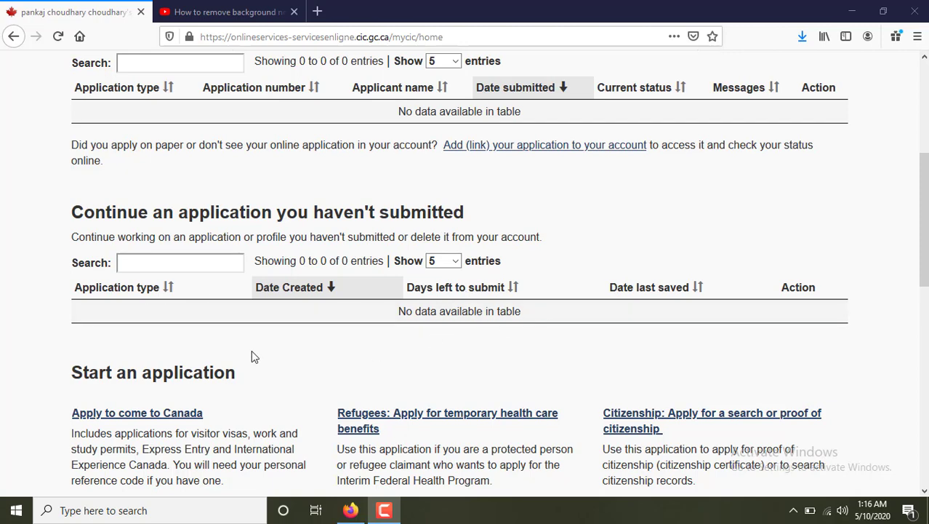
scroll(338, 317, "down", 3)
scroll(337, 317, "down", 1)
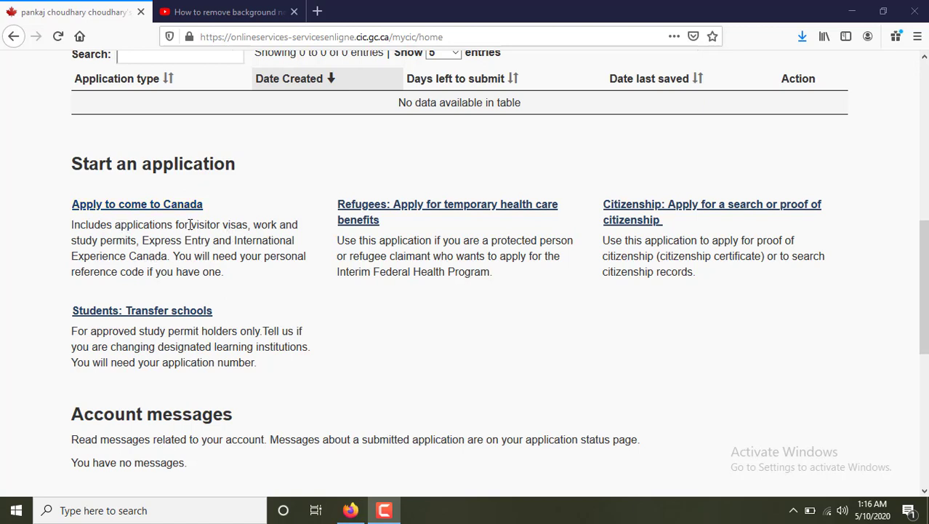
left_click_drag(189, 225, 175, 255)
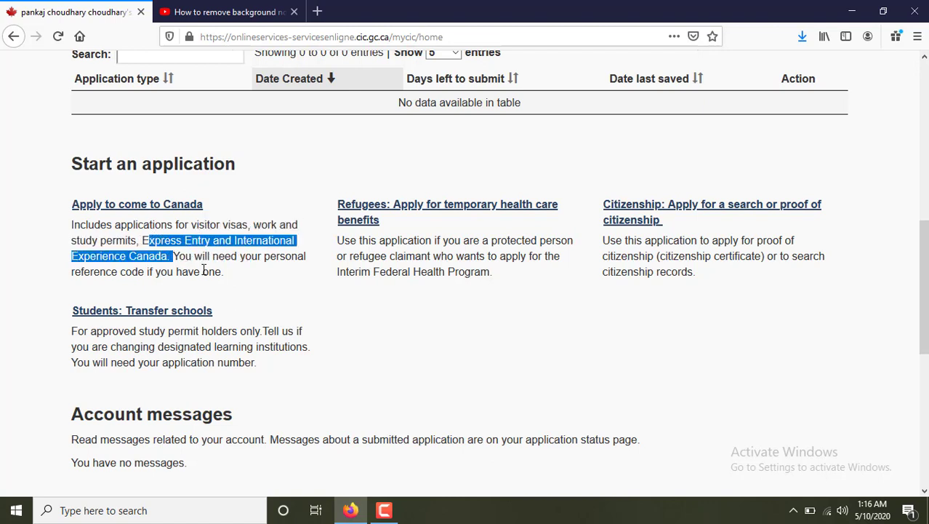
left_click(203, 270)
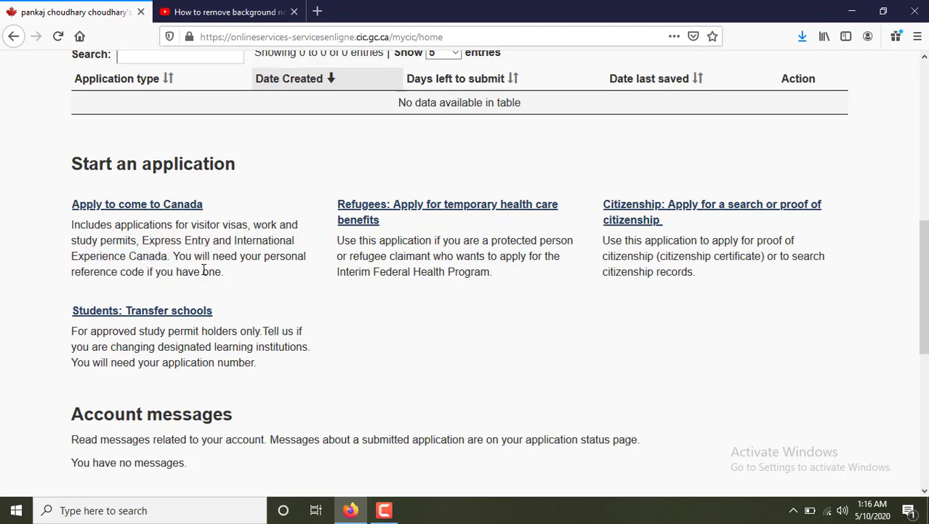
left_click(156, 208)
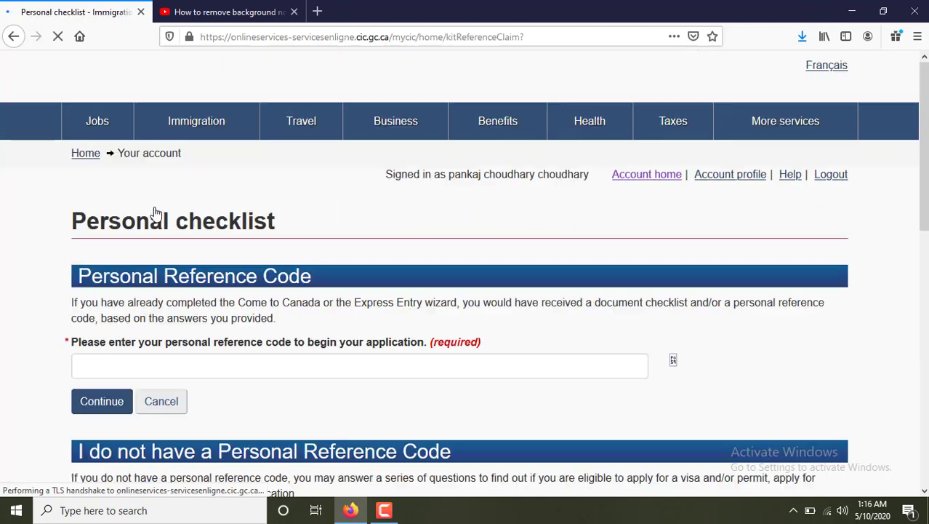
Skip the personal reference code and choose 'Visitor visa, study and/or work permit'.
scroll(268, 203, "down", 3)
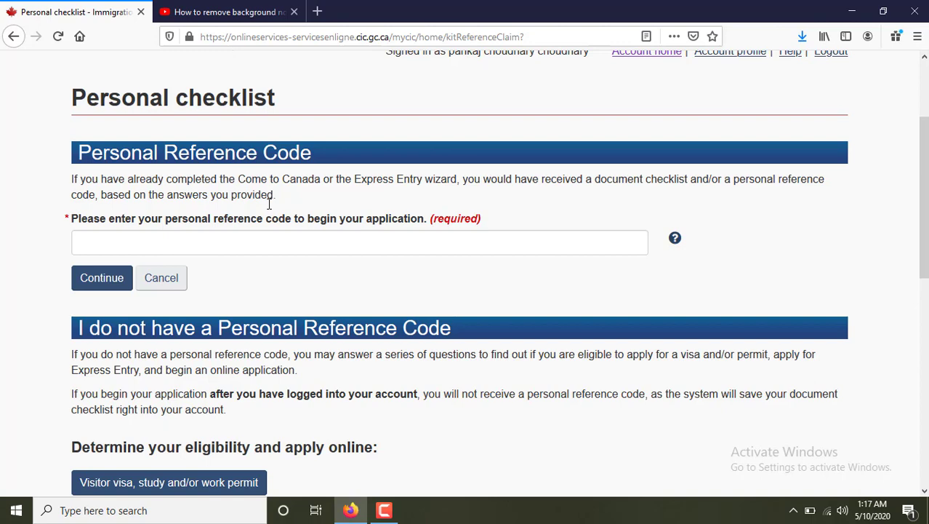
scroll(269, 203, "down", 2)
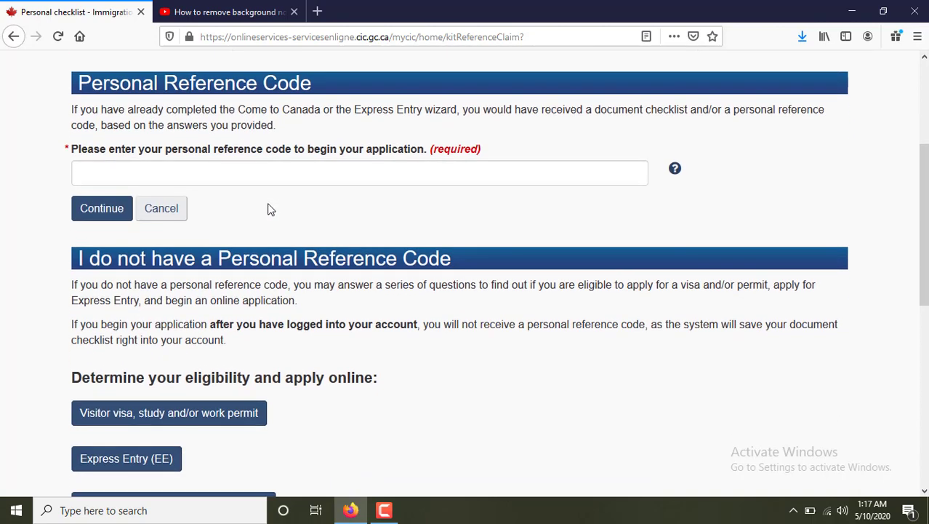
scroll(269, 208, "down", 2)
scroll(269, 206, "down", 2)
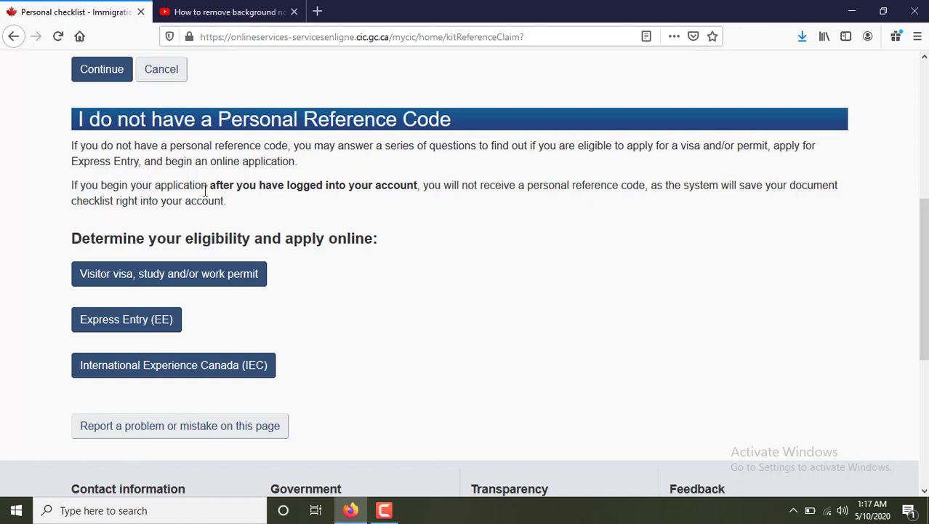
left_click_drag(210, 185, 285, 186)
left_click(317, 204)
scroll(315, 214, "down", 2)
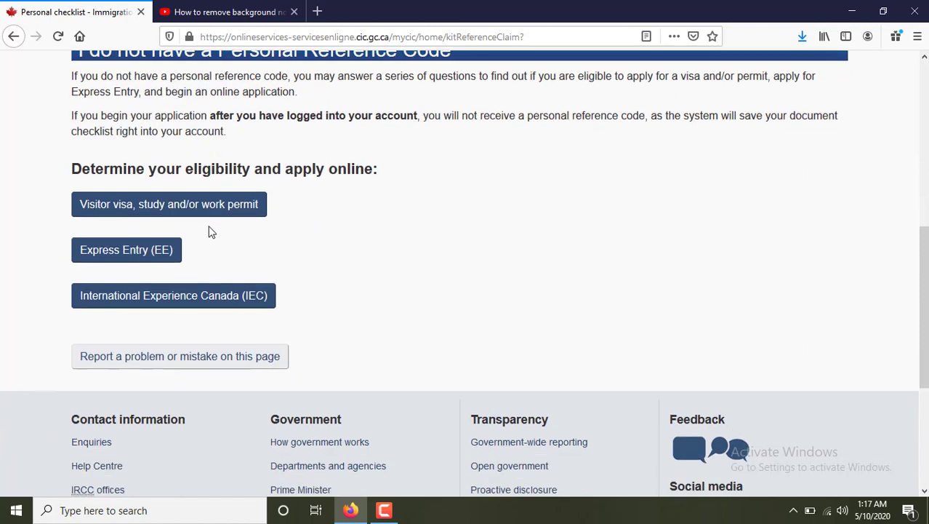
left_click(194, 210)
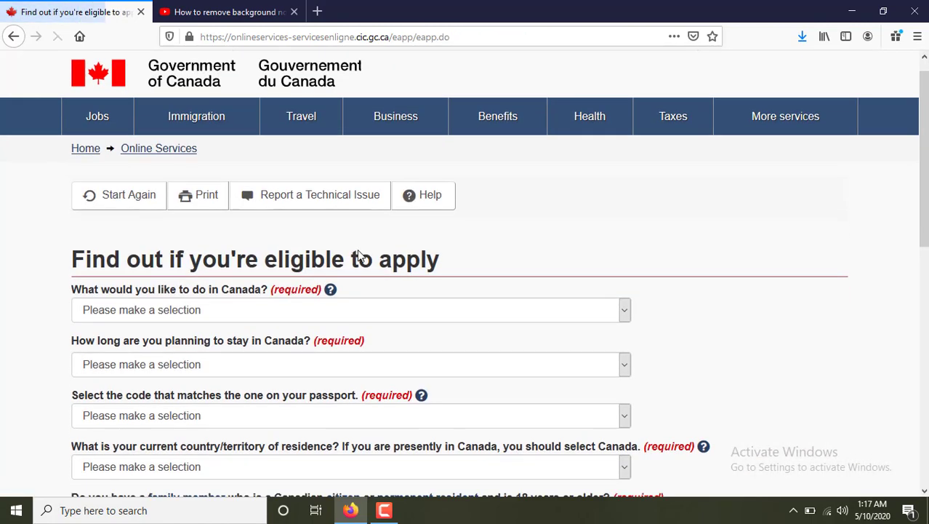
Answer Visit as the purpose and less than 6 months as the length of stay.
scroll(357, 251, "down", 2)
scroll(359, 253, "down", 1)
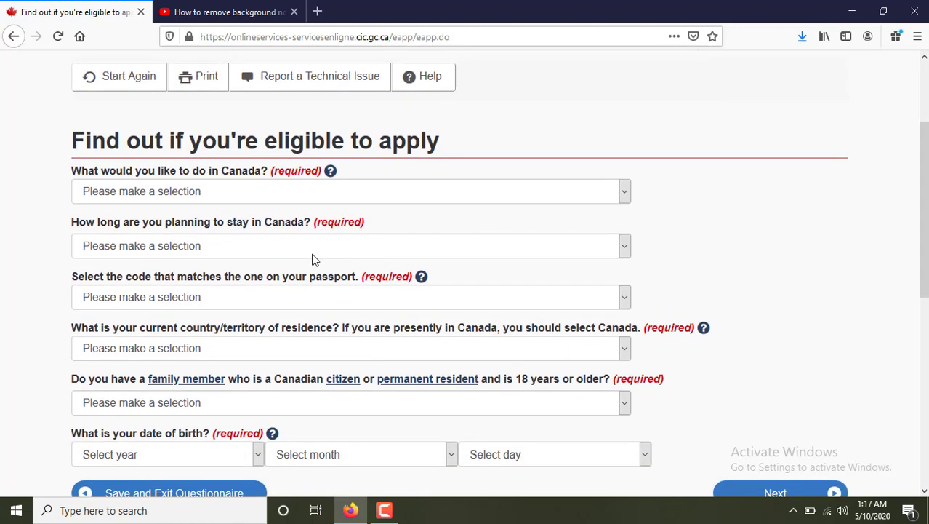
left_click(160, 196)
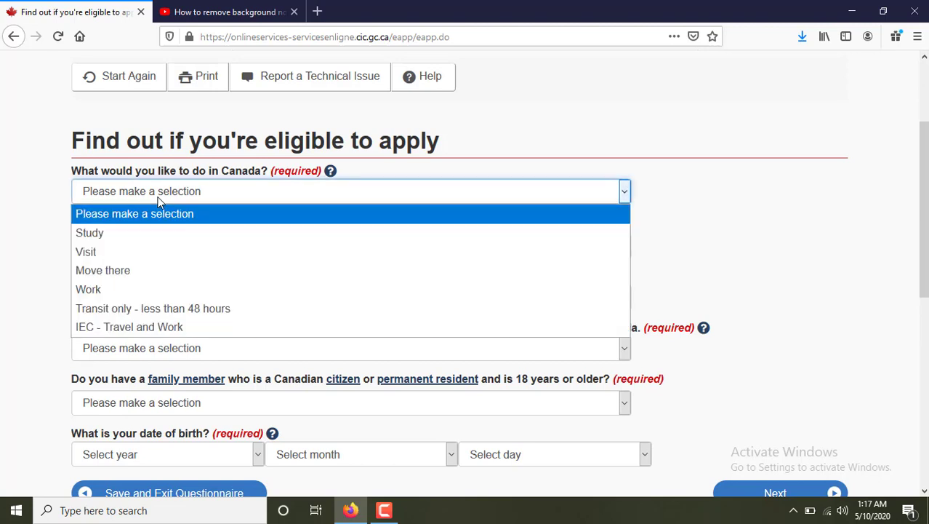
left_click(115, 253)
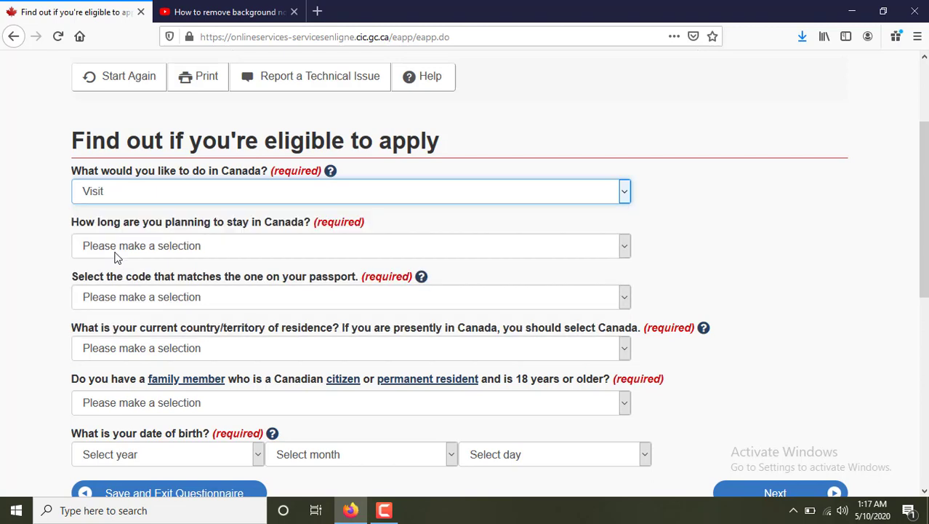
left_click(125, 251)
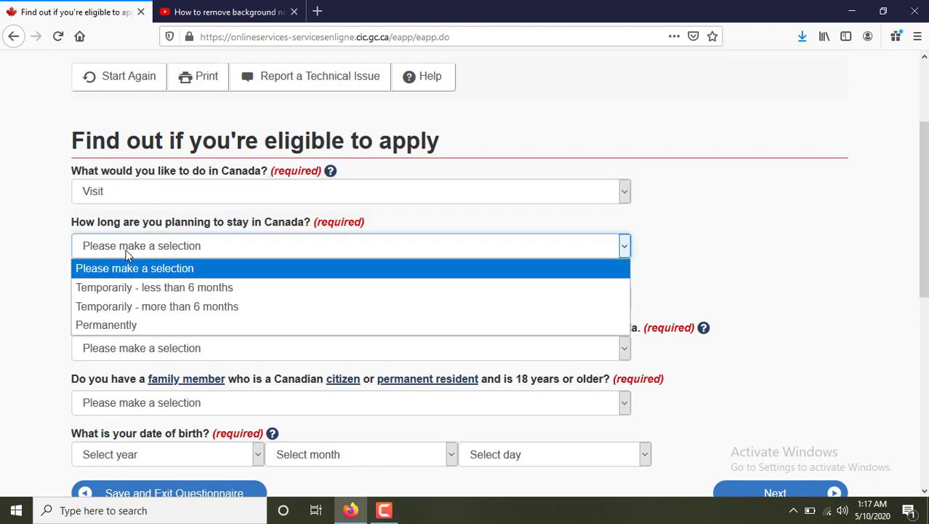
left_click(122, 290)
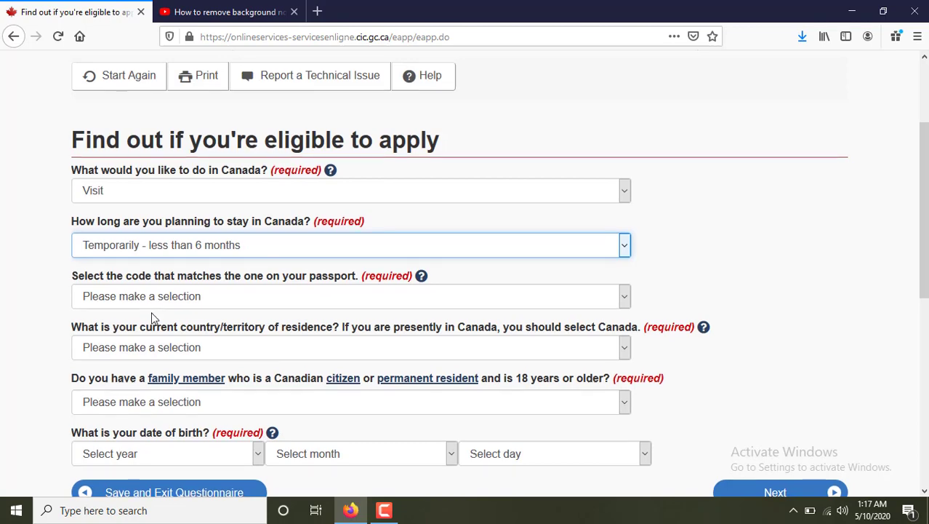
Set the passport code to IND (India) and the country of residence to India.
scroll(146, 306, "down", 2)
left_click(134, 236)
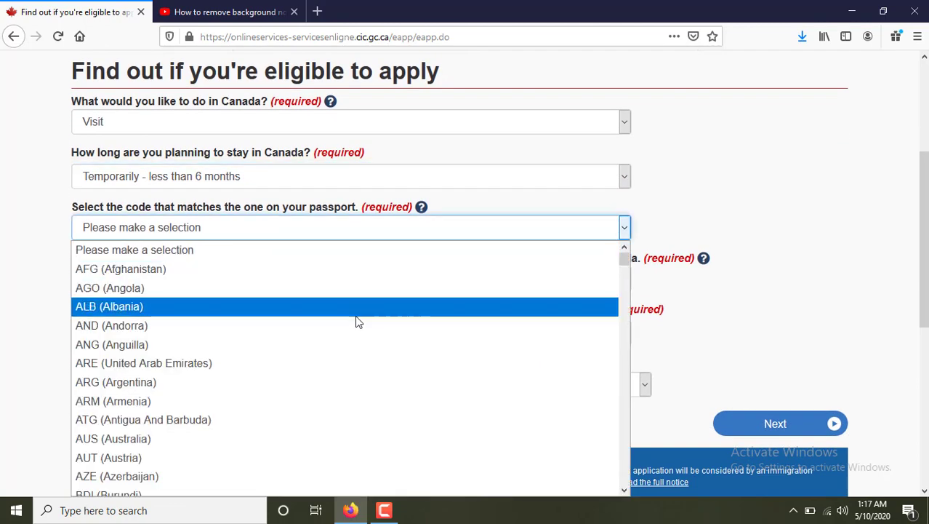
key("i")
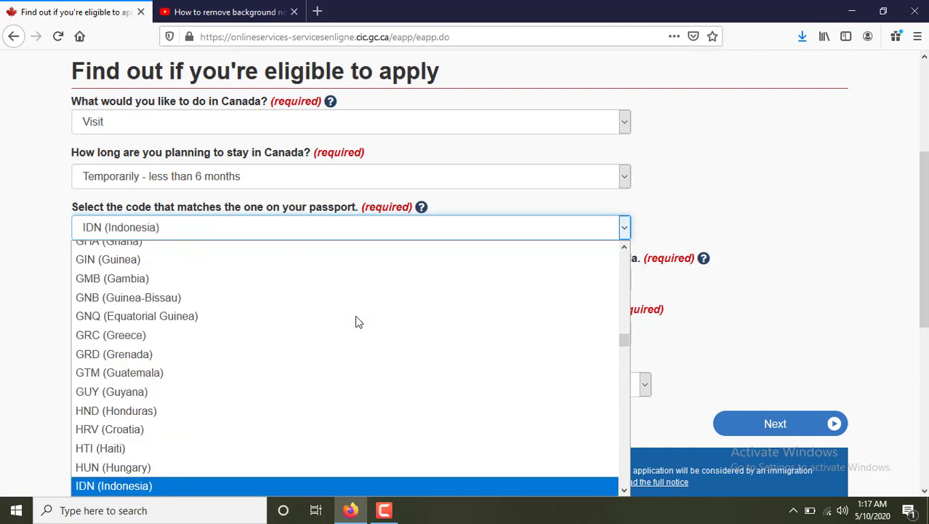
key("Down")
key("Down")
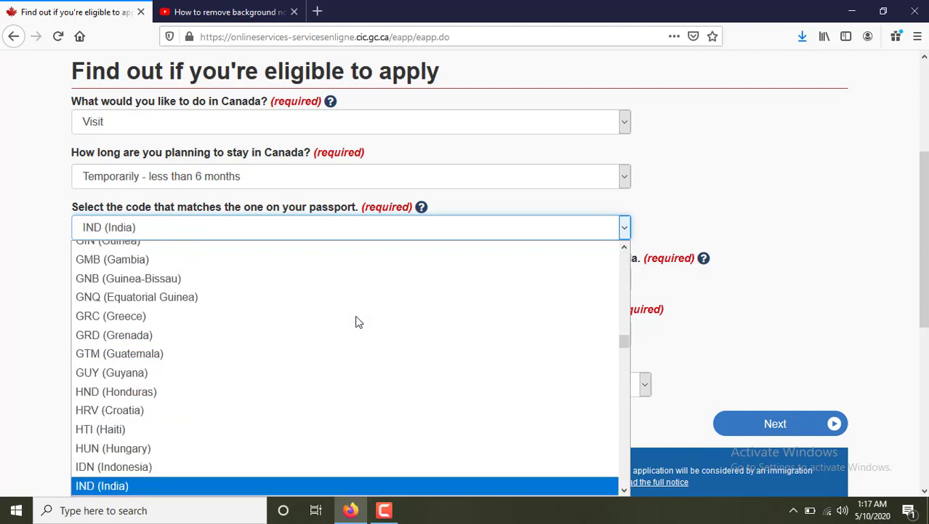
key("Up")
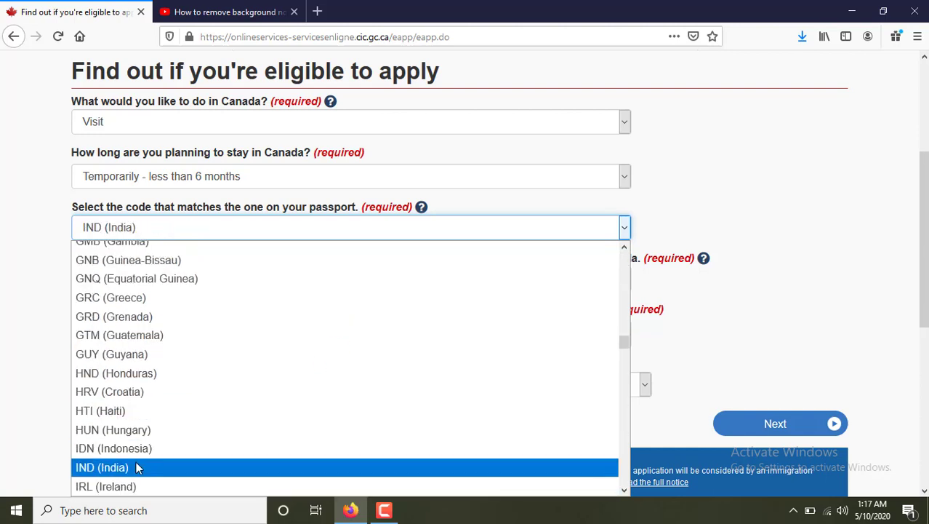
left_click(136, 466)
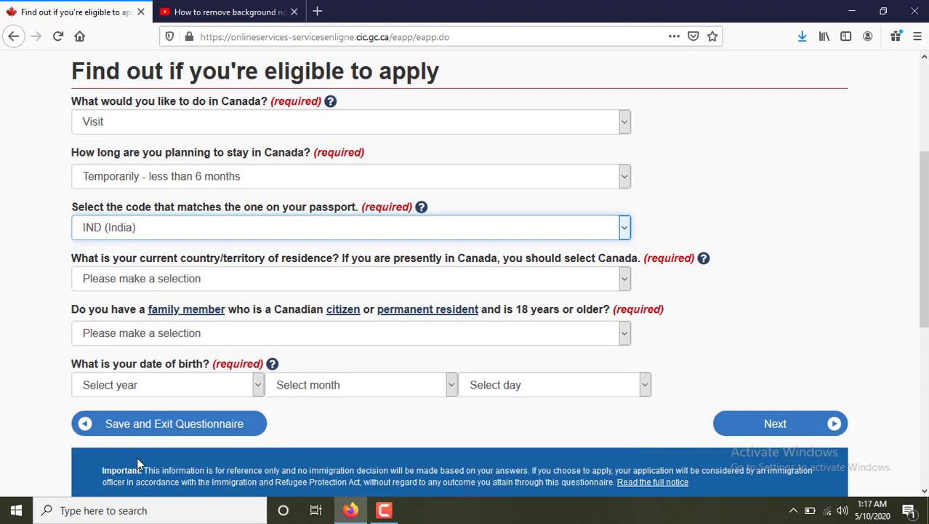
left_click(215, 280)
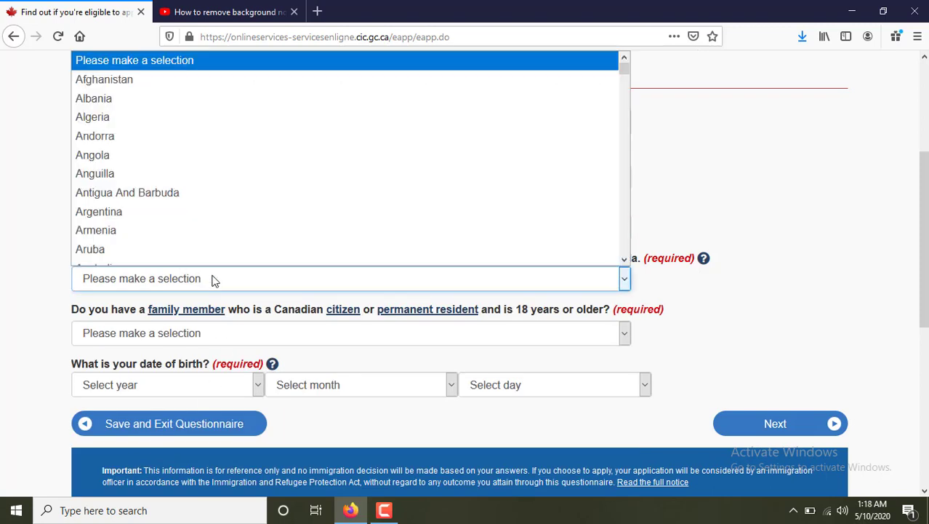
key("i")
key("Down")
key("Down")
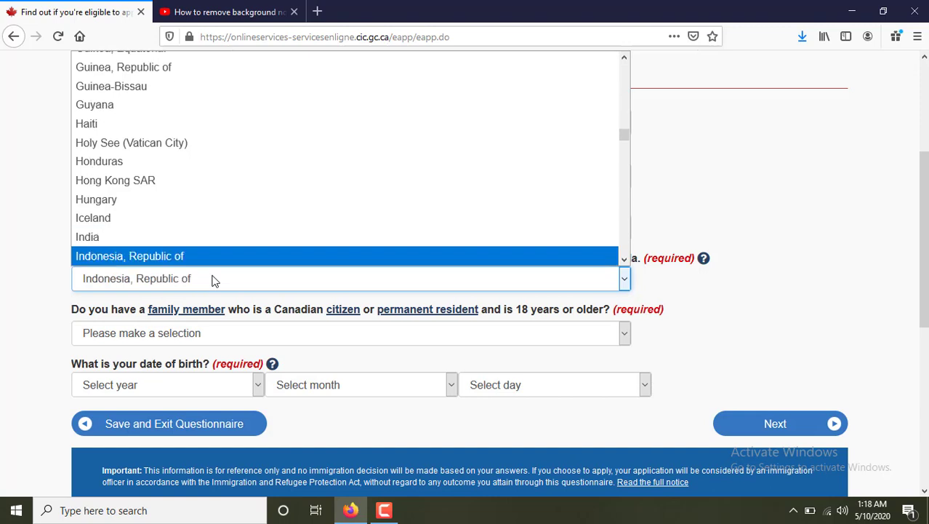
key("Up")
key("Return")
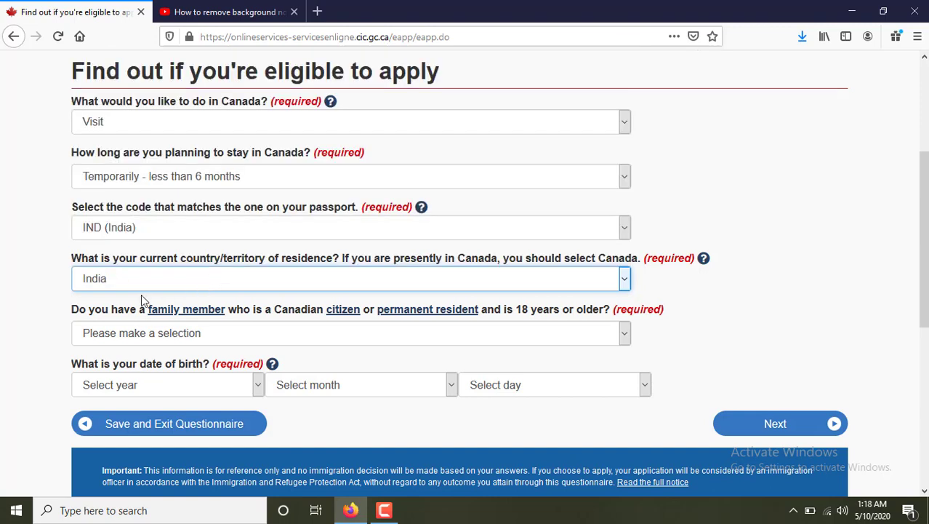
left_click(144, 339)
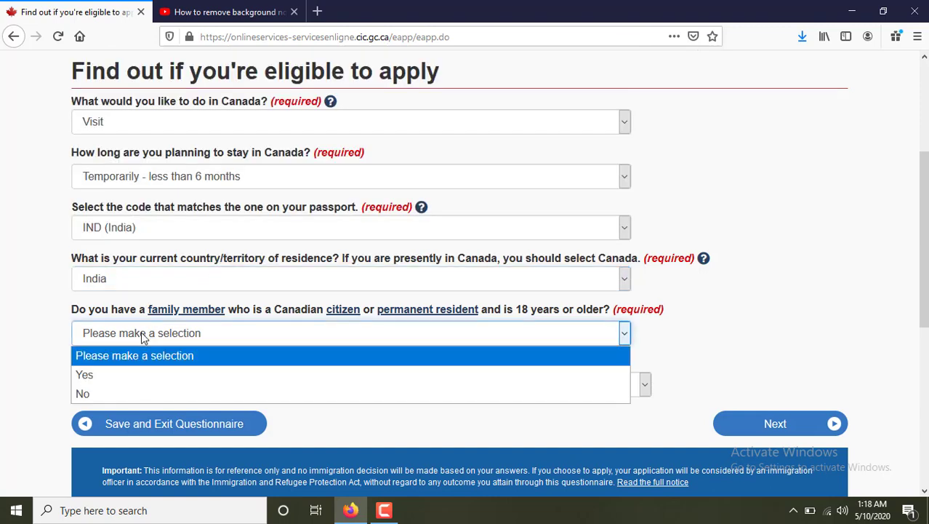
left_click(144, 338)
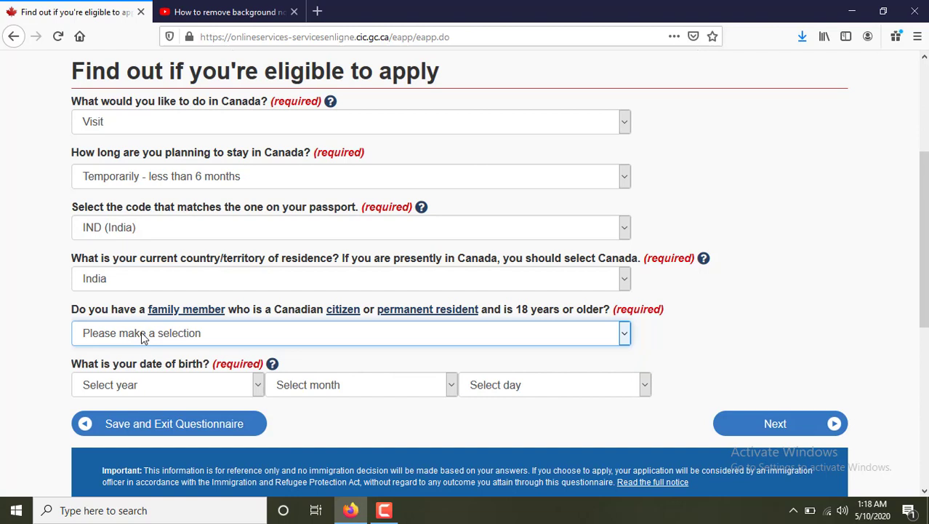
left_click(143, 337)
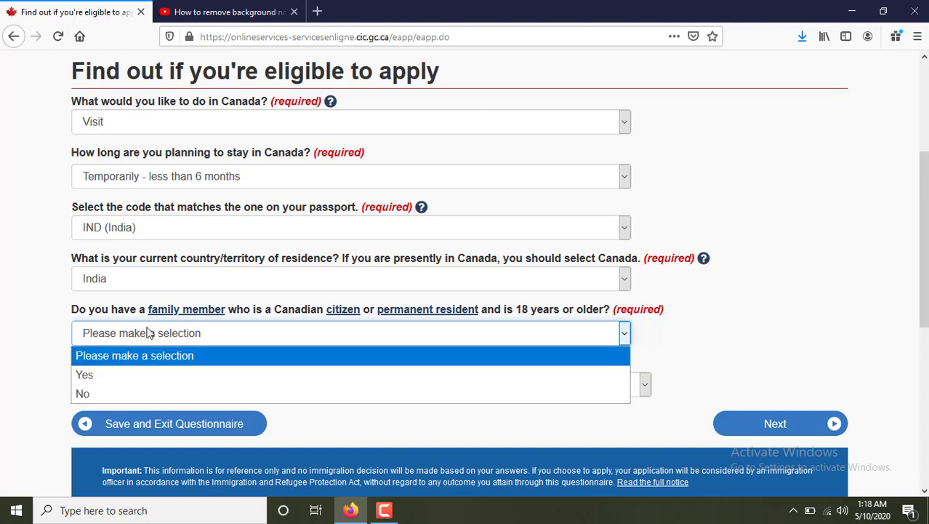
left_click(100, 393)
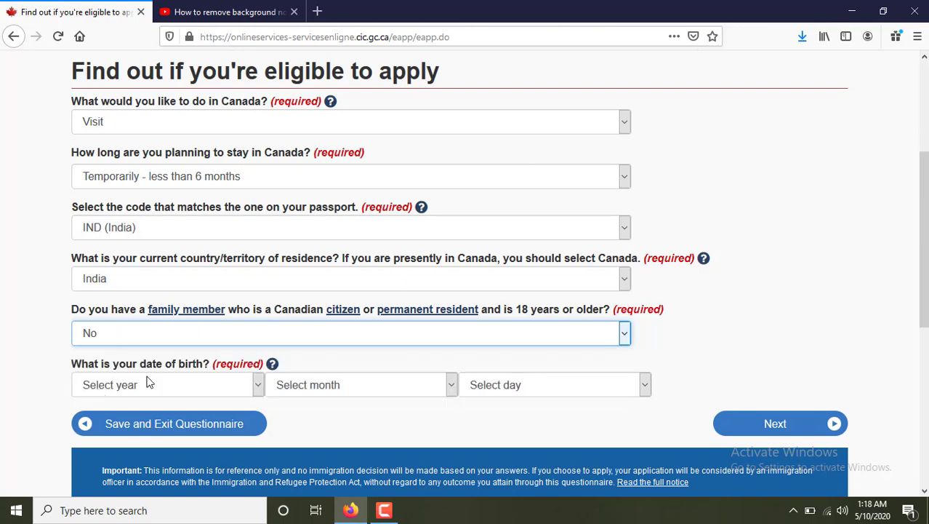
scroll(203, 341, "down", 2)
left_click(178, 317)
scroll(167, 225, "down", 3)
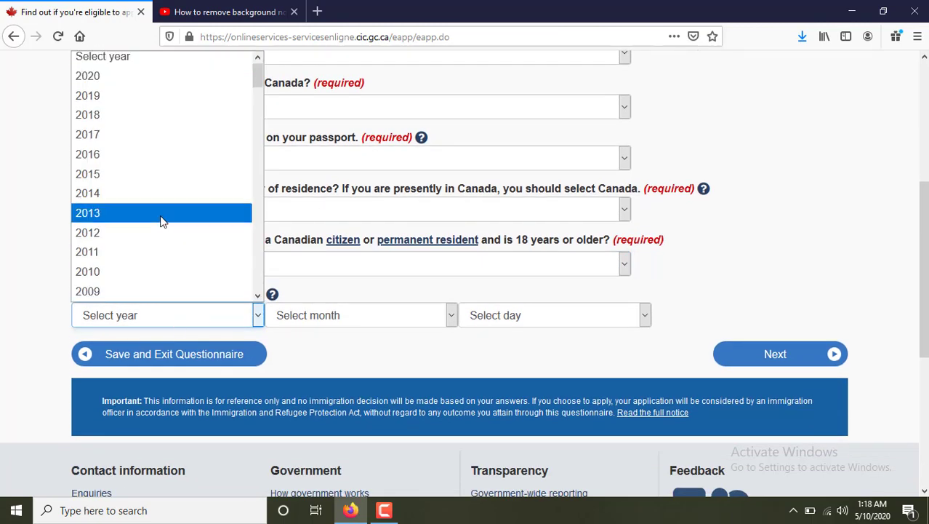
scroll(172, 241, "down", 6)
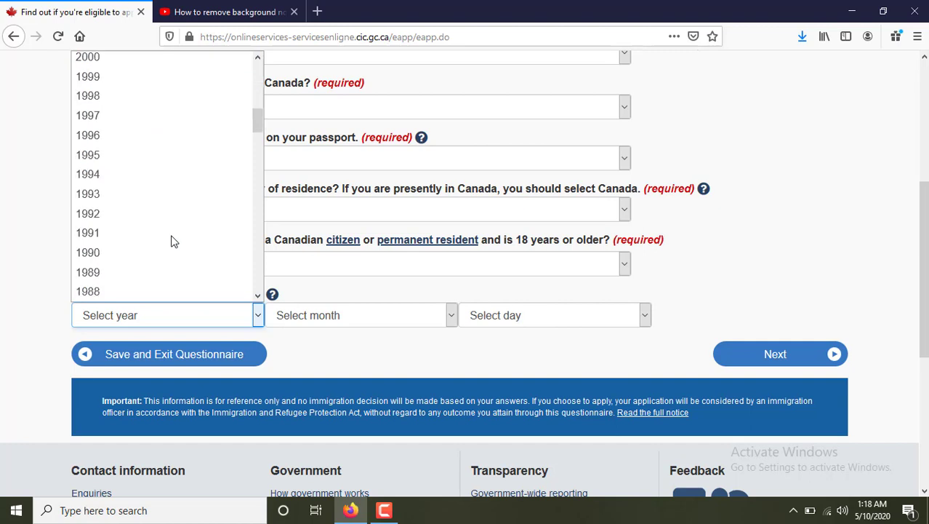
left_click(118, 152)
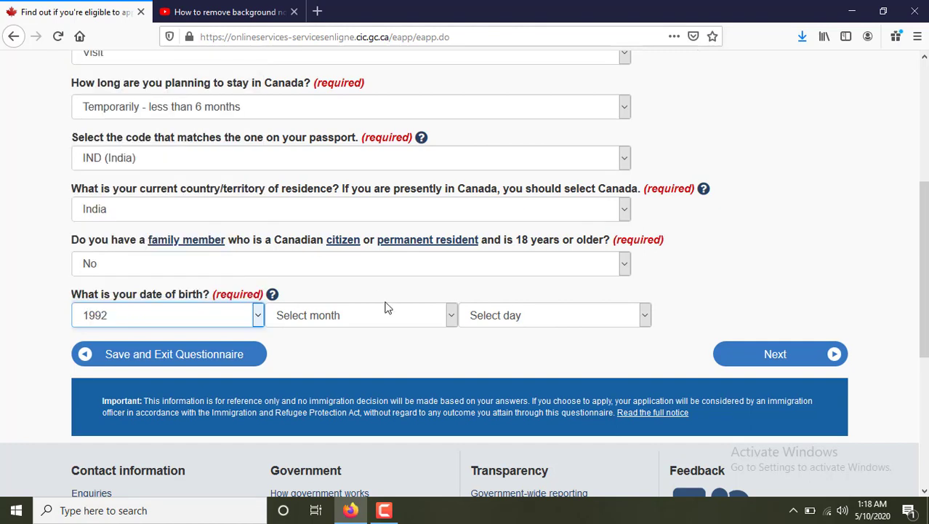
left_click(401, 317)
left_click(311, 176)
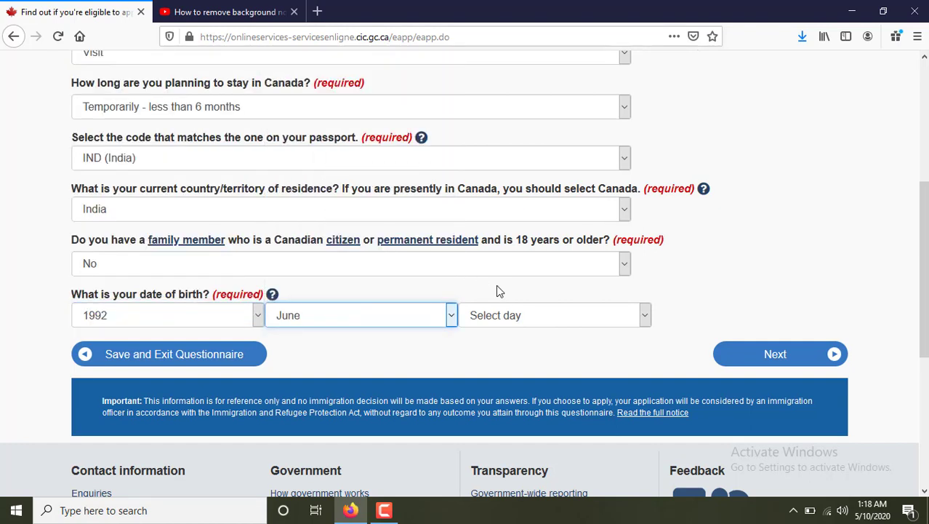
left_click(516, 322)
left_click(496, 178)
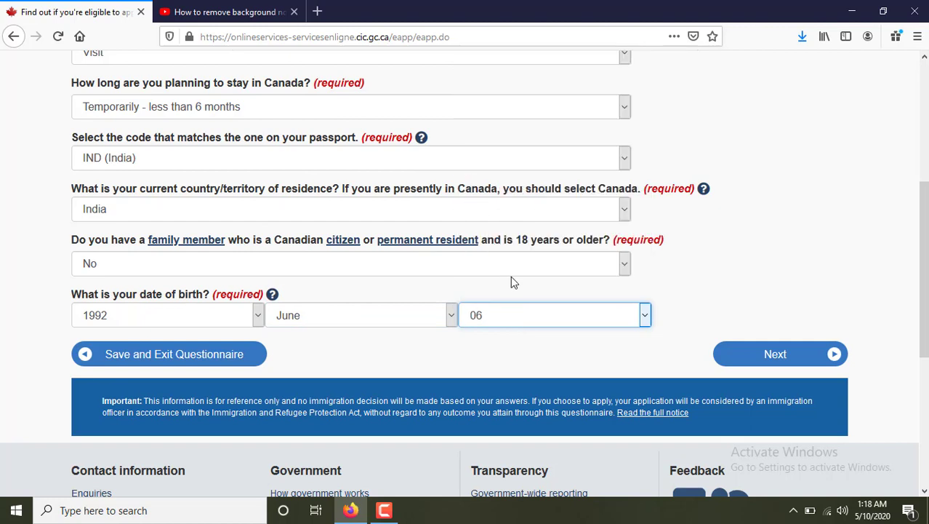
left_click(761, 365)
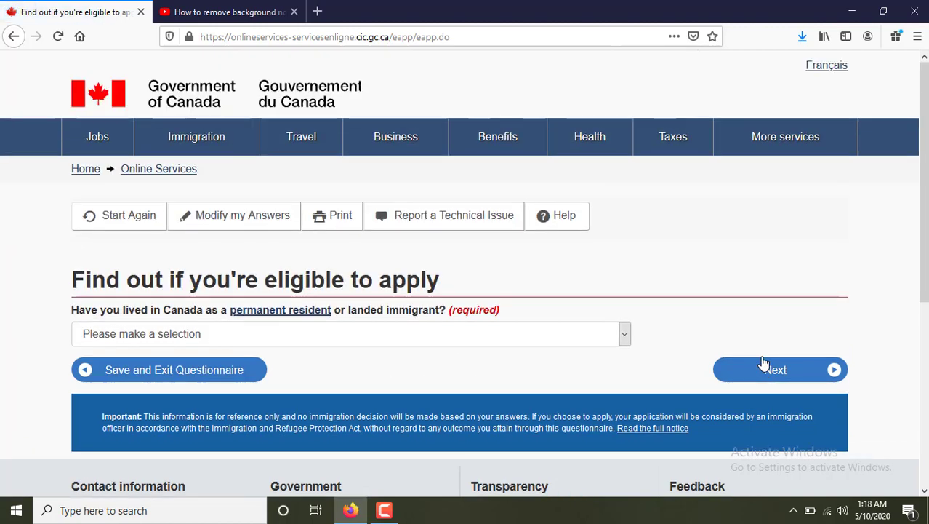
Answer No to having lived in Canada and No to U.S. permanent residency.
left_click(229, 333)
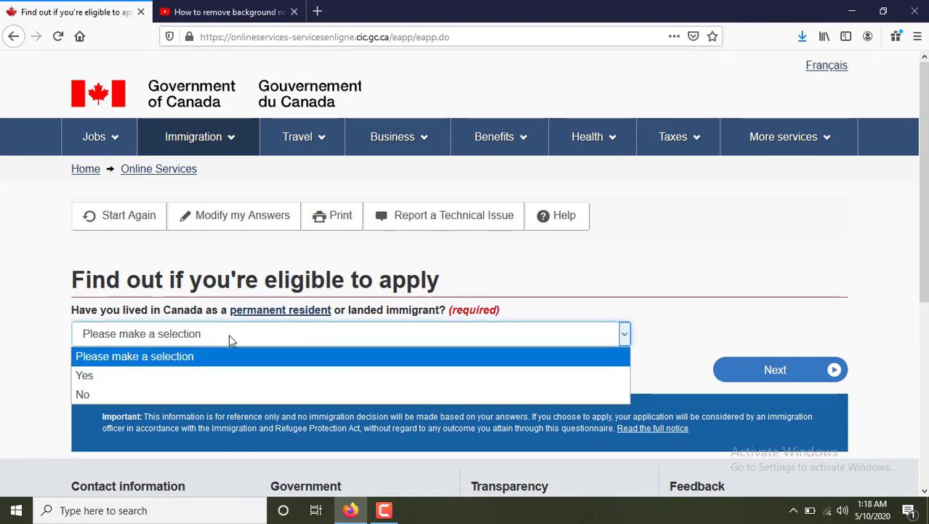
left_click(160, 394)
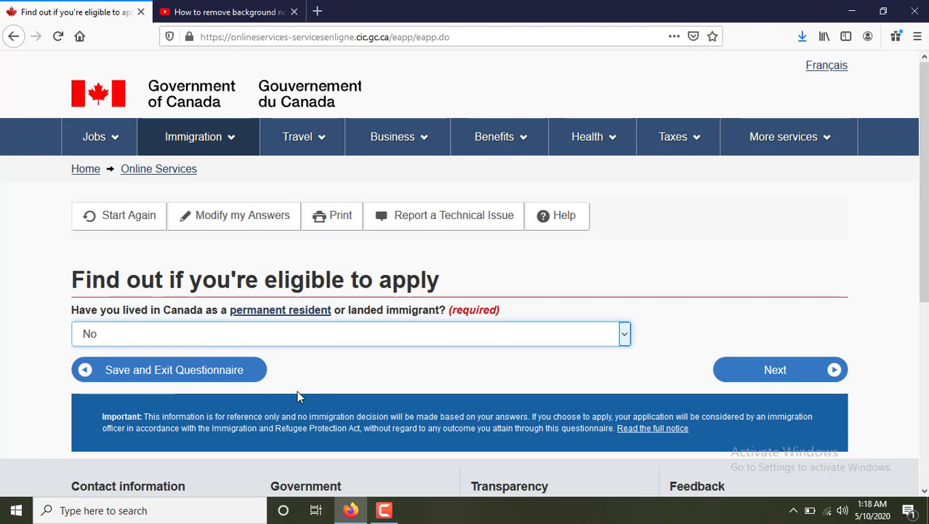
left_click(803, 386)
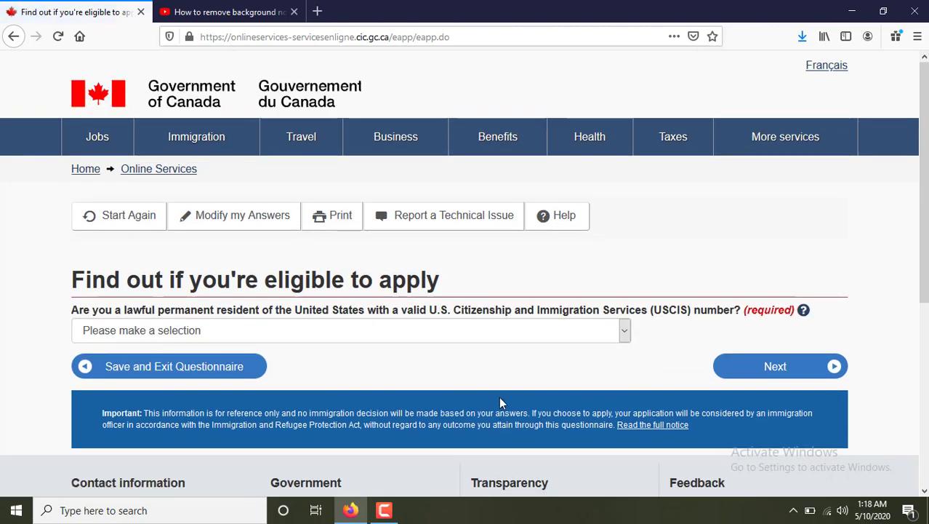
left_click(224, 342)
left_click(130, 389)
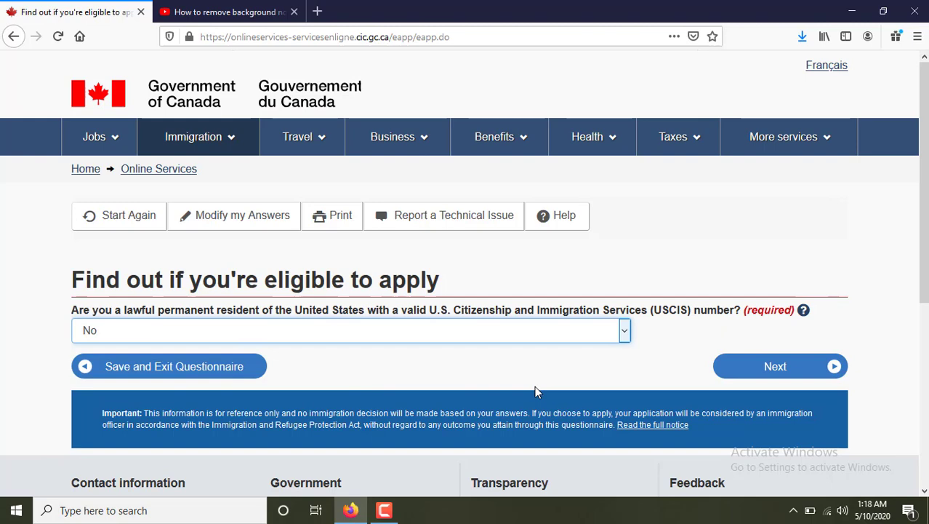
left_click(753, 372)
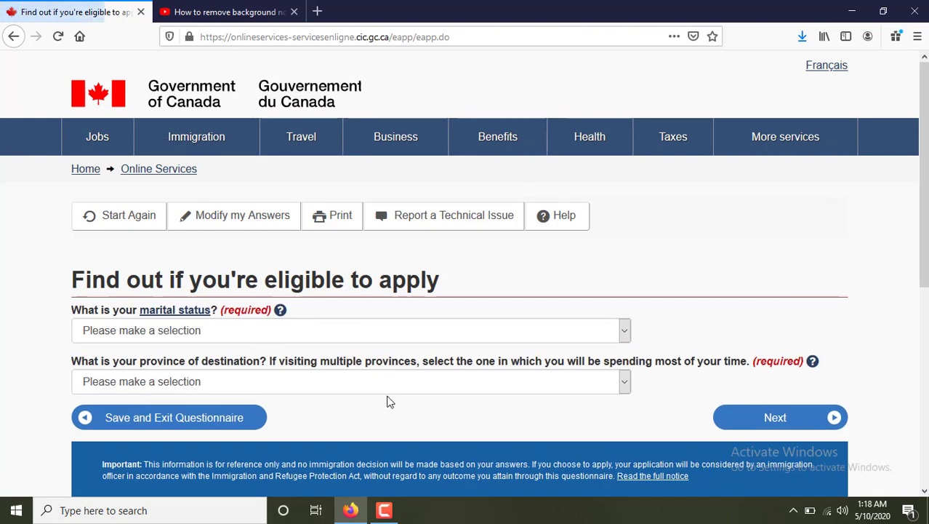
Set marital status to Married and province of destination to Ontario, then submit.
left_click(140, 330)
left_click(109, 369)
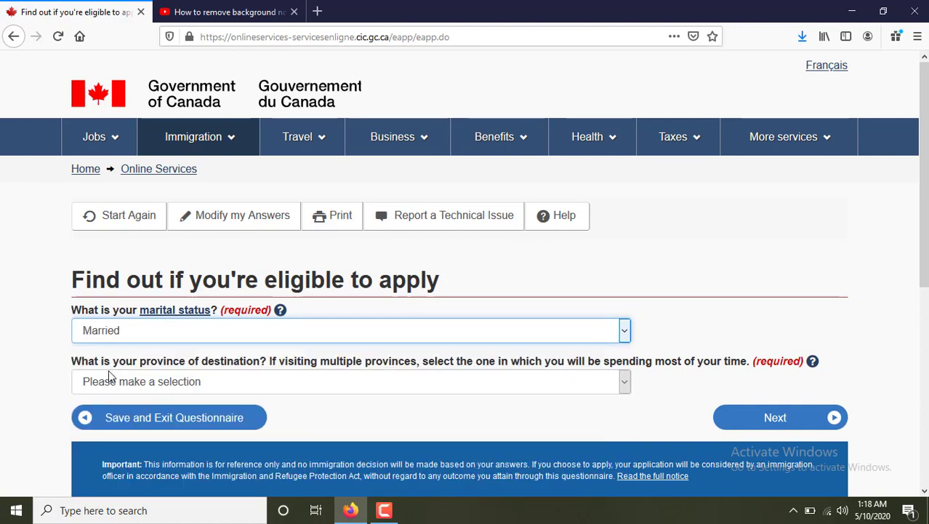
left_click(269, 387)
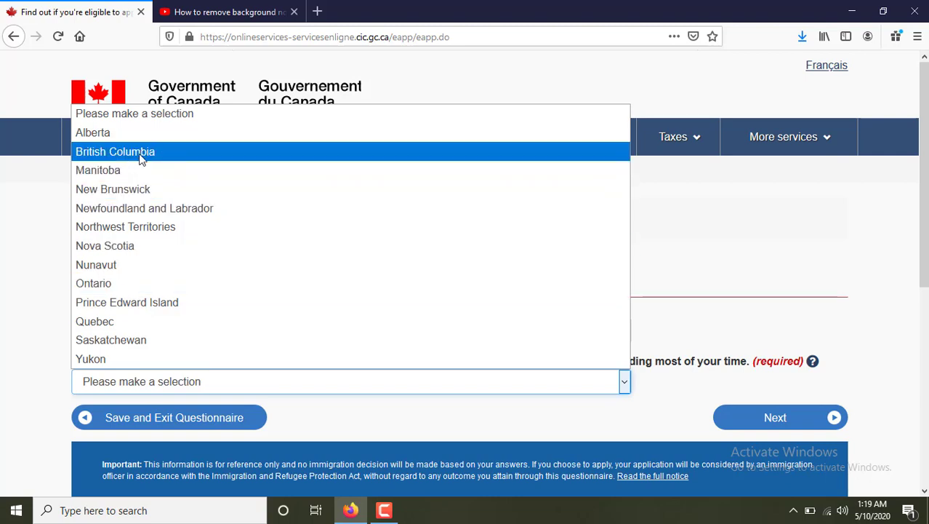
left_click(116, 283)
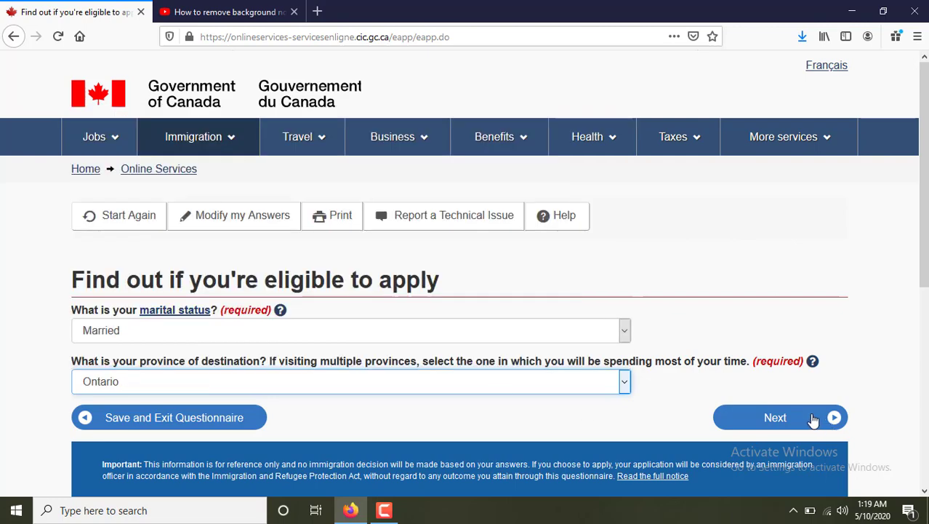
left_click(813, 418)
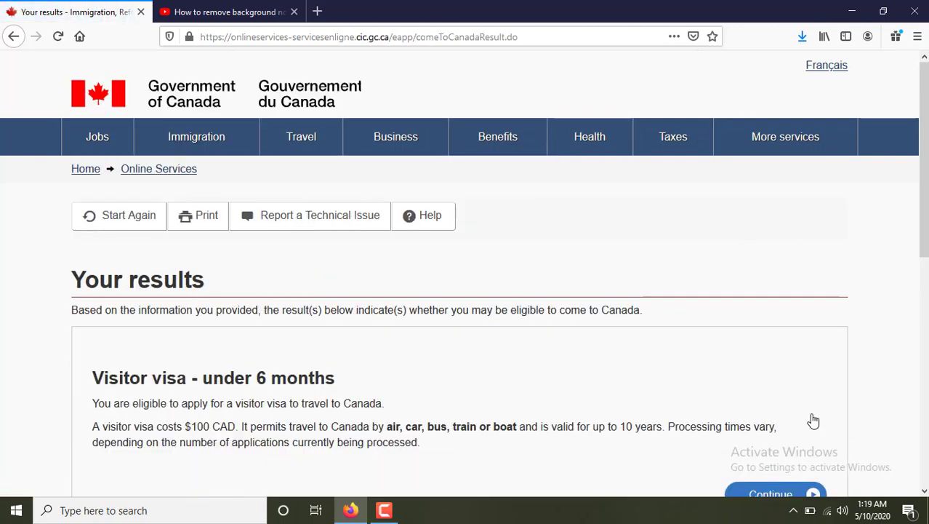
Highlight the visitor-visa cost on Your results, then continue past the personal checklist introduction.
scroll(647, 356, "down", 1)
scroll(639, 353, "down", 3)
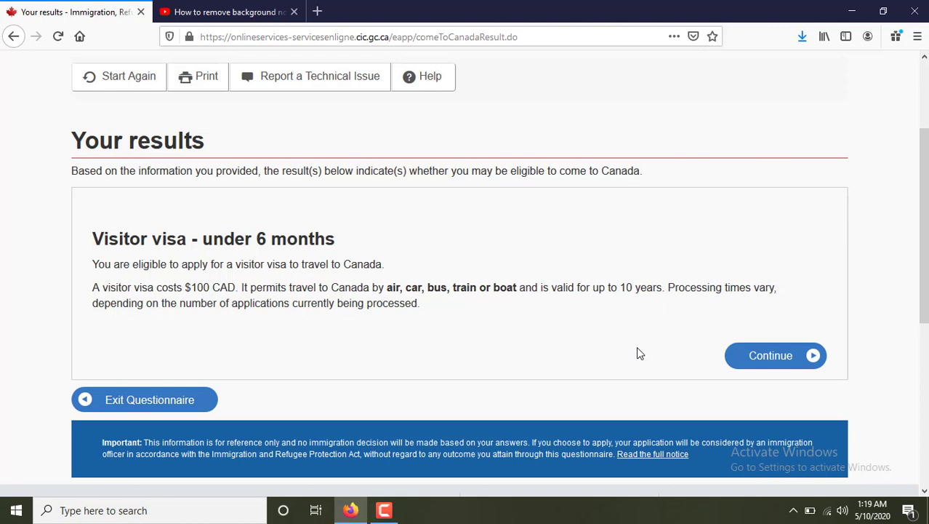
left_click_drag(93, 287, 238, 287)
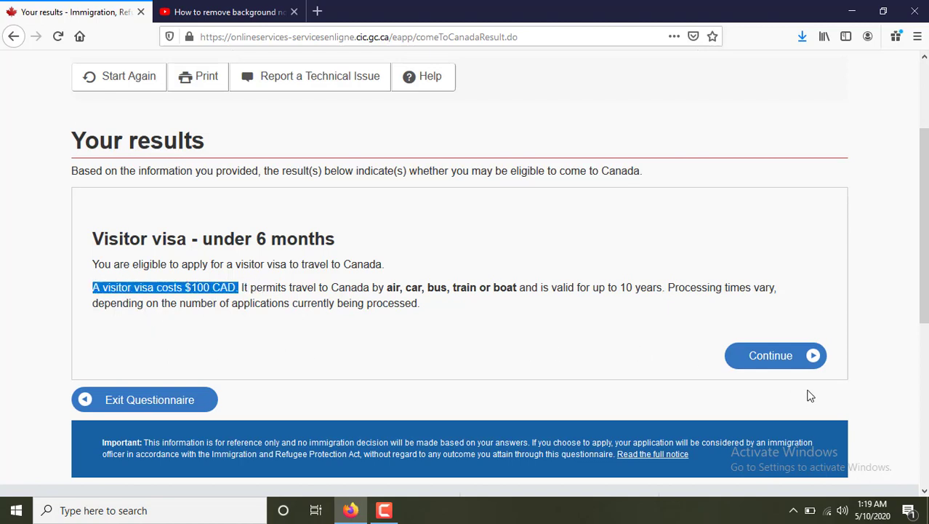
left_click(793, 363)
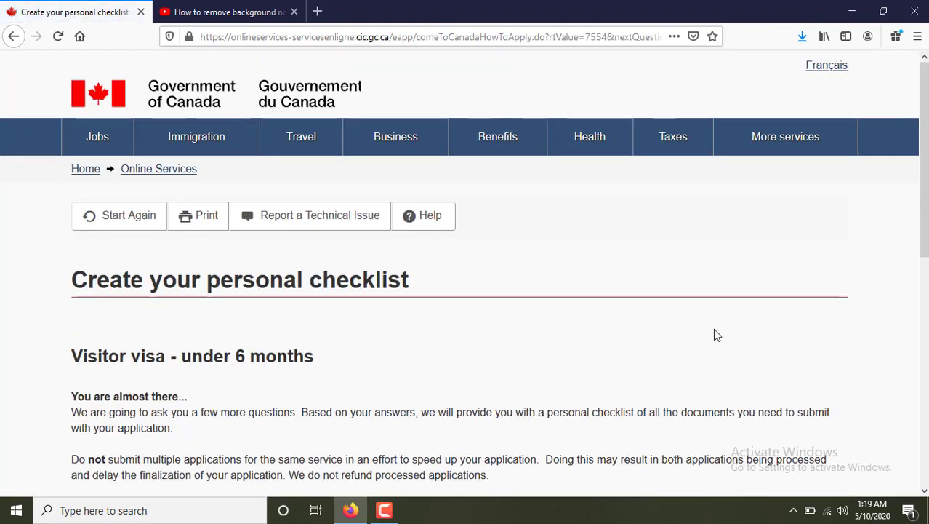
scroll(691, 320, "down", 3)
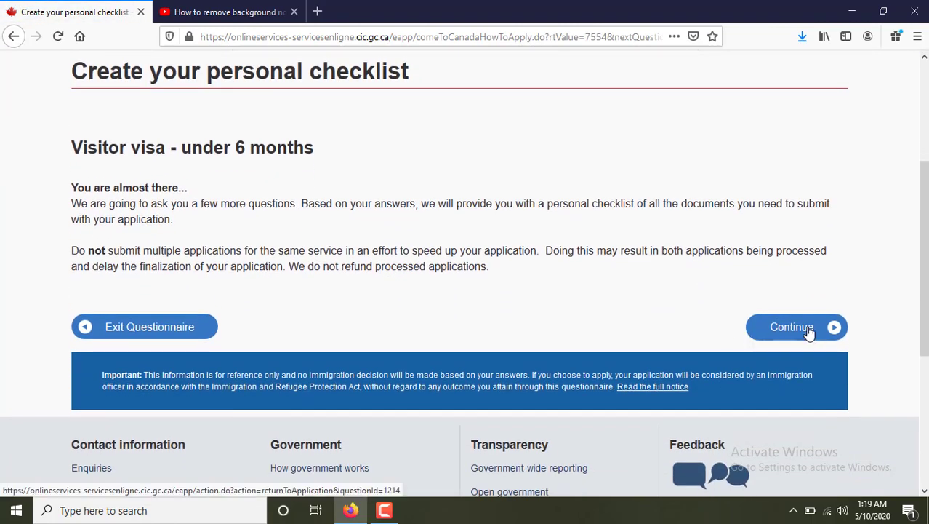
left_click(810, 331)
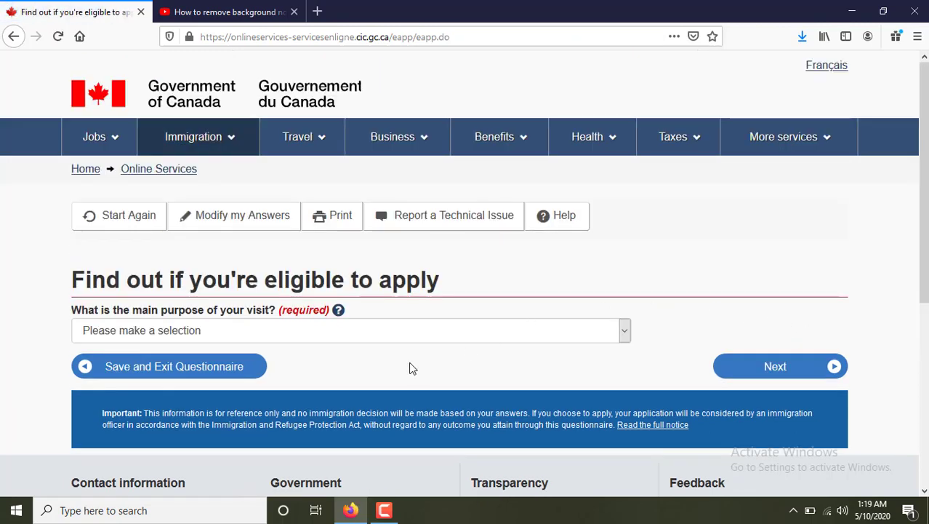
Choose Tourism as the main purpose of the visit and submit it.
left_click(308, 330)
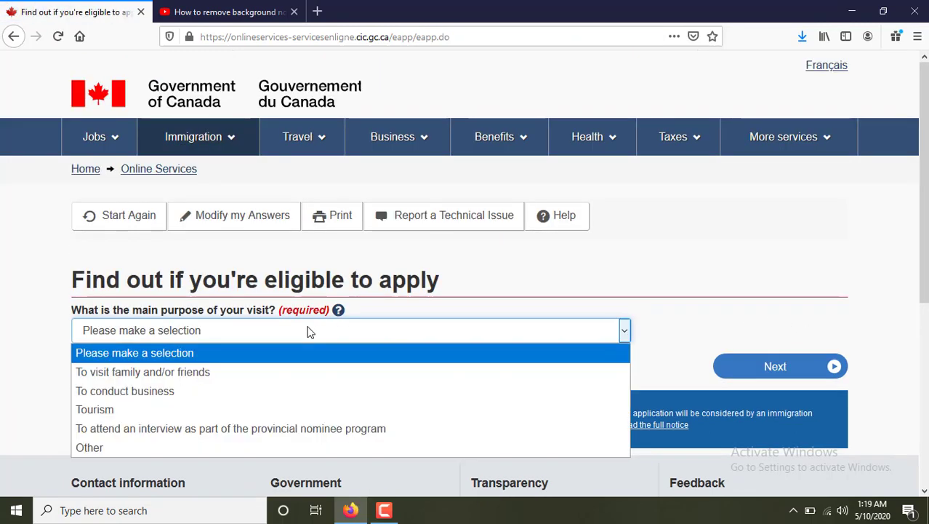
left_click(125, 410)
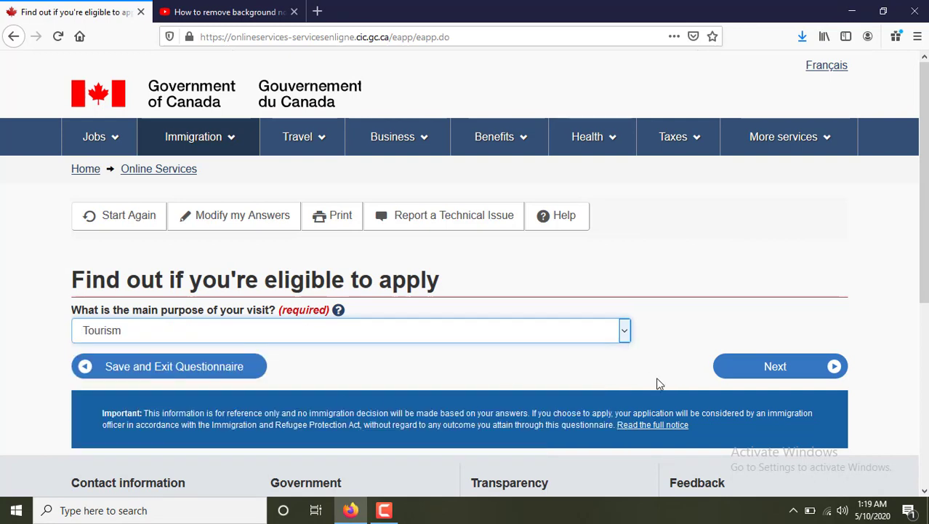
left_click(756, 373)
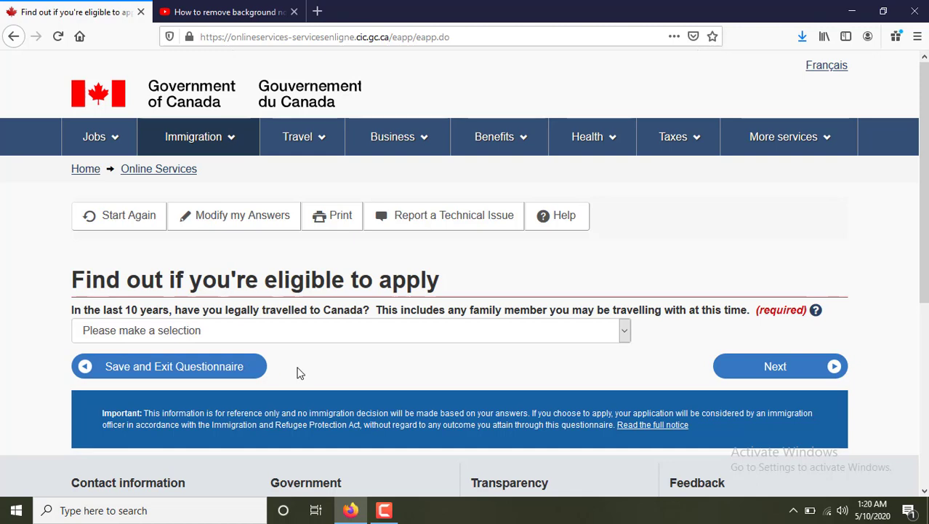
Answer No to previous travel to Canada and No to the U.S. visa question.
left_click(269, 330)
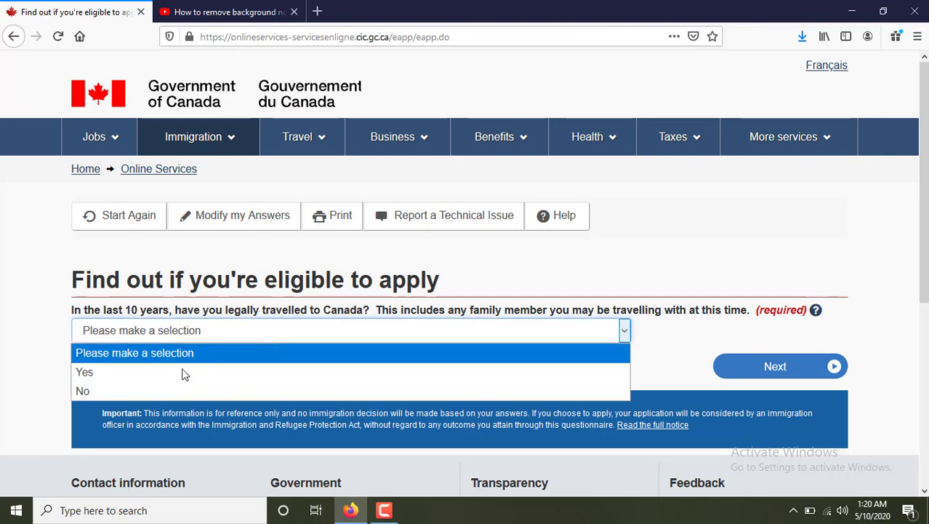
left_click(142, 390)
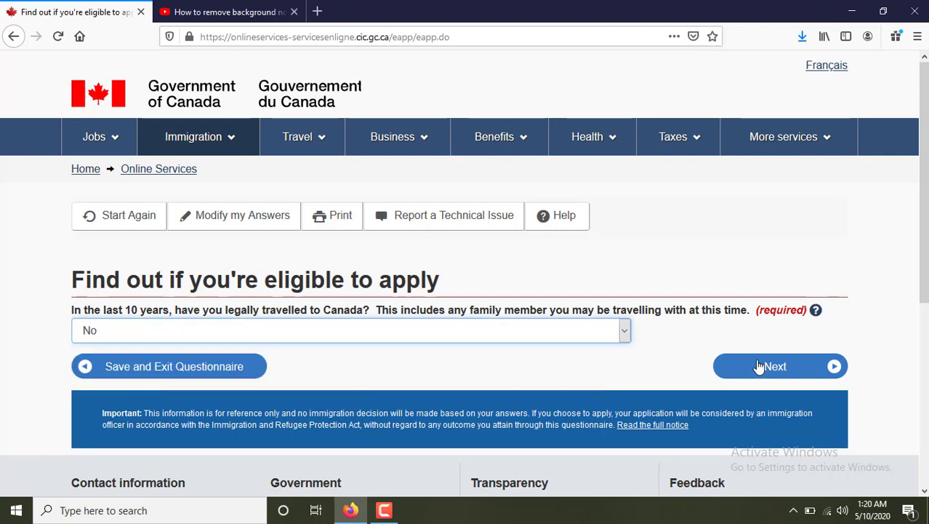
left_click(716, 365)
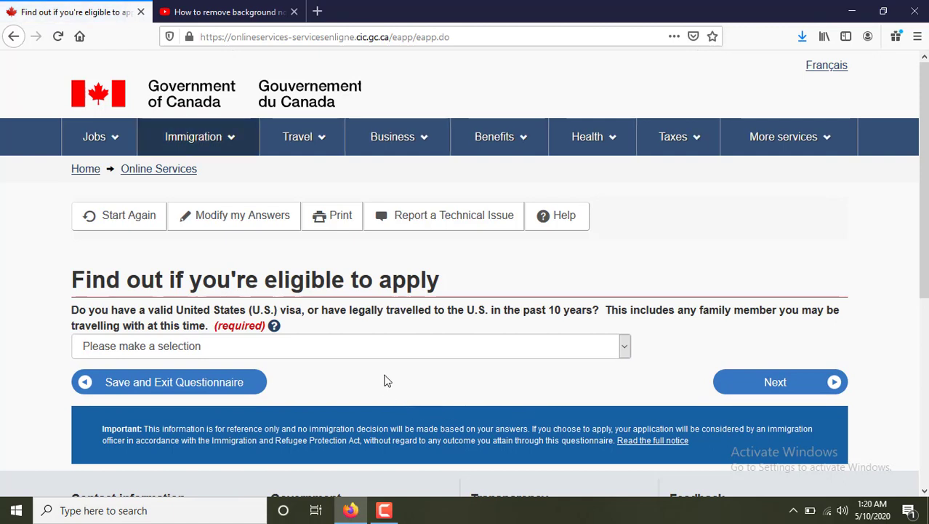
left_click(367, 346)
left_click(245, 406)
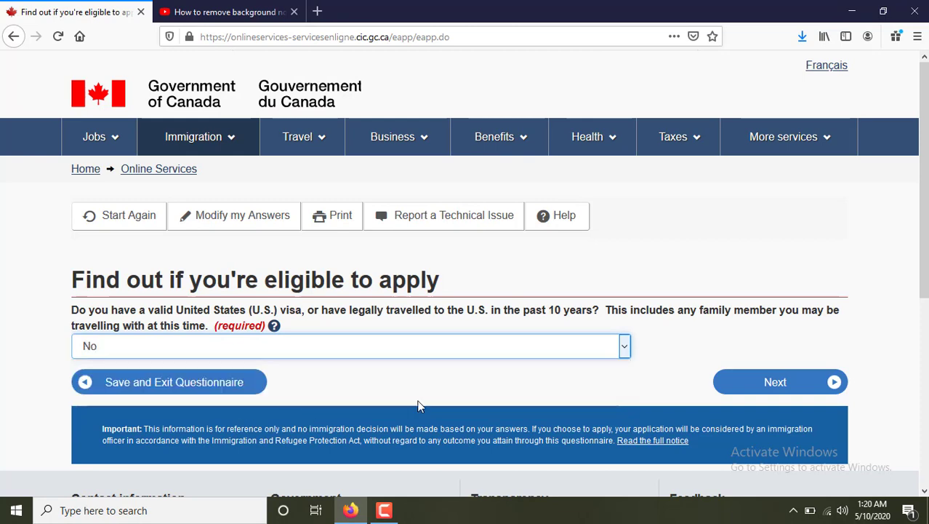
left_click(736, 387)
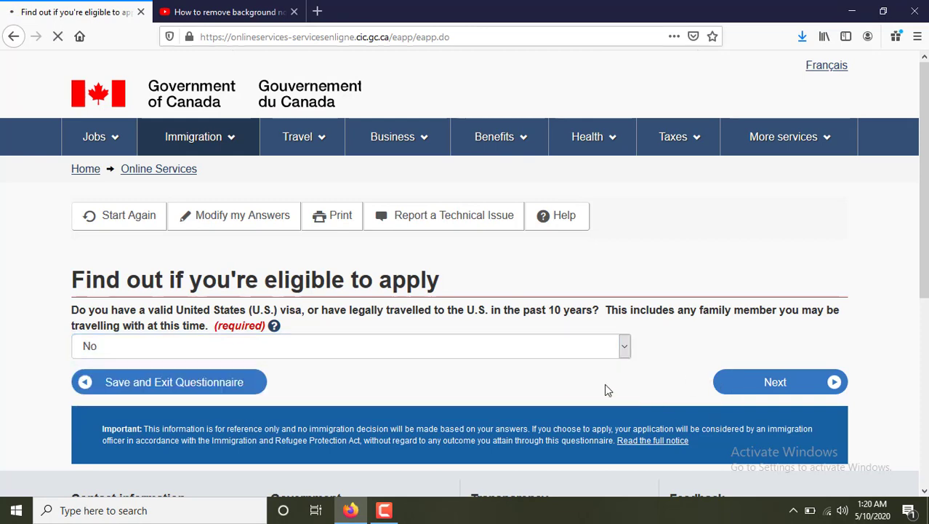
Answer Yes to having a job, No to business, financial support and 10-year travel, then submit.
scroll(595, 390, "down", 1)
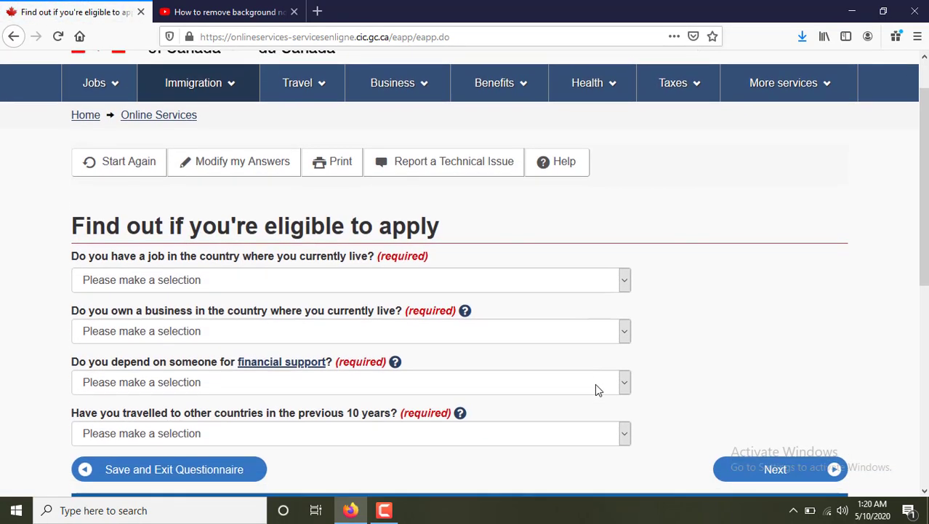
scroll(595, 390, "down", 1)
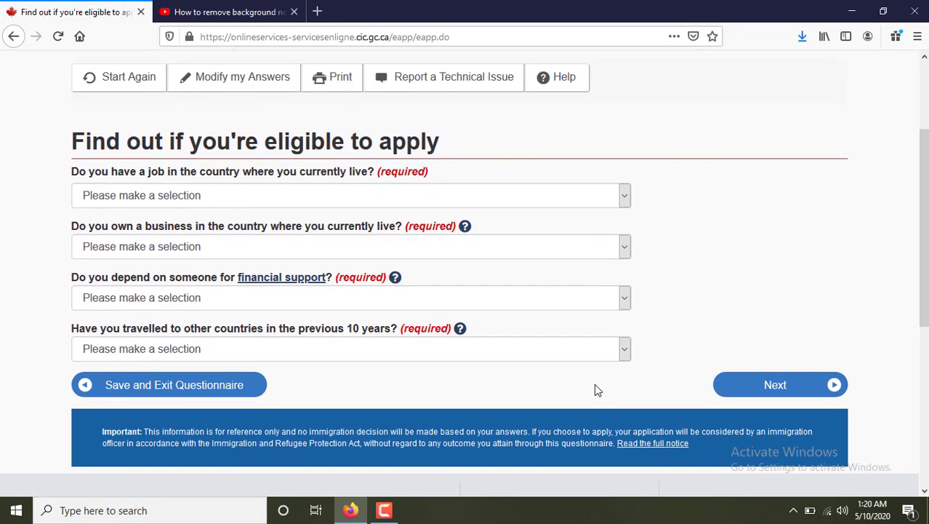
left_click(204, 200)
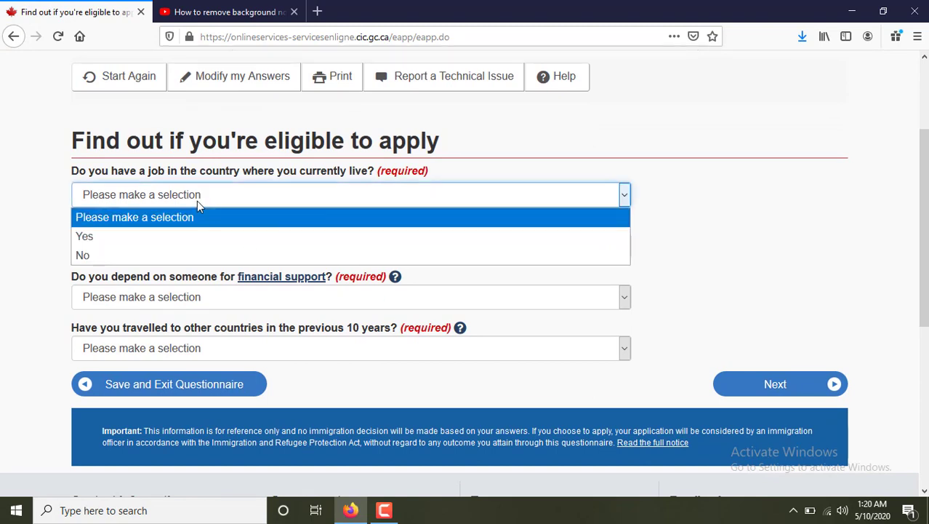
left_click(156, 238)
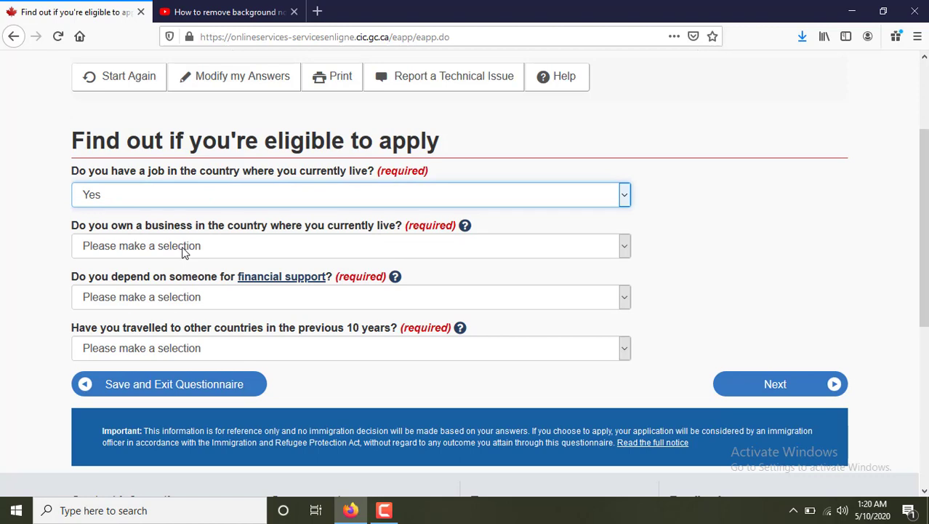
left_click(184, 249)
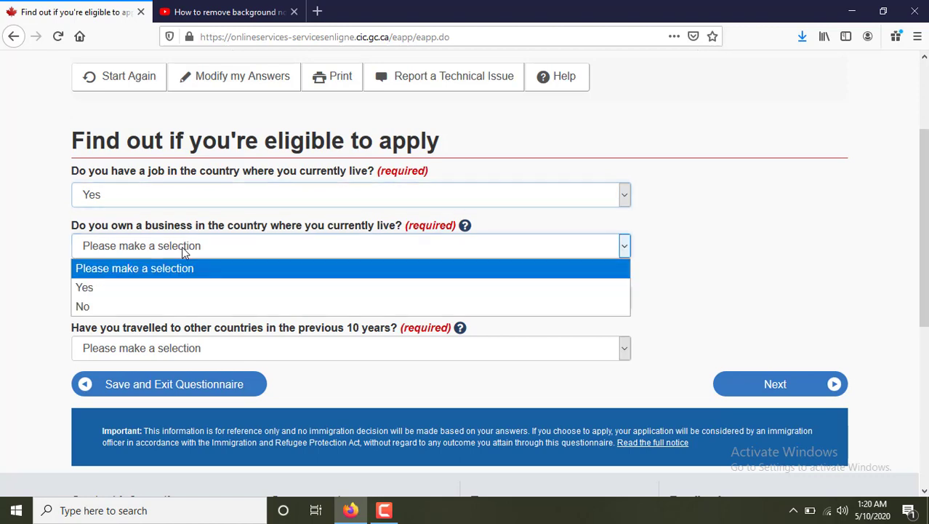
left_click(119, 306)
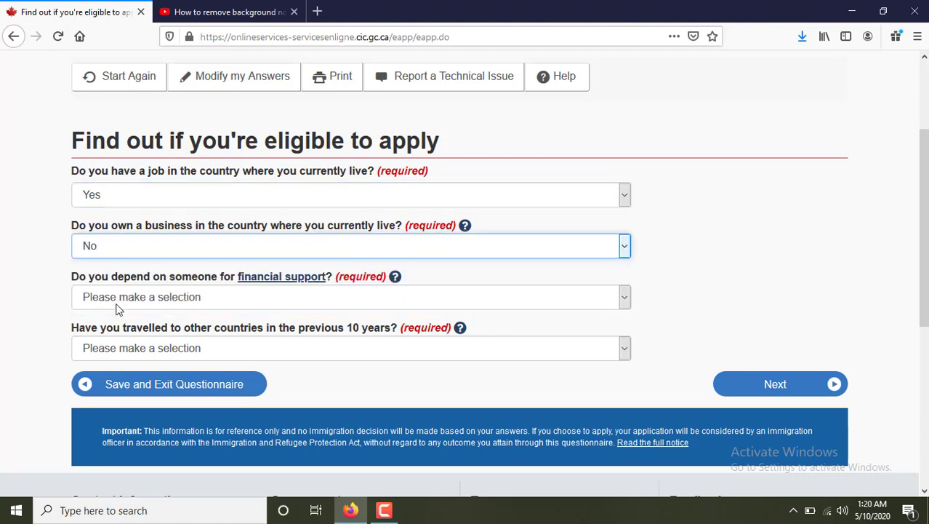
left_click(178, 301)
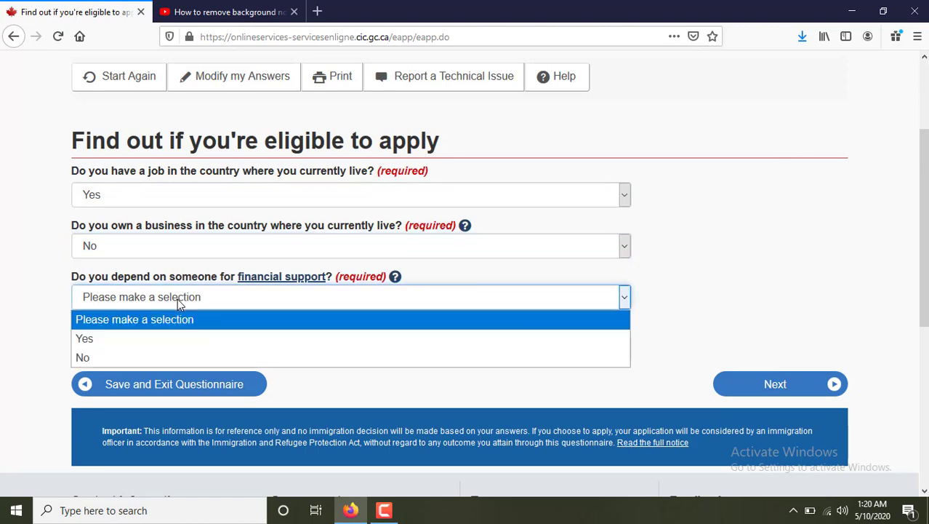
left_click(137, 357)
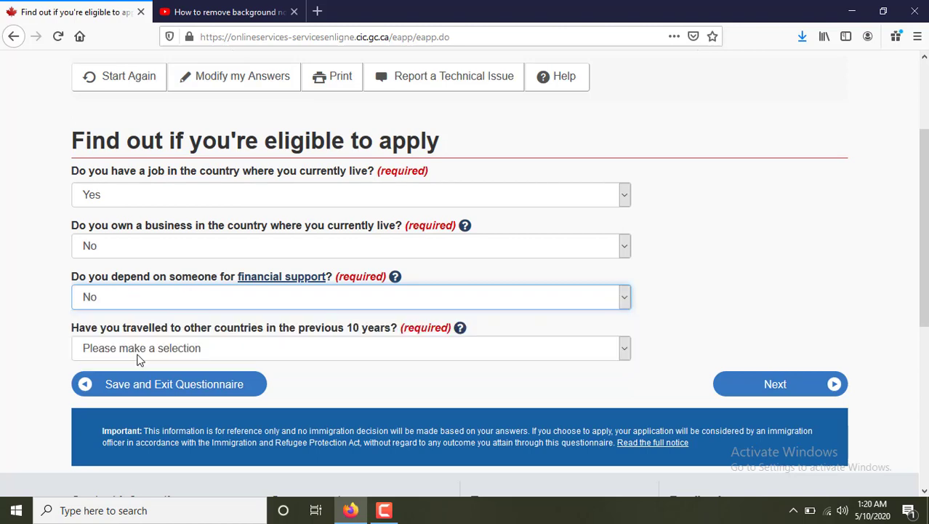
left_click(196, 351)
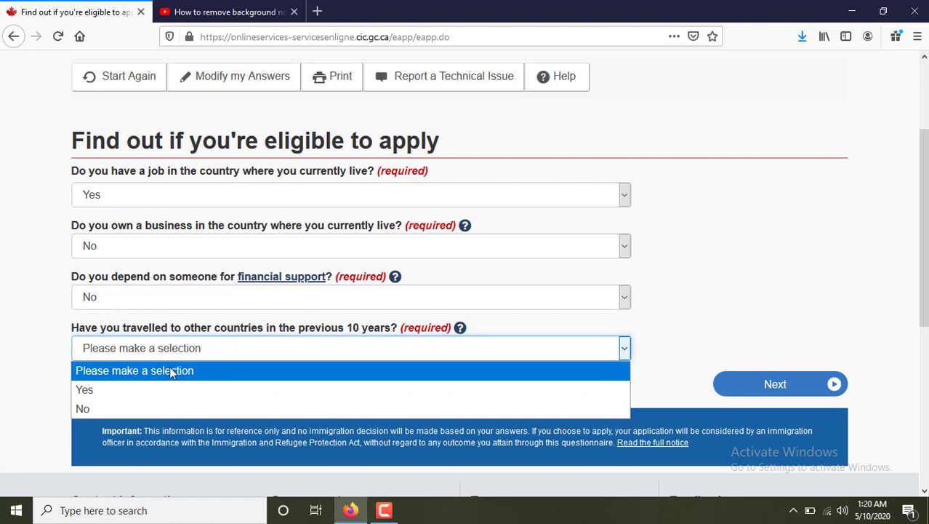
left_click(130, 407)
left_click(764, 384)
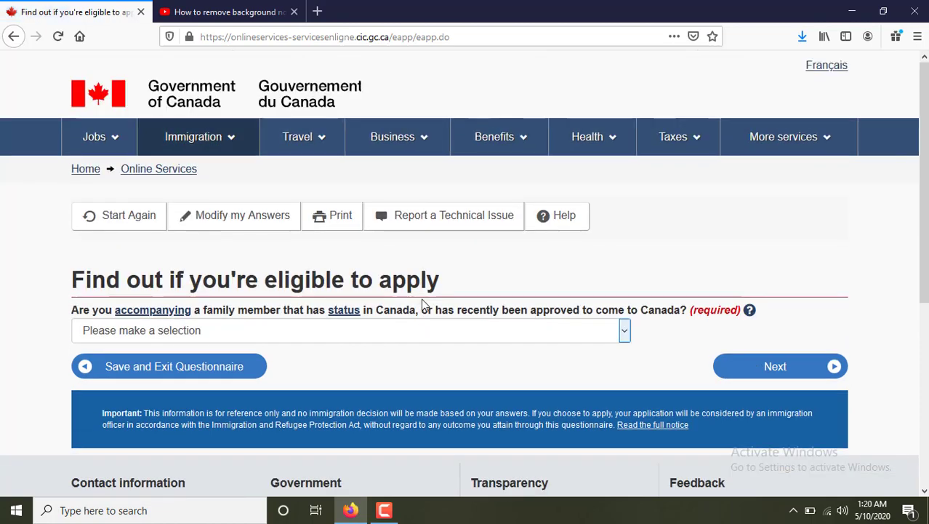
Answer No to accompanying a family member and No to any criminal offence.
scroll(425, 306, "down", 2)
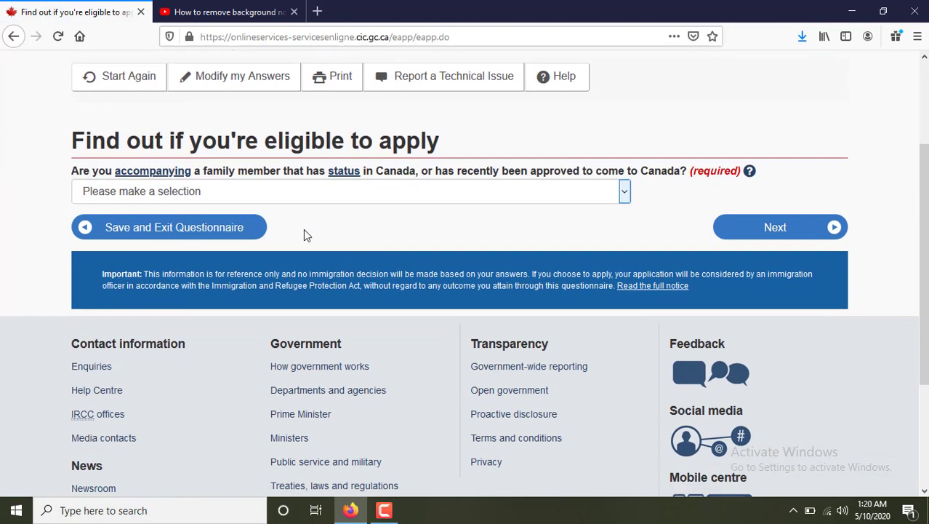
left_click(228, 191)
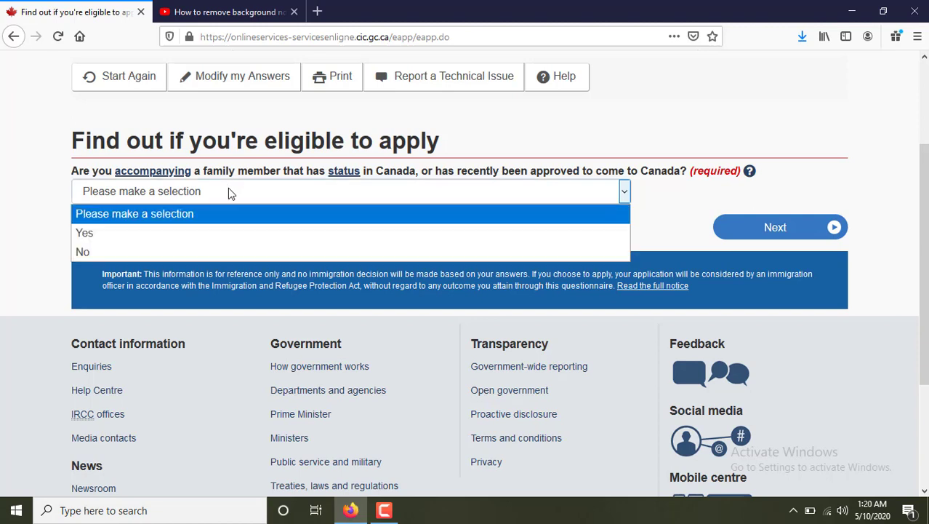
left_click(143, 249)
left_click(744, 234)
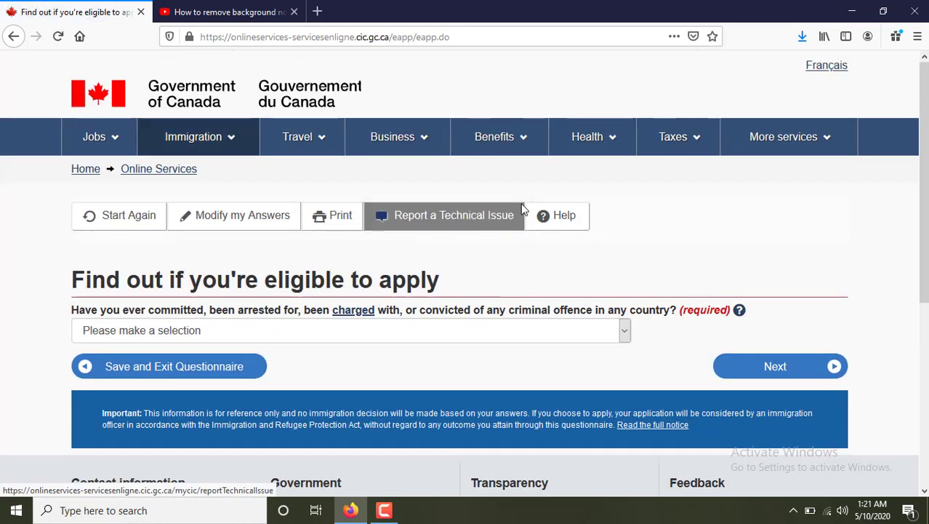
left_click(289, 331)
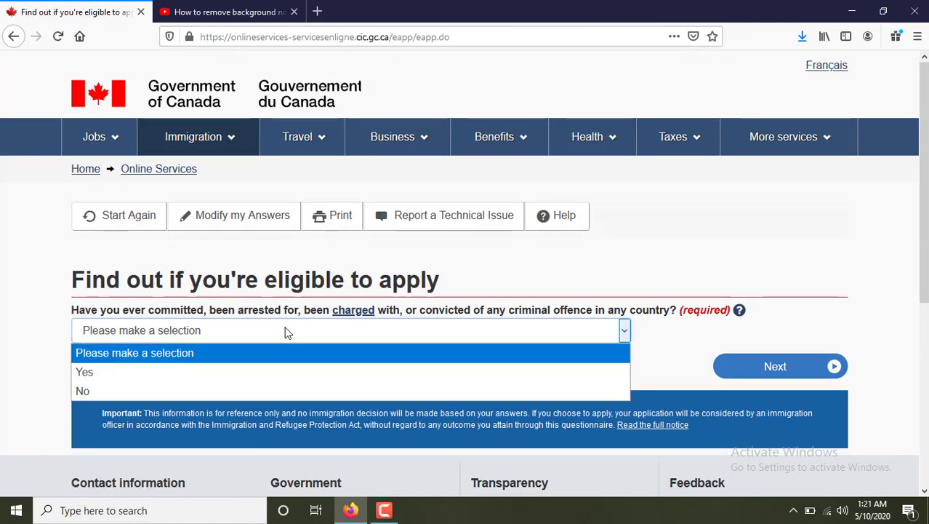
left_click(113, 390)
left_click(778, 366)
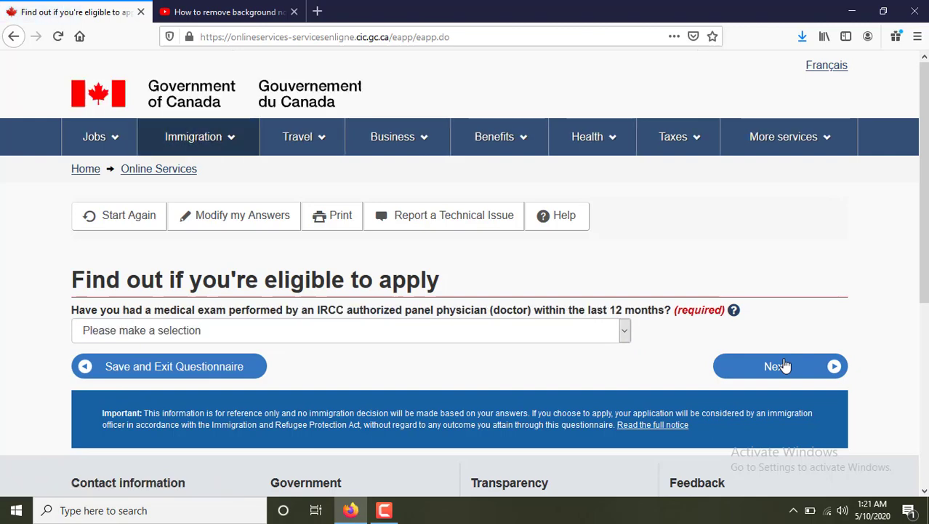
Answer No to a recent medical exam and No to applying for a family member.
left_click(300, 330)
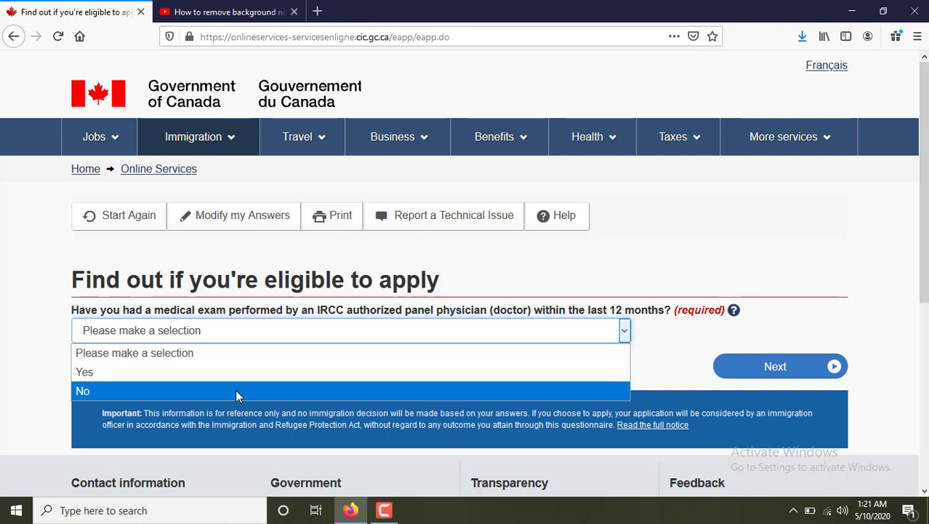
left_click(235, 394)
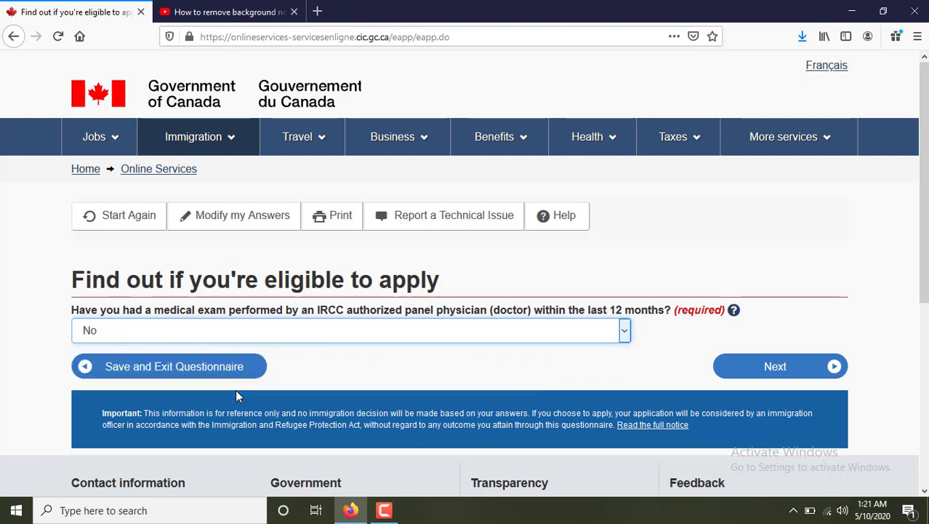
left_click(784, 365)
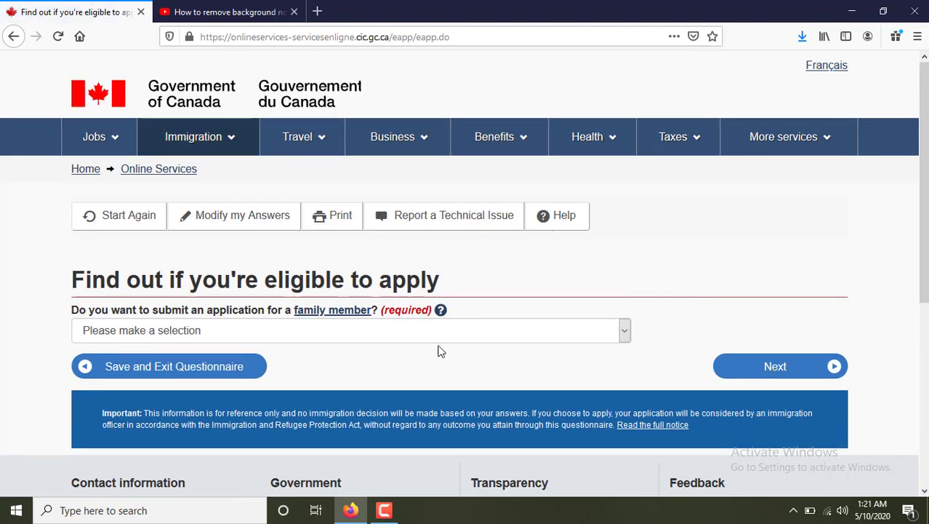
left_click(286, 335)
left_click(172, 391)
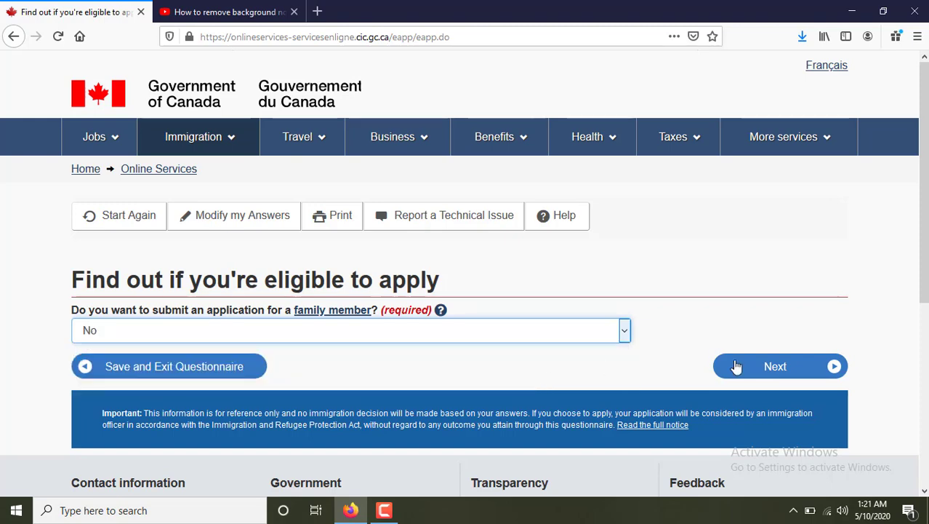
left_click(775, 381)
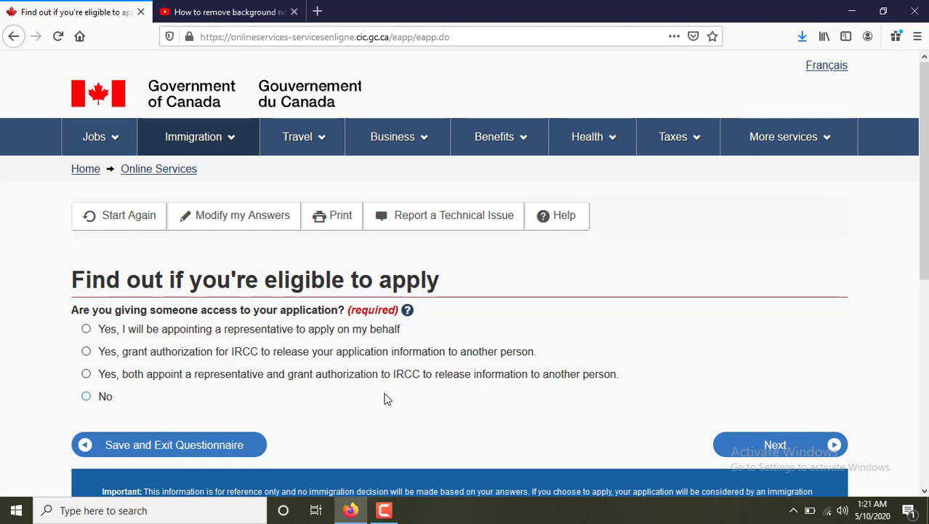
Answer No to giving someone access and to previous biometrics, and choose to pay the fees.
left_click(97, 397)
left_click(754, 445)
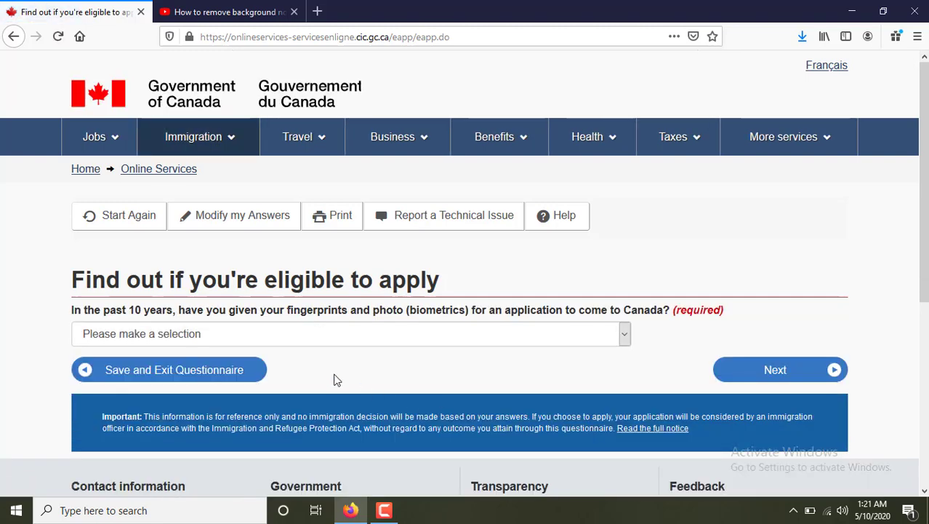
left_click(312, 339)
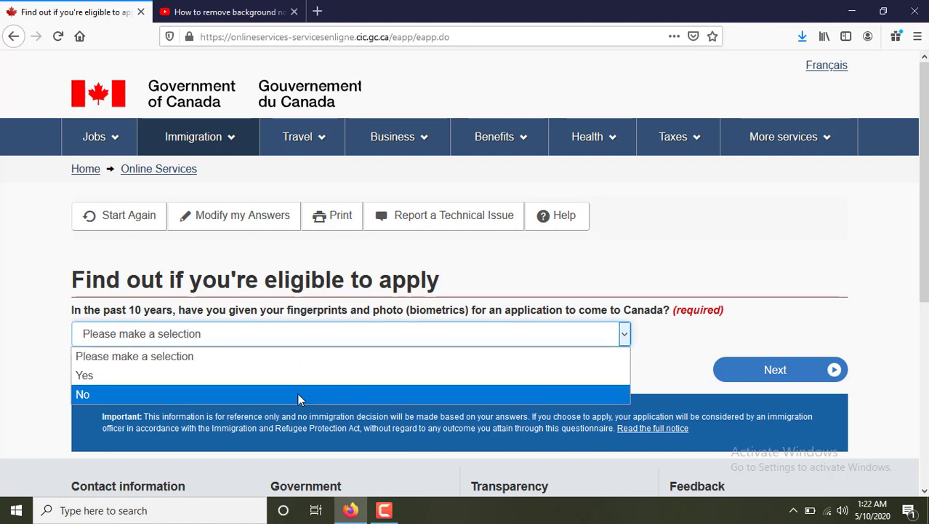
left_click(298, 393)
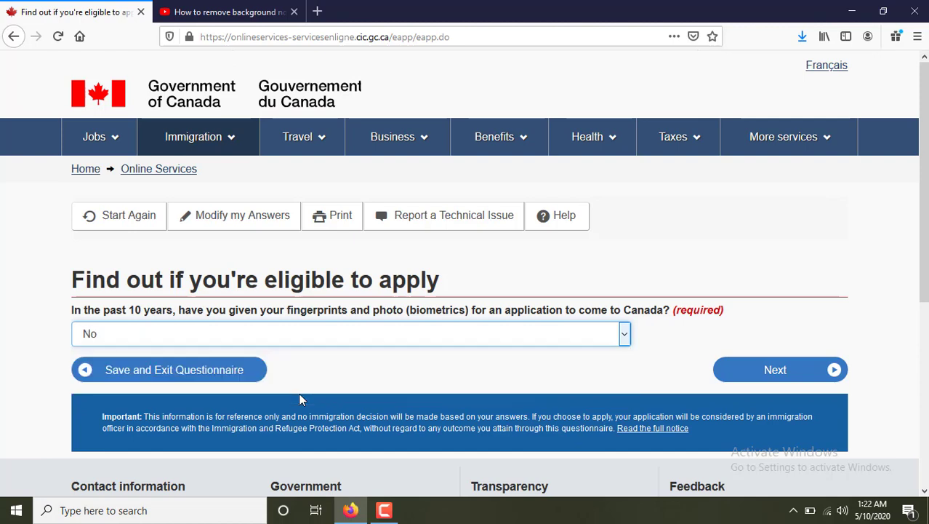
left_click(753, 383)
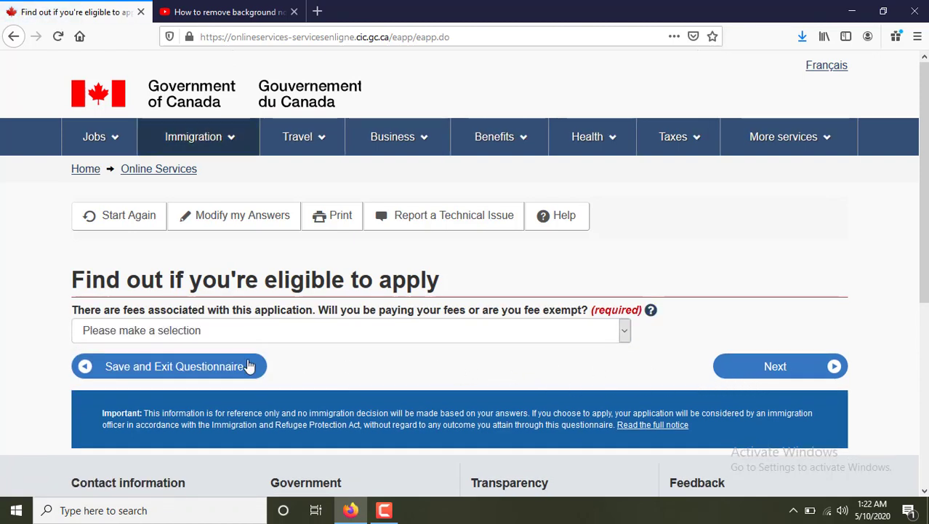
left_click(256, 338)
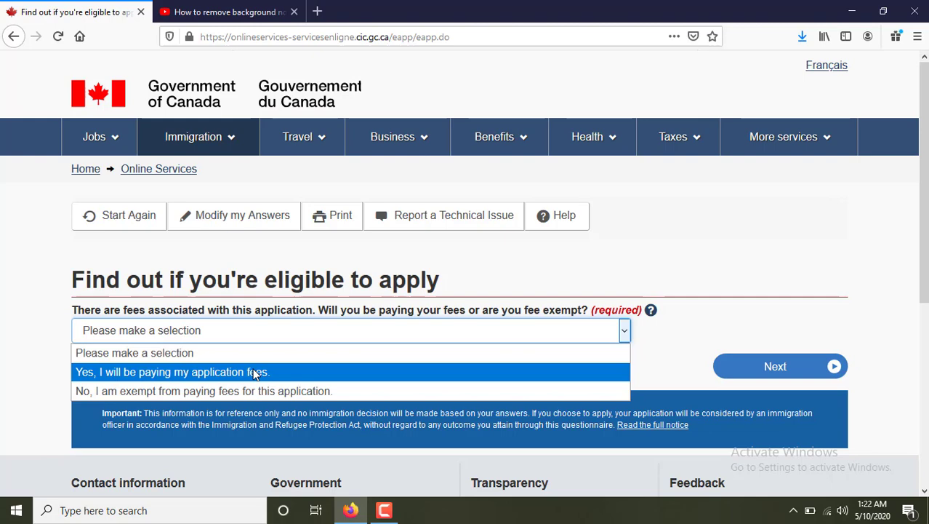
left_click(255, 374)
left_click(732, 372)
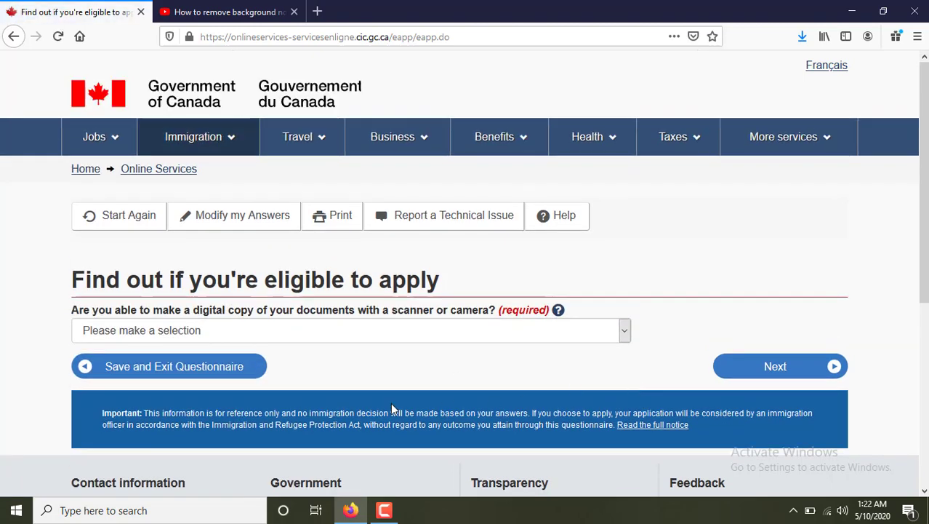
Answer Yes to scanning documents and Yes to paying fees online, then submit for review.
left_click(285, 332)
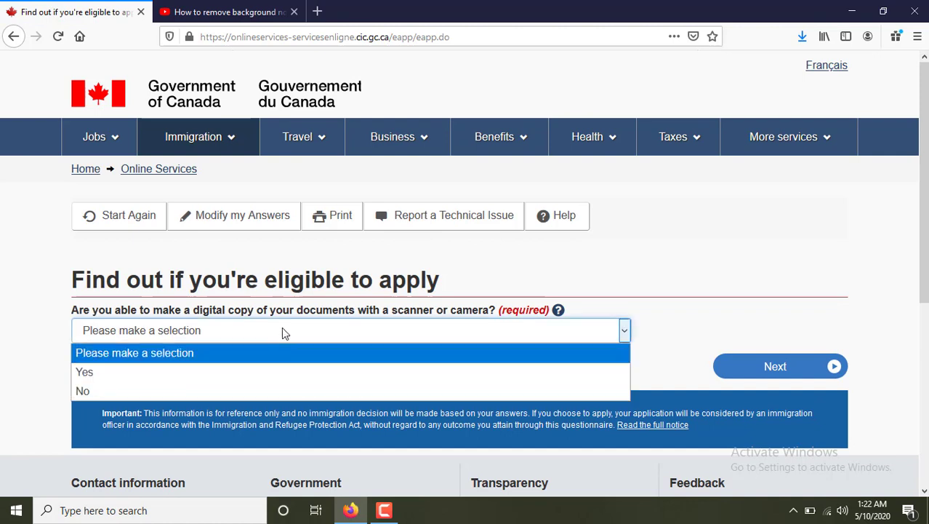
left_click(268, 369)
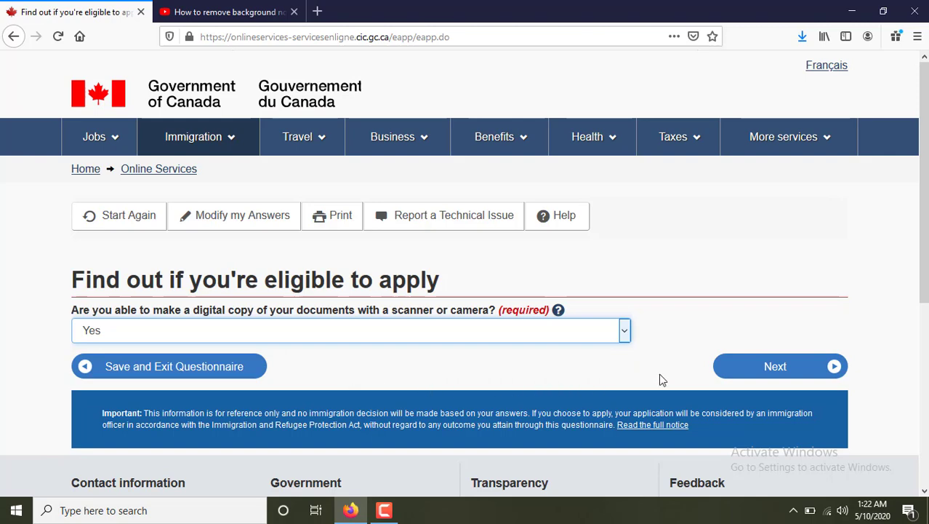
left_click(753, 368)
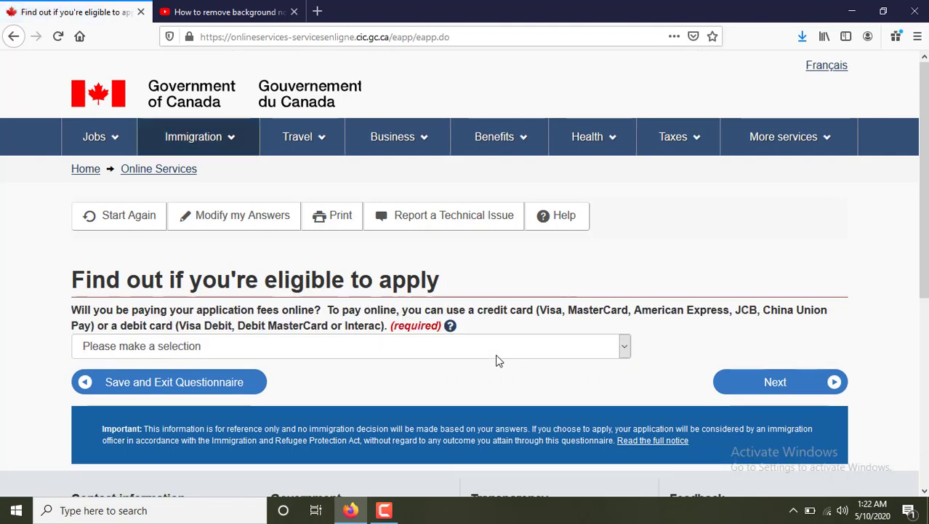
left_click(324, 346)
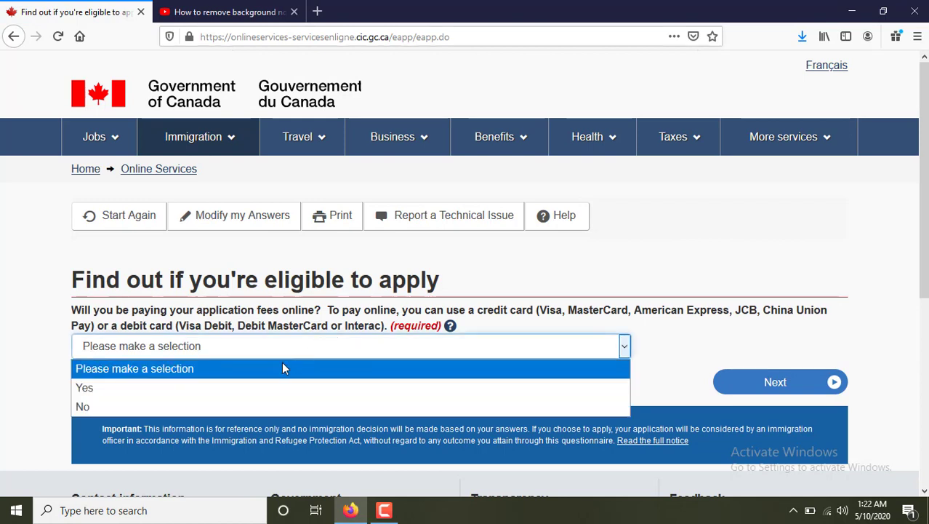
left_click(251, 385)
left_click(733, 393)
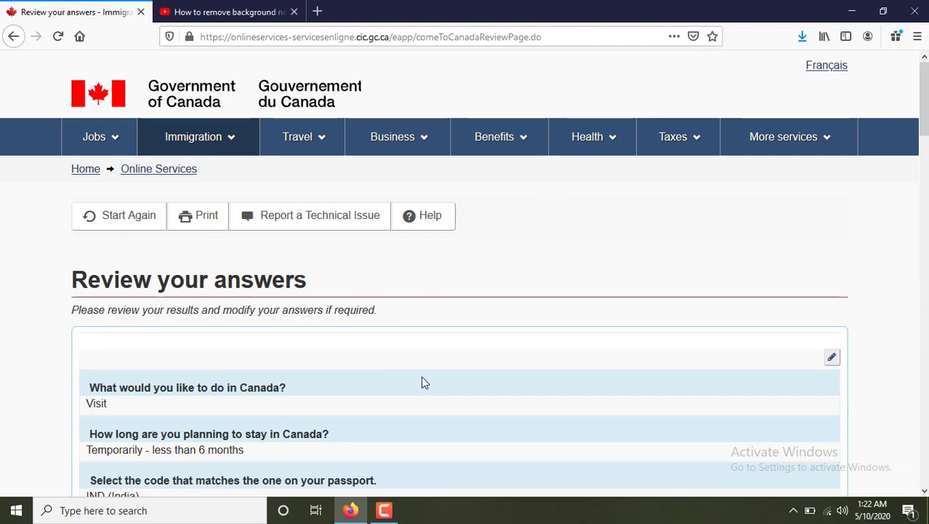
Scroll through all the answers on Review your answers and confirm them with Continue.
scroll(425, 383, "down", 2)
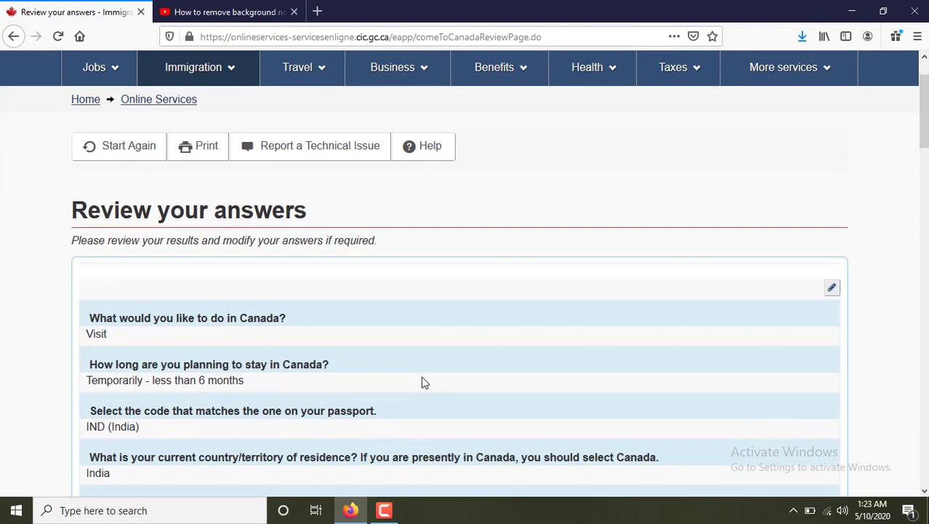
scroll(420, 372, "down", 2)
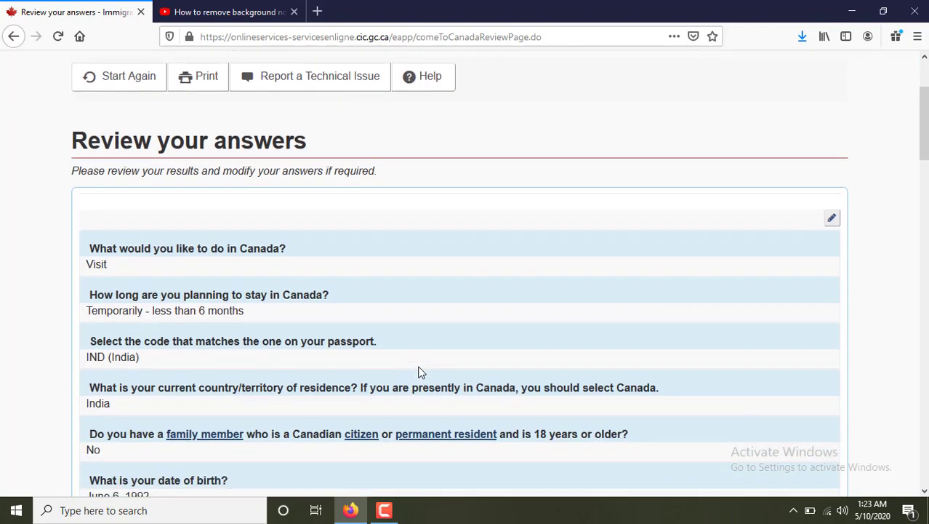
scroll(420, 373, "down", 4)
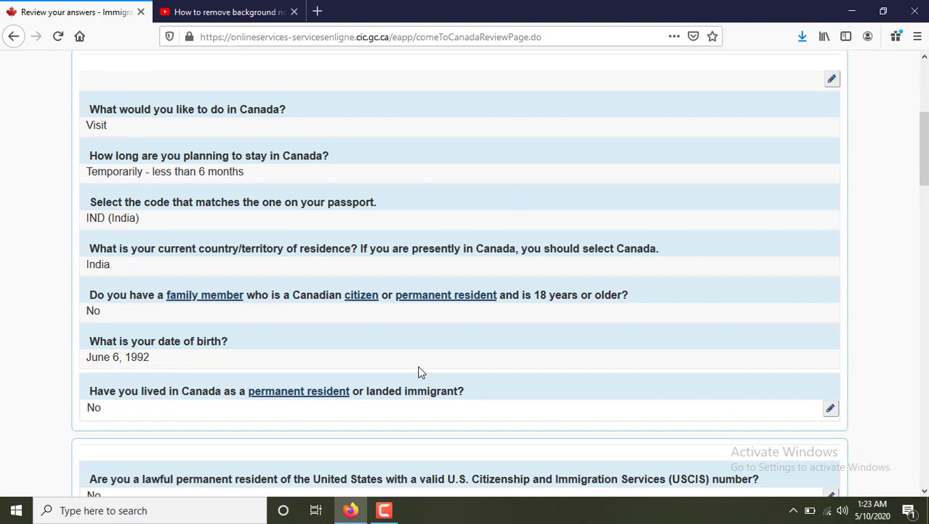
scroll(420, 372, "down", 2)
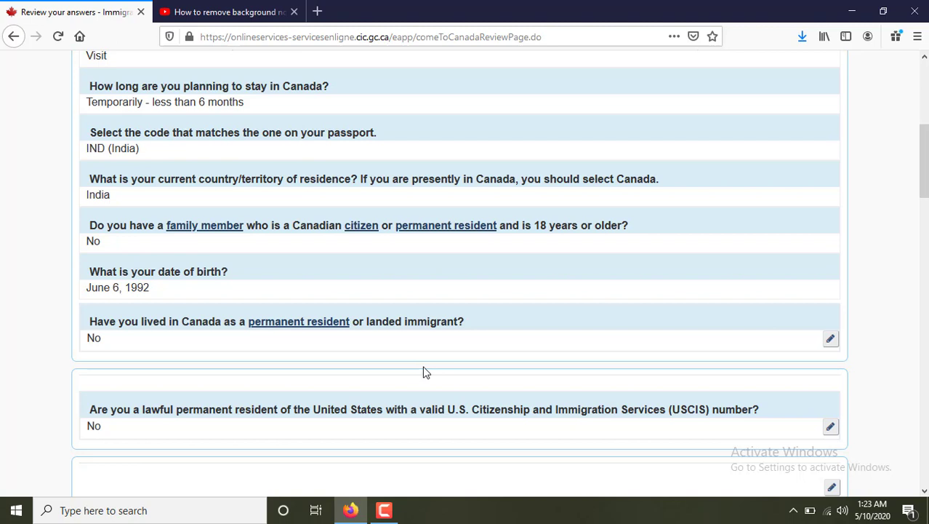
scroll(422, 372, "down", 2)
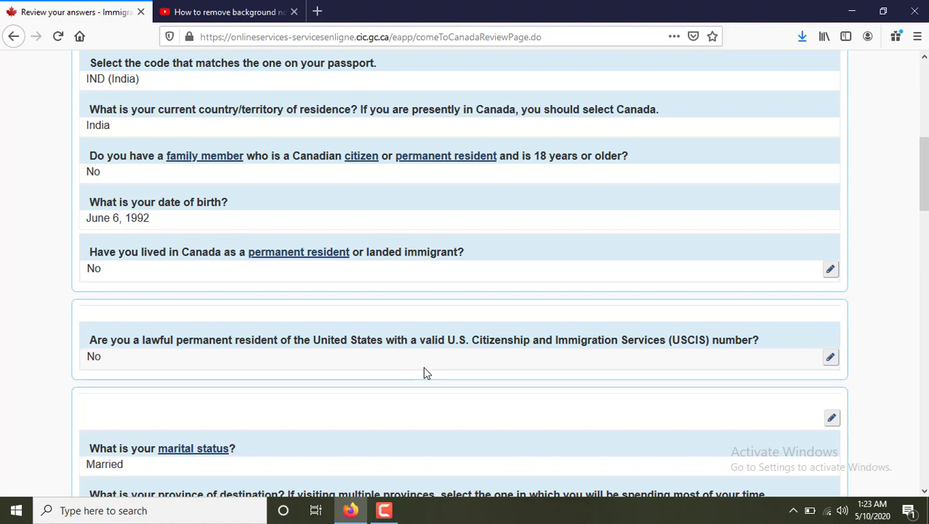
scroll(426, 360, "down", 4)
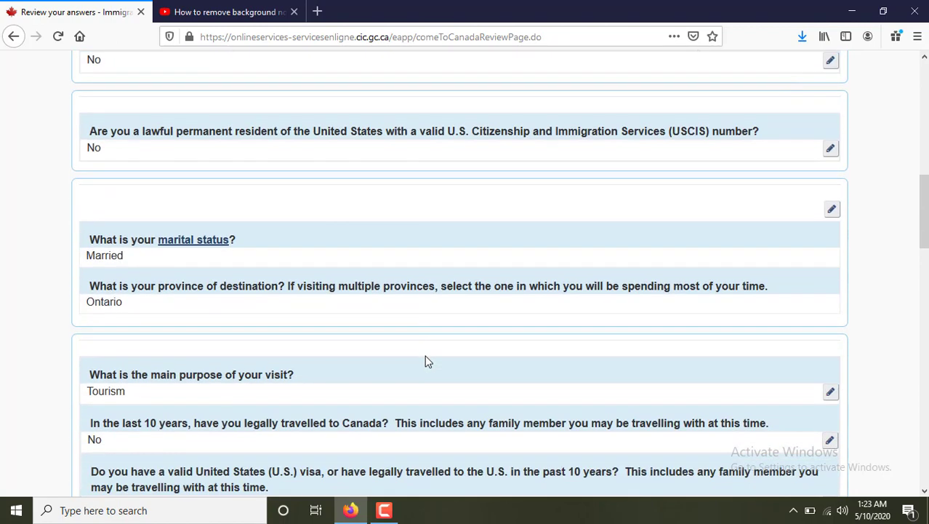
scroll(427, 360, "down", 4)
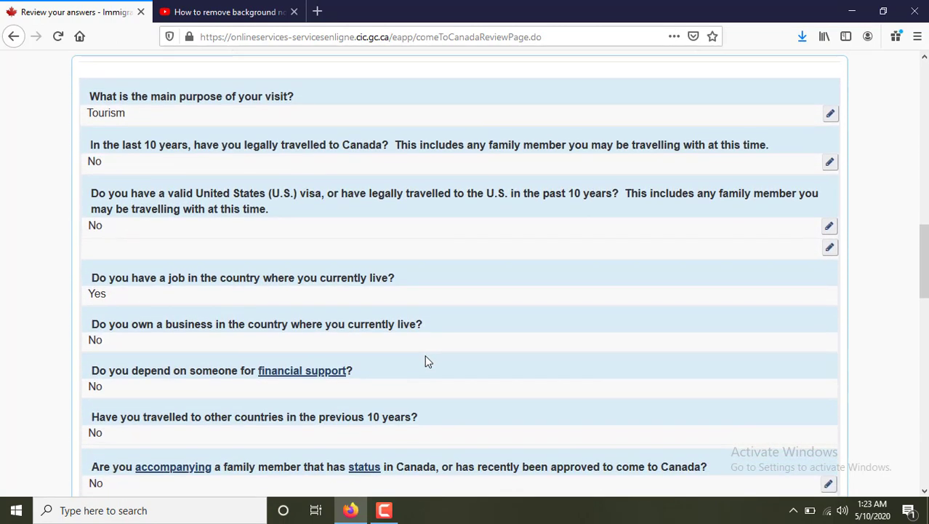
scroll(427, 362, "down", 5)
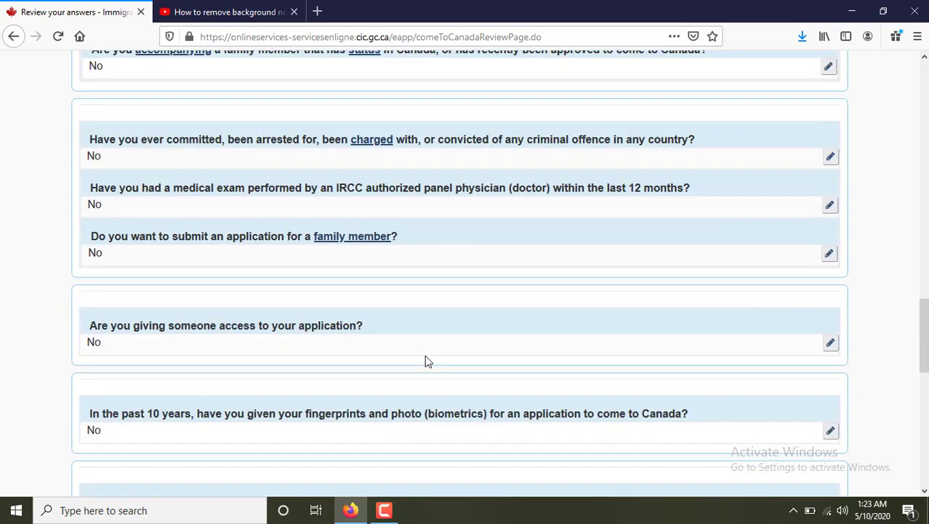
scroll(427, 361, "down", 3)
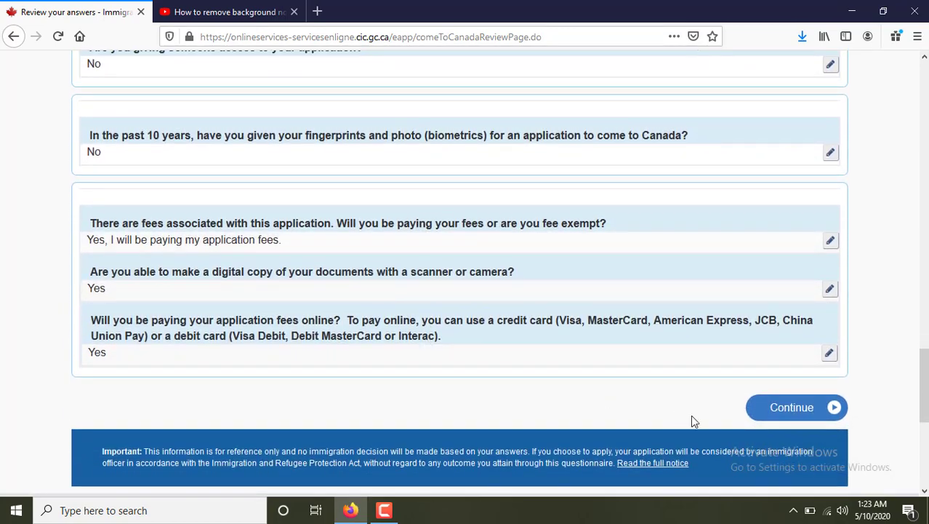
left_click(779, 411)
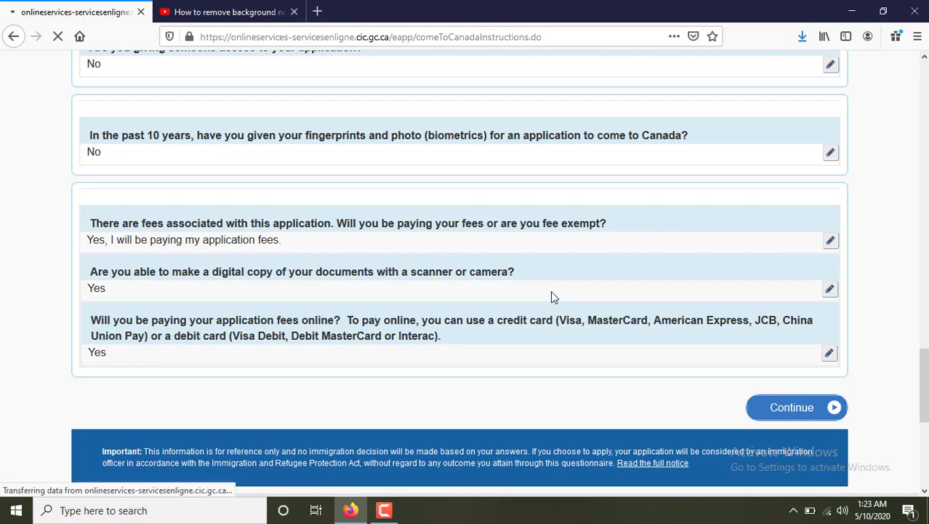
Read through the four Submitting your application steps and continue to the document checklist.
scroll(488, 338, "down", 4)
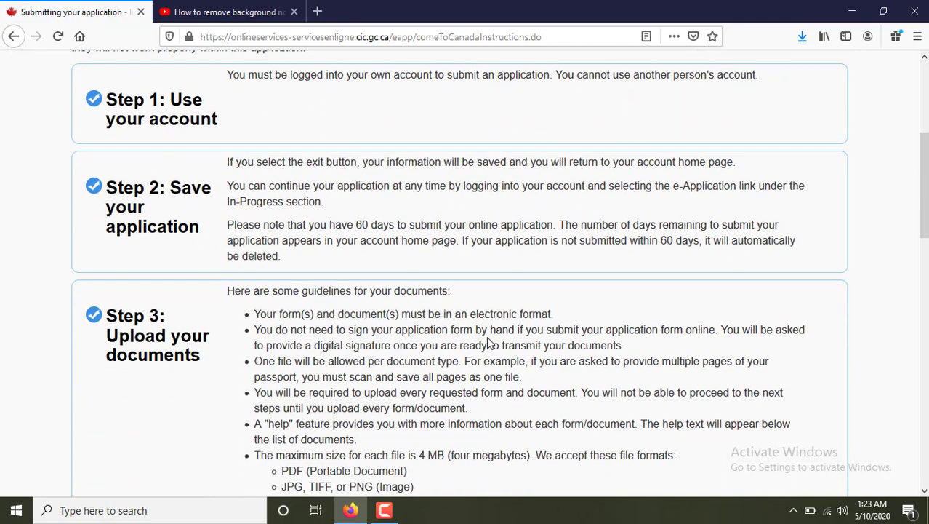
scroll(487, 340, "up", 1)
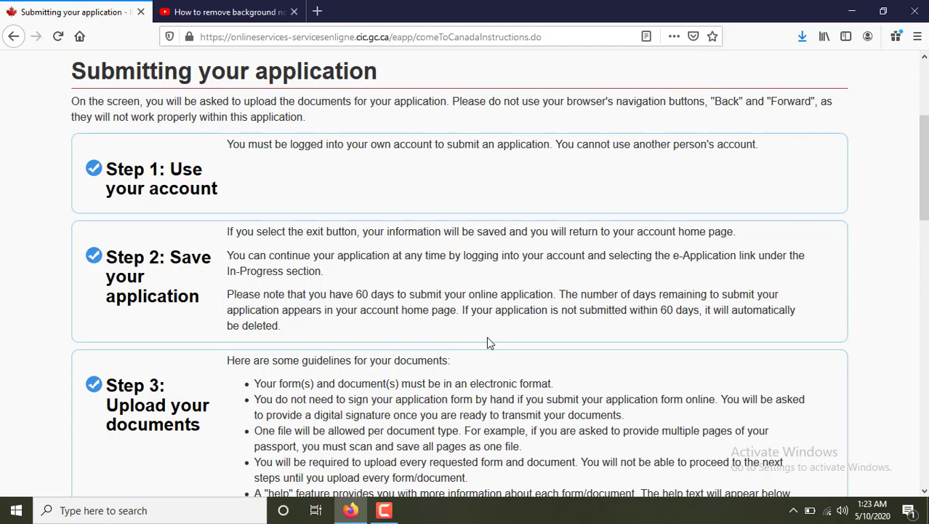
scroll(488, 342, "down", 2)
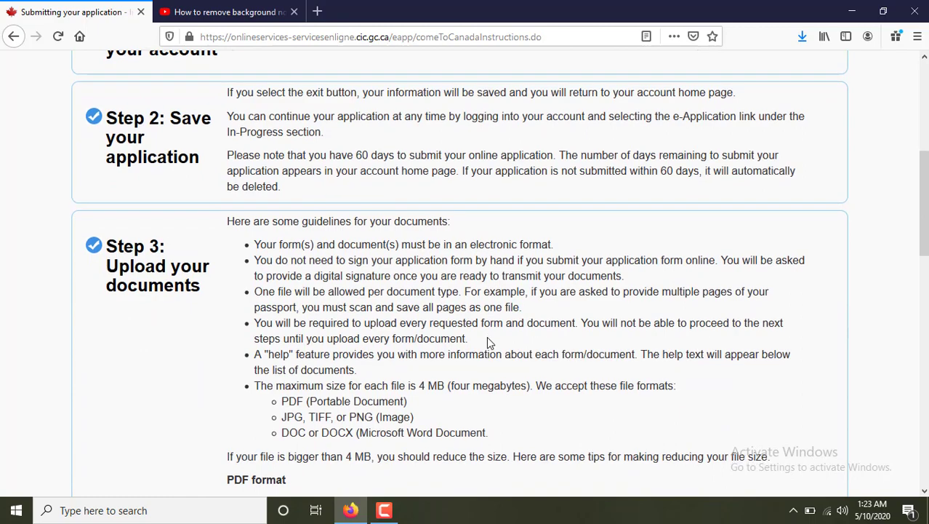
scroll(488, 341, "down", 7)
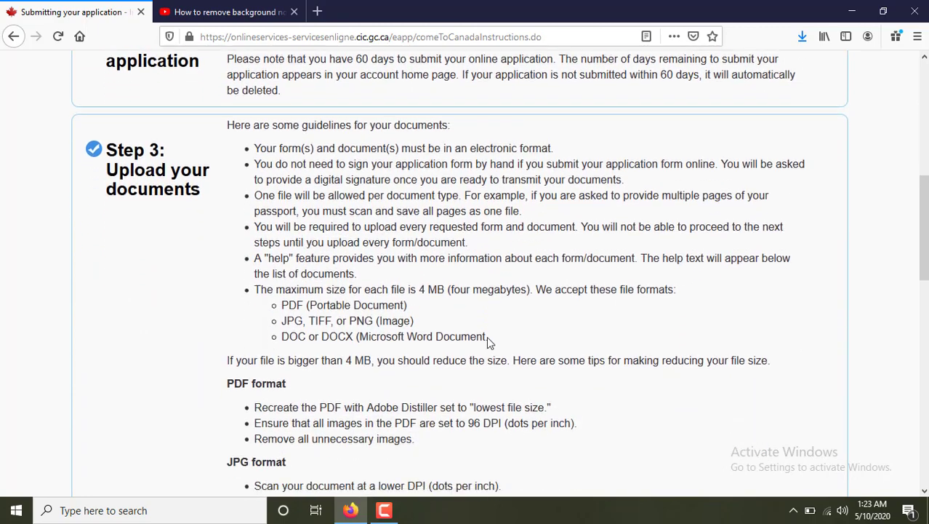
scroll(489, 342, "down", 1)
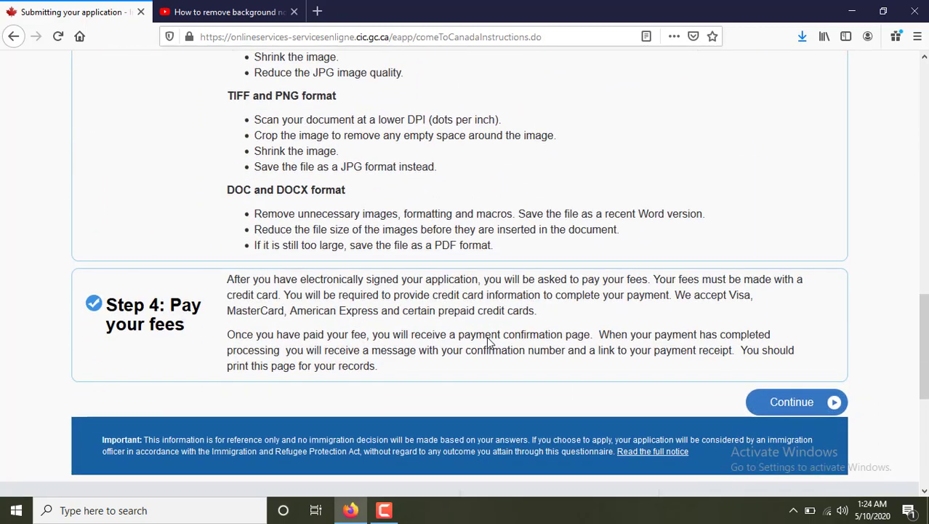
scroll(490, 343, "up", 10)
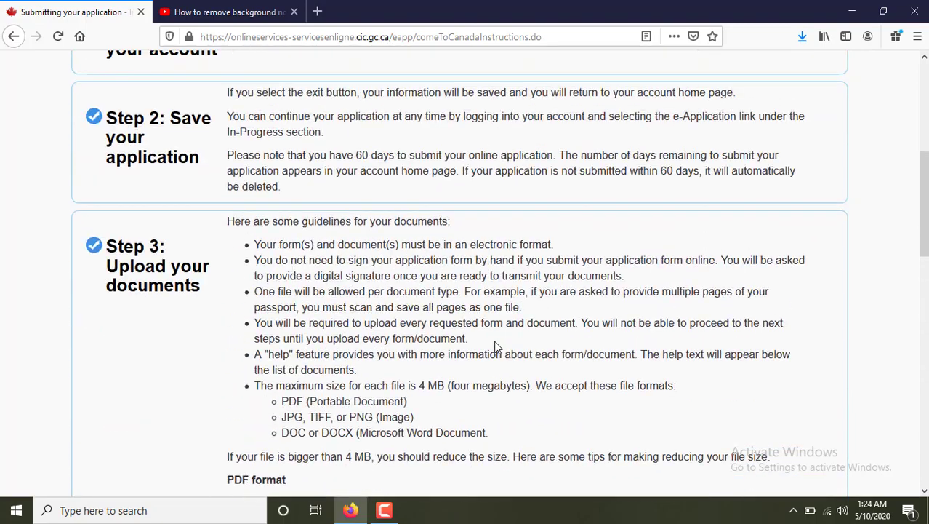
scroll(495, 346, "down", 6)
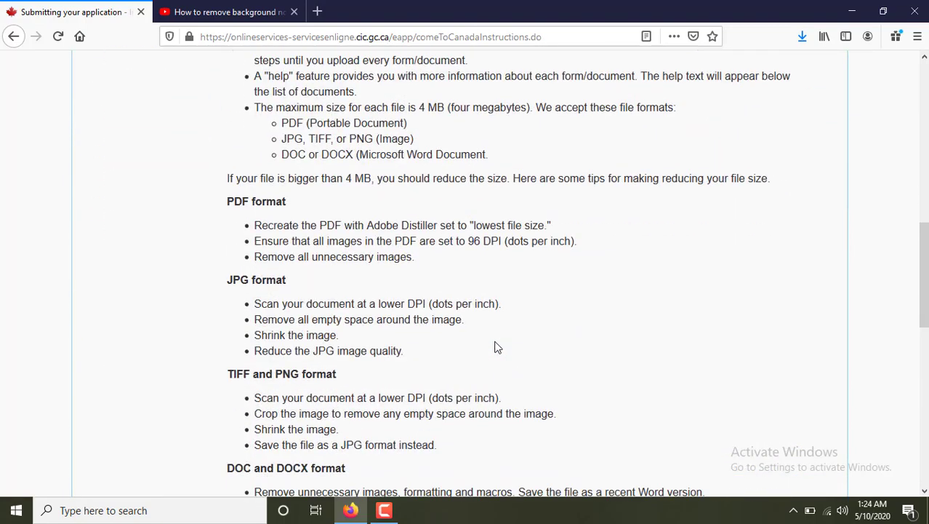
scroll(495, 347, "up", 4)
scroll(494, 347, "down", 3)
scroll(494, 347, "down", 7)
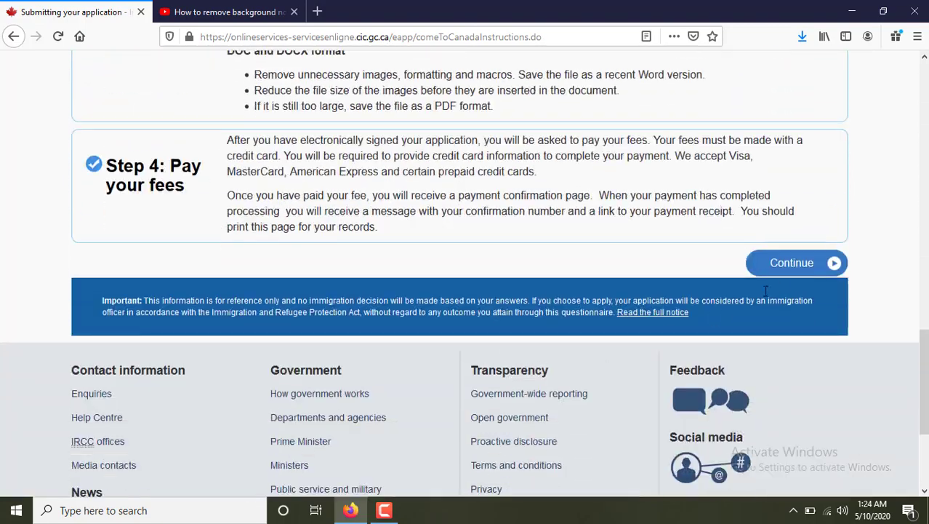
left_click(800, 265)
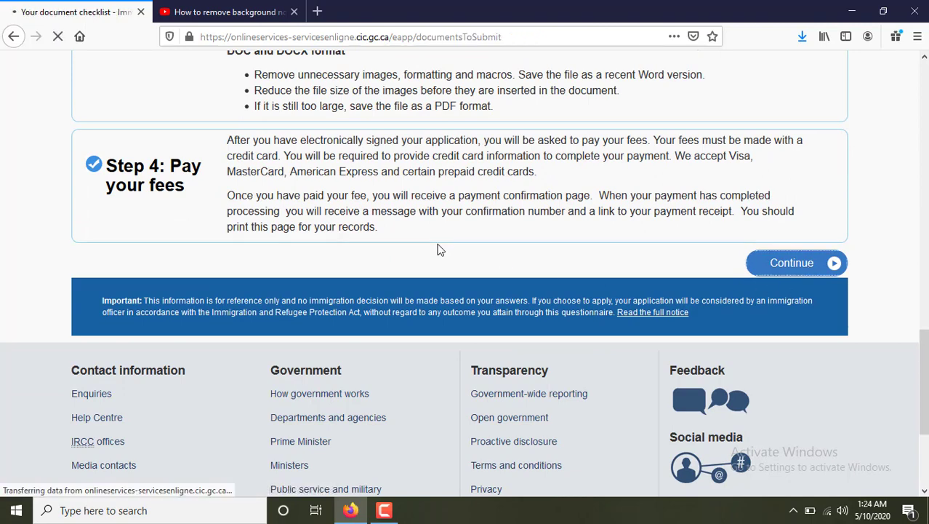
Scroll down to the Application Form(s) and Supporting Documents tables listing IMM5257, passport and photo.
scroll(373, 321, "down", 2)
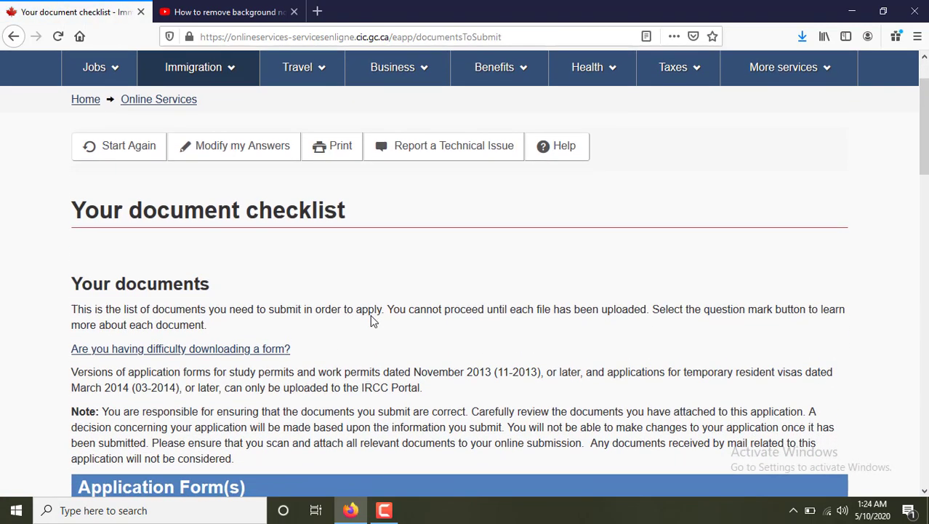
scroll(438, 289, "down", 6)
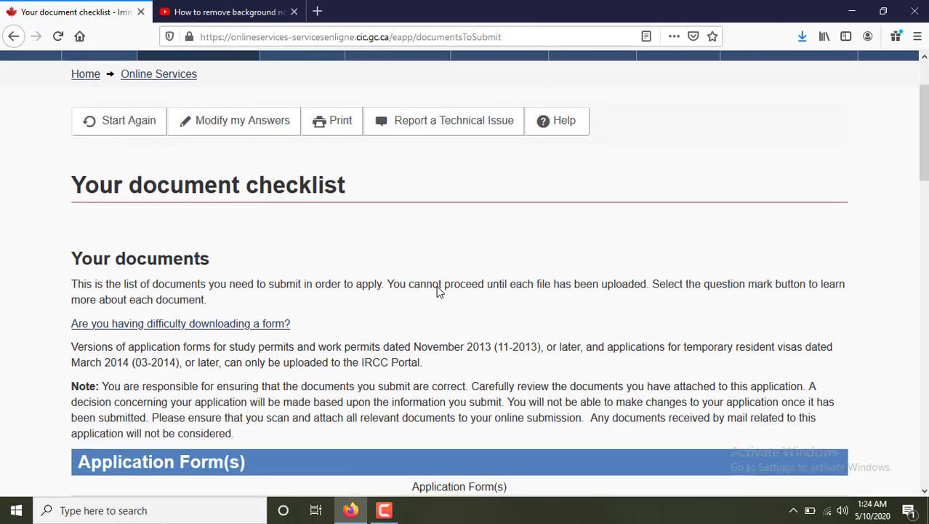
scroll(438, 291, "down", 3)
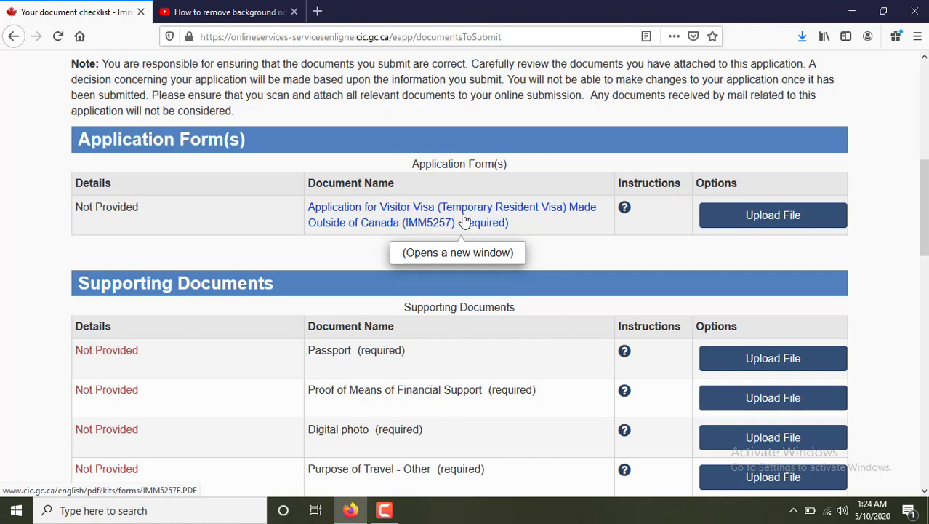
Open the IMM5257 form link, close the YouTube tab, and save the form as a PDF.
left_click(465, 218)
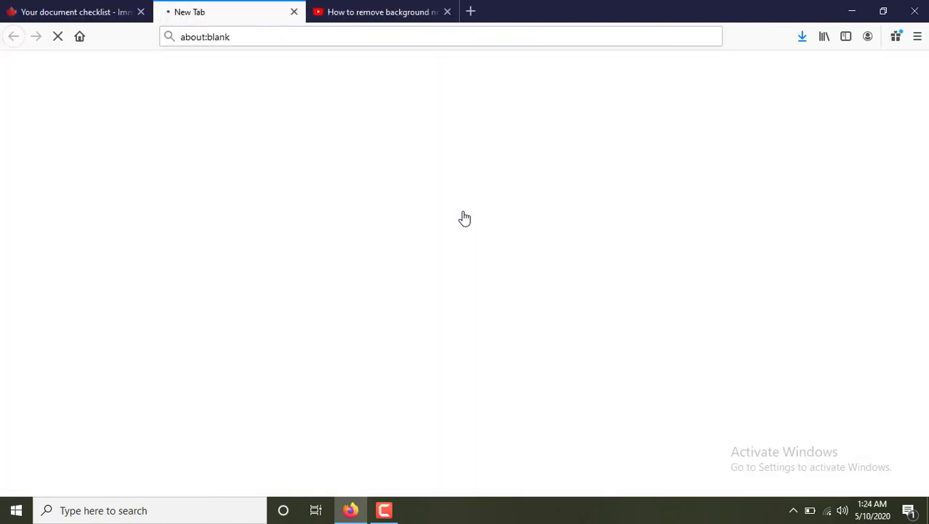
left_click(447, 12)
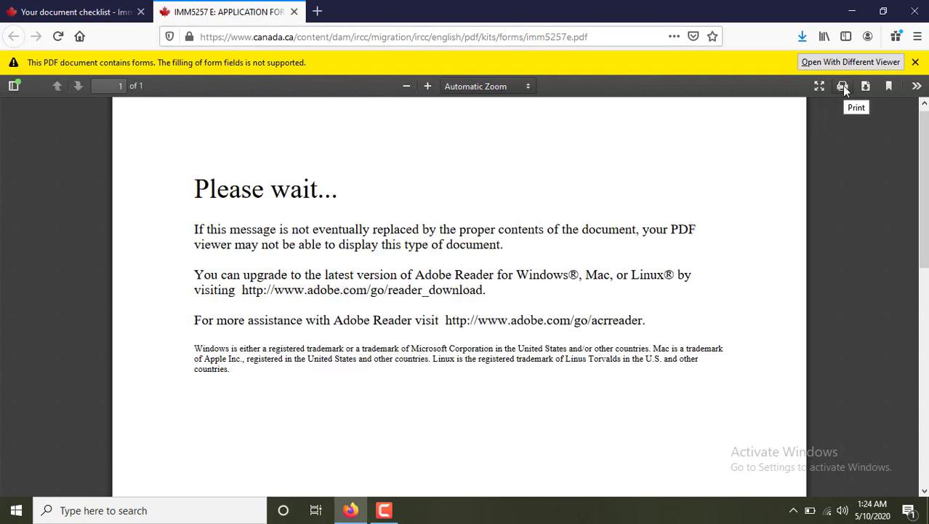
left_click(866, 86)
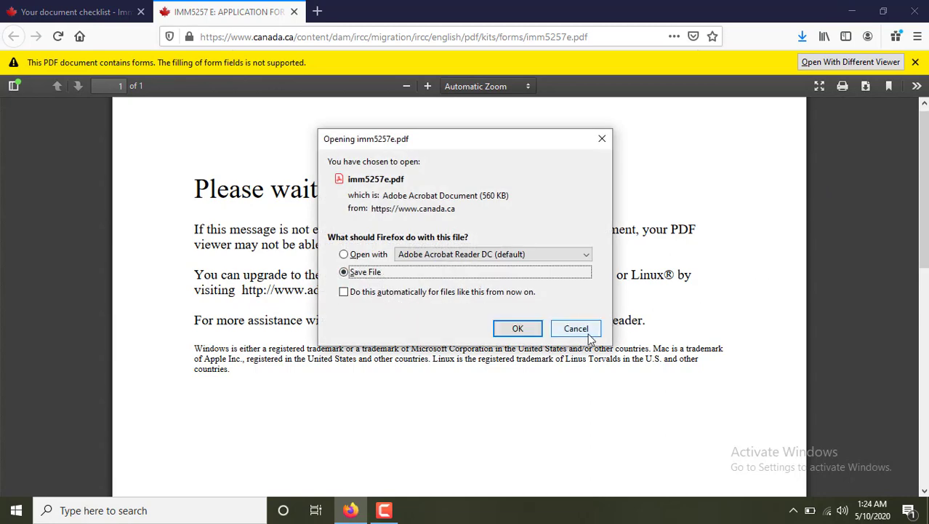
left_click(530, 329)
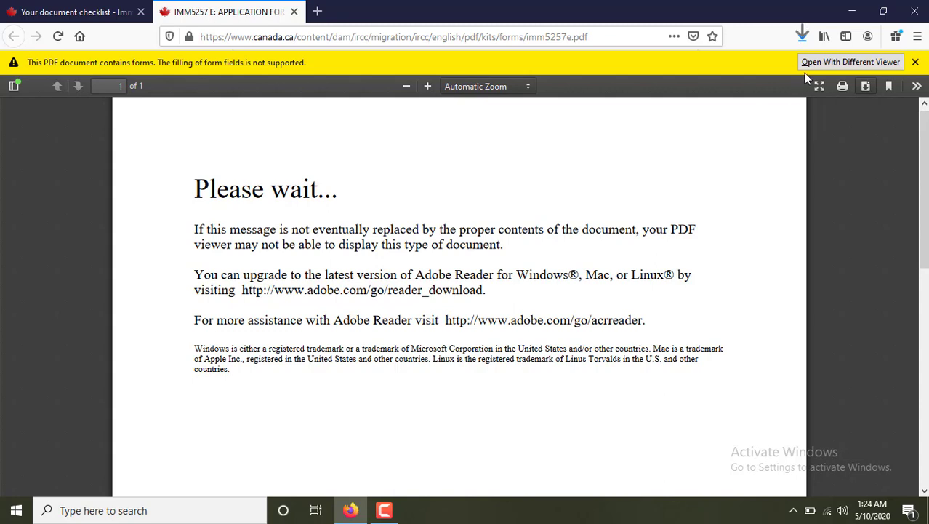
Open imm5257e(1).pdf from the downloads list, then go back to the checklist tab.
left_click(802, 36)
left_click(666, 77)
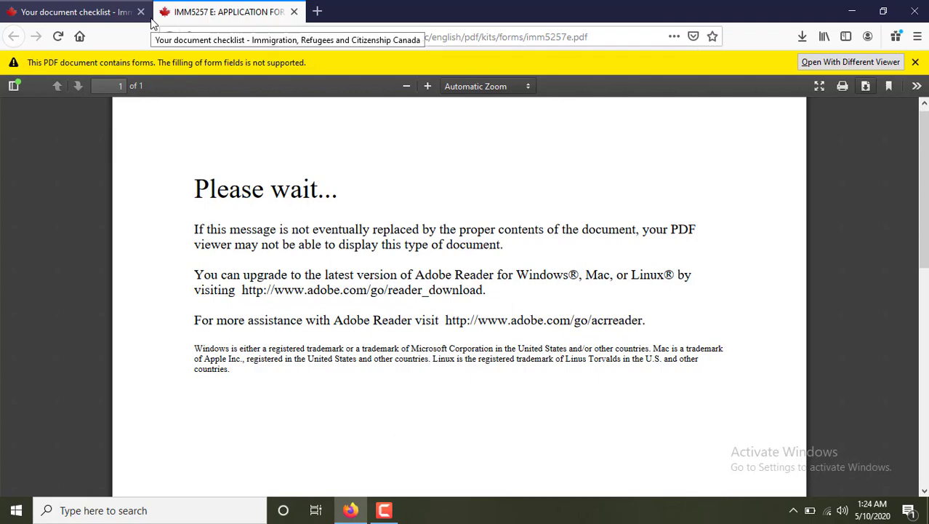
left_click(82, 10)
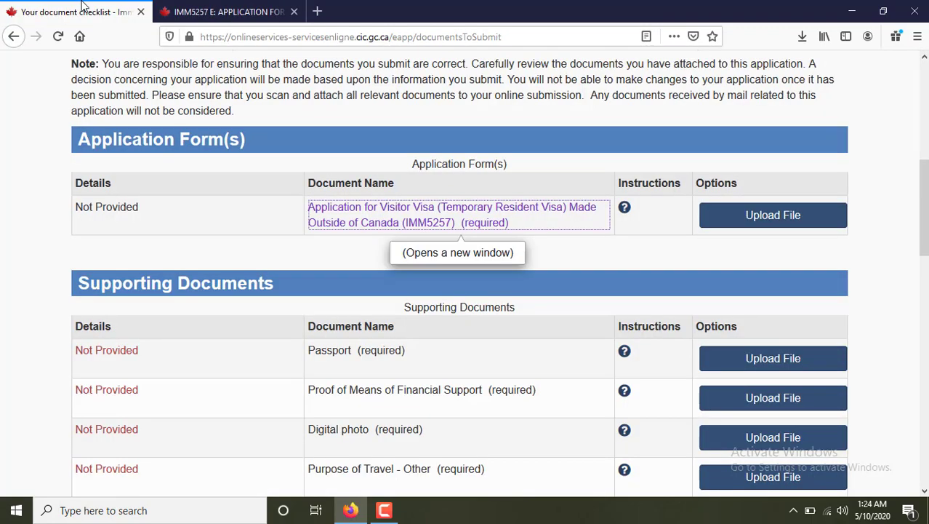
Minimize the Acrobat Reader window holding imm5257e(1).pdf to reveal the Firefox checklist.
scroll(211, 209, "down", 3)
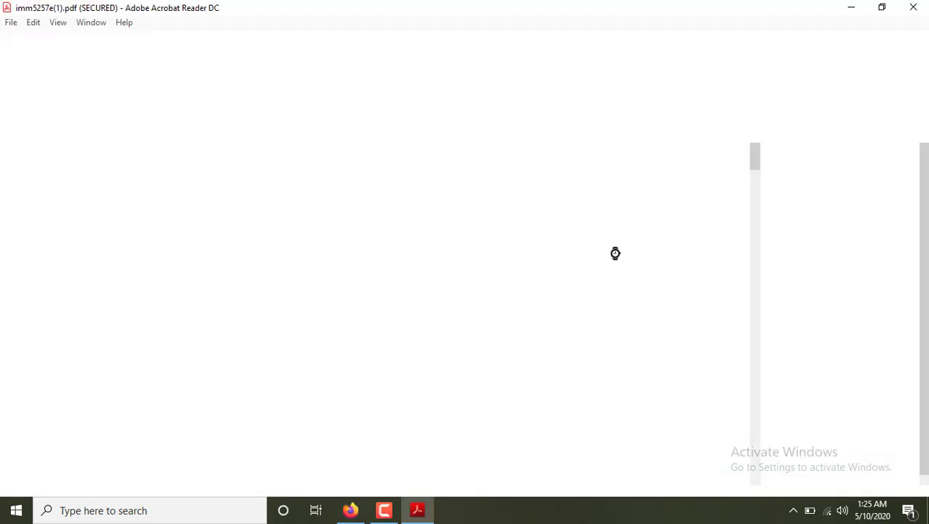
left_click(851, 7)
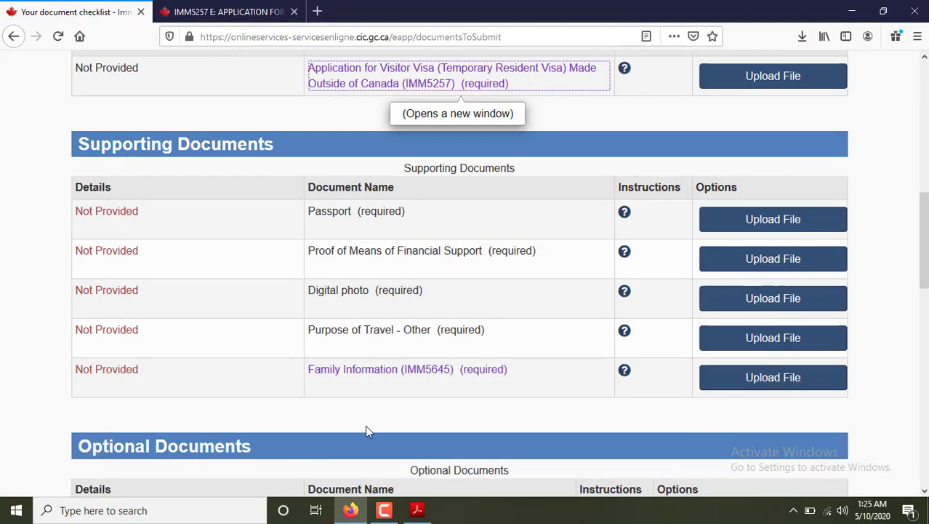
left_click(625, 253)
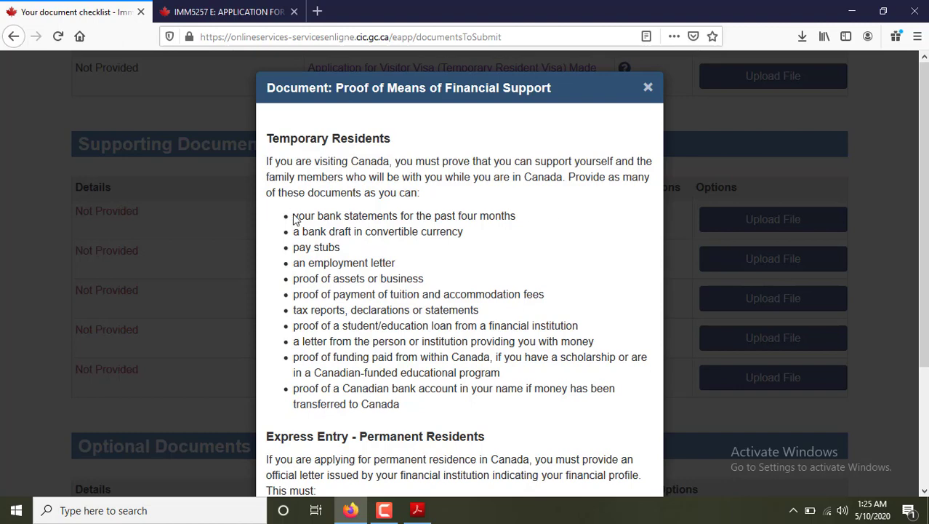
left_click_drag(294, 220, 486, 217)
left_click(486, 216)
left_click_drag(293, 278, 421, 278)
left_click(383, 310)
left_click_drag(298, 294, 498, 310)
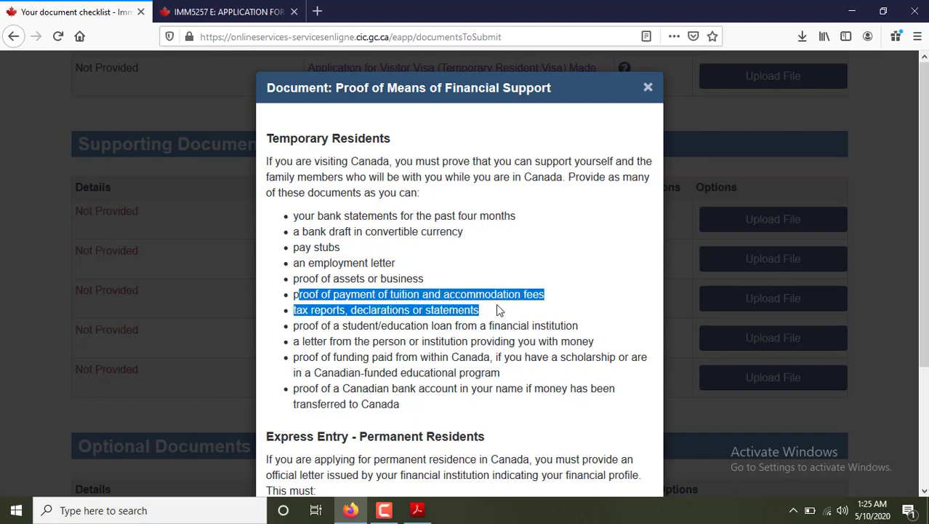
left_click(484, 311)
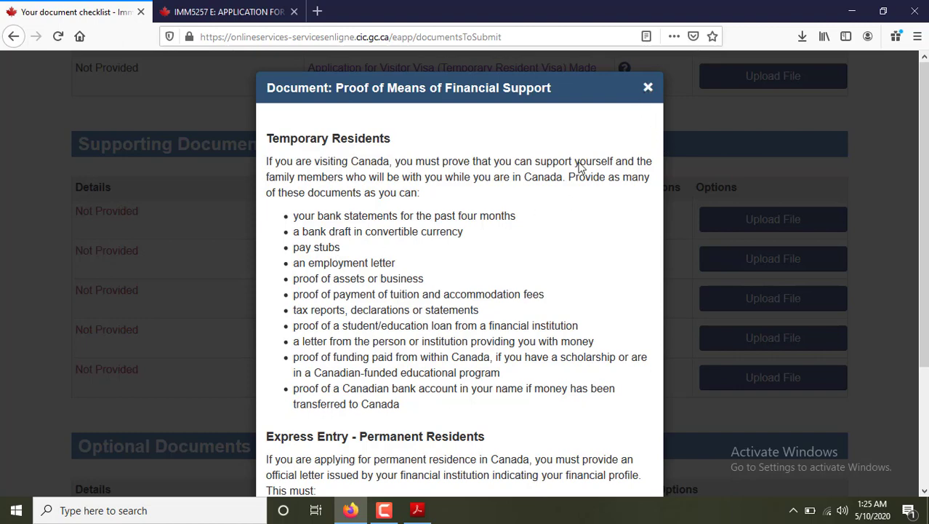
scroll(425, 372, "down", 3)
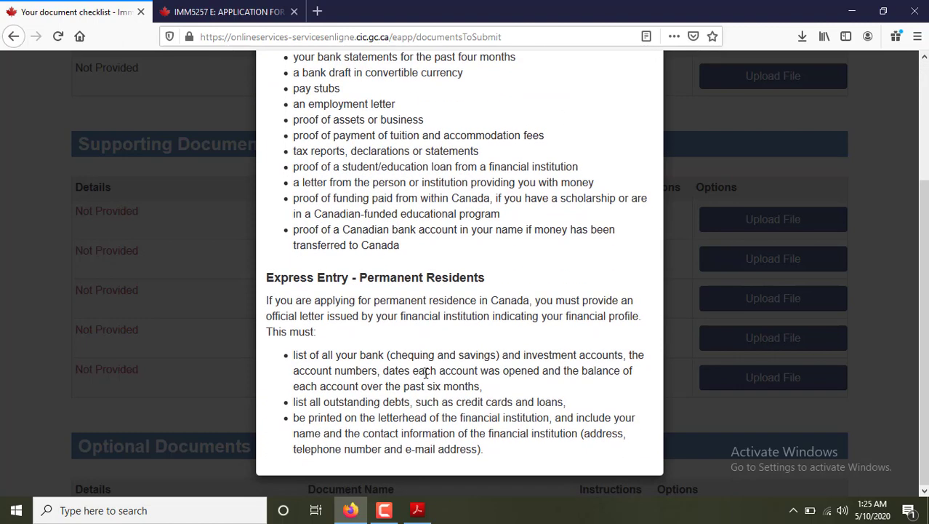
scroll(425, 372, "up", 3)
left_click(646, 88)
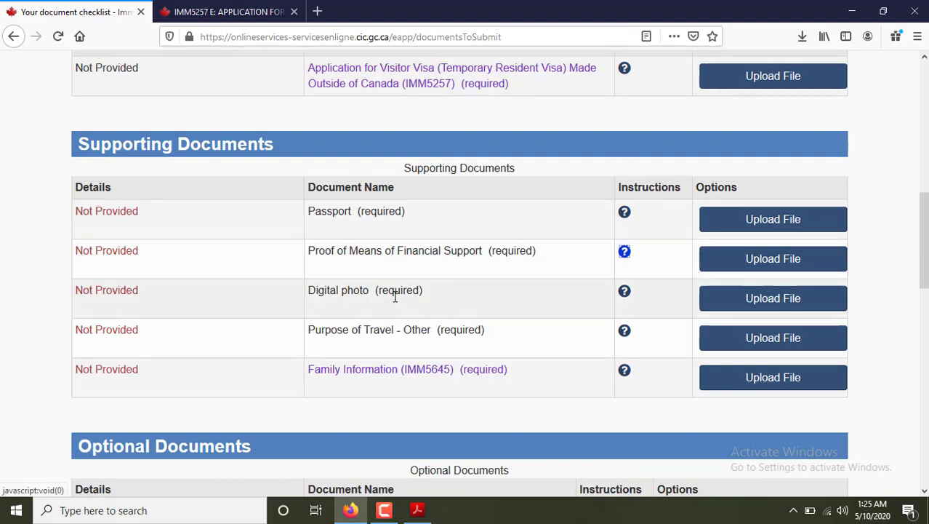
left_click(624, 293)
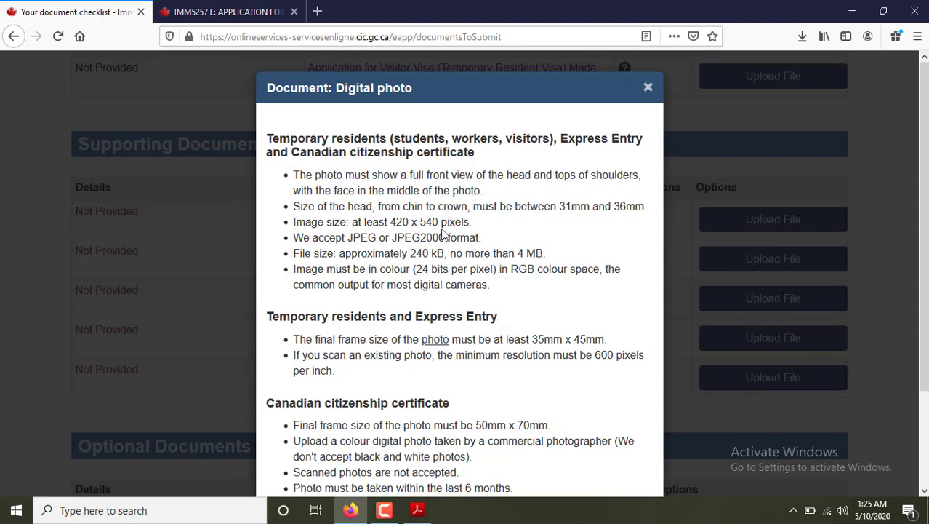
scroll(443, 234, "down", 2)
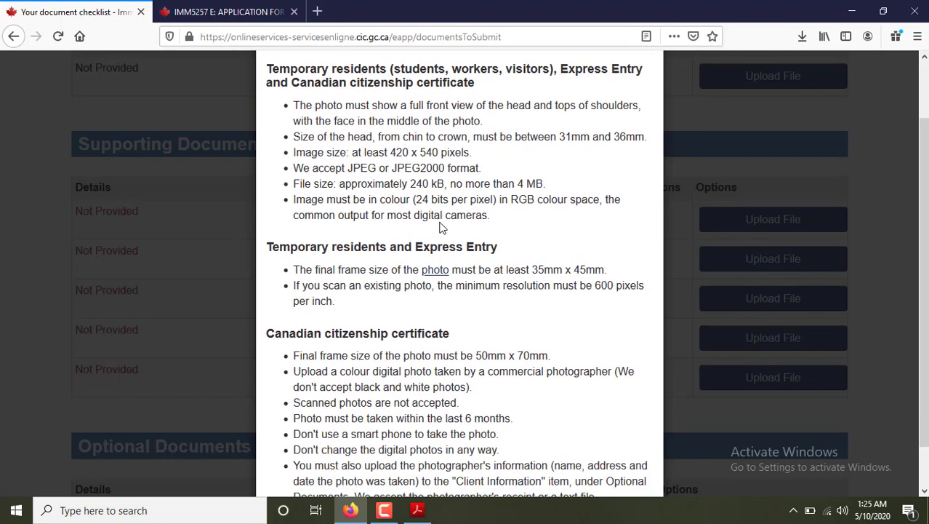
left_click_drag(294, 269, 607, 270)
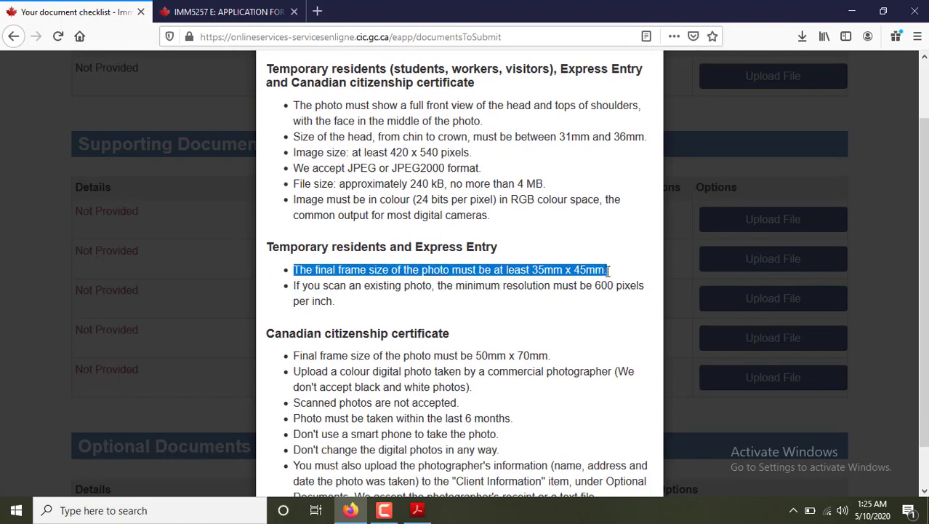
left_click(537, 269)
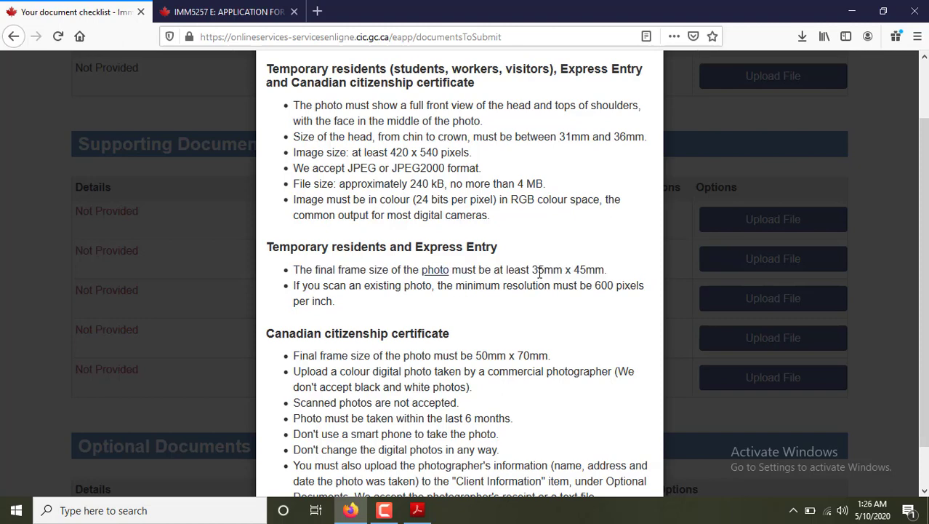
left_click_drag(533, 269, 613, 276)
left_click(617, 270)
scroll(617, 270, "up", 2)
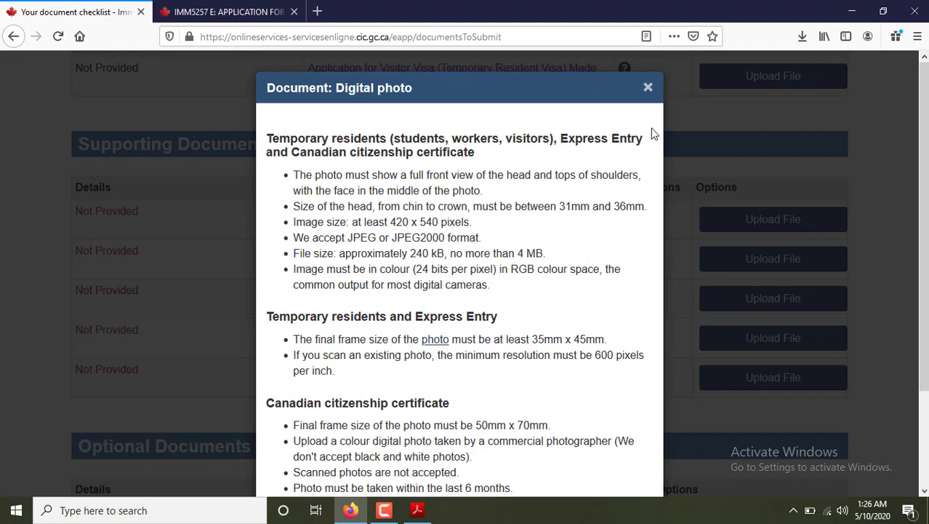
left_click(648, 84)
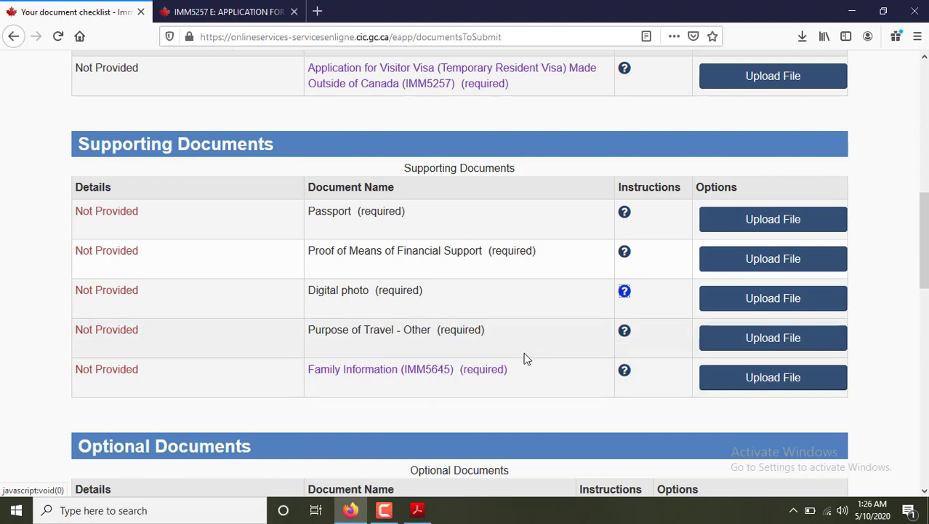
left_click(624, 330)
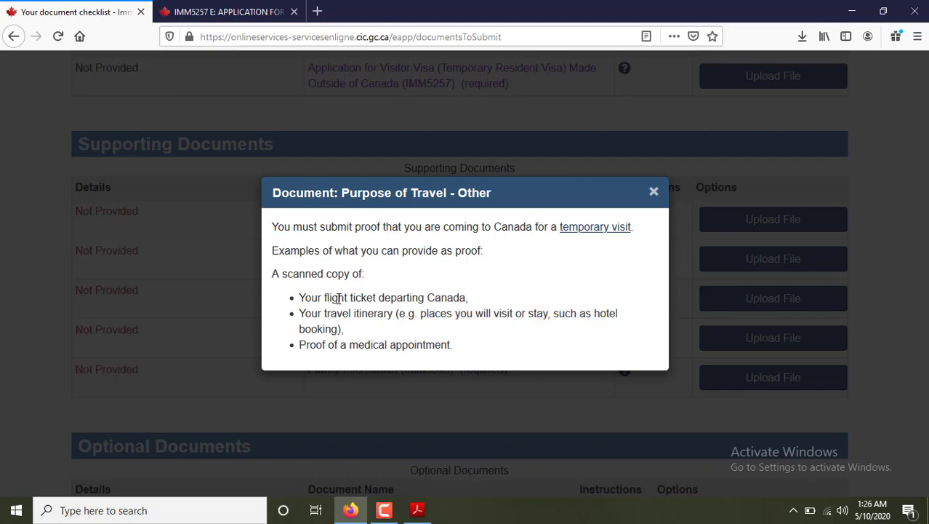
left_click_drag(377, 298, 474, 298)
left_click(479, 300)
left_click_drag(453, 343, 290, 345)
left_click(579, 211)
left_click(653, 192)
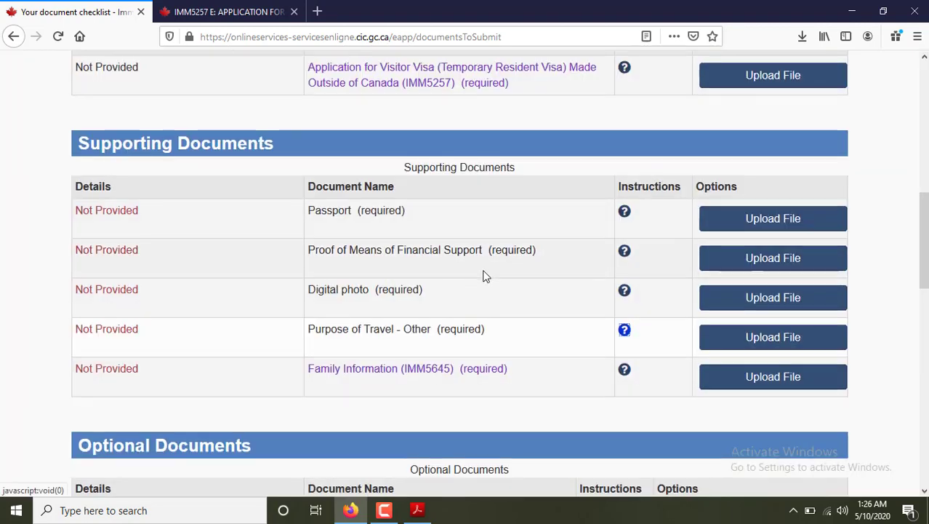
Scroll down past Optional Documents to the Fees table: $100 visitor fee, $85 biometrics, $185 total.
scroll(501, 329, "down", 2)
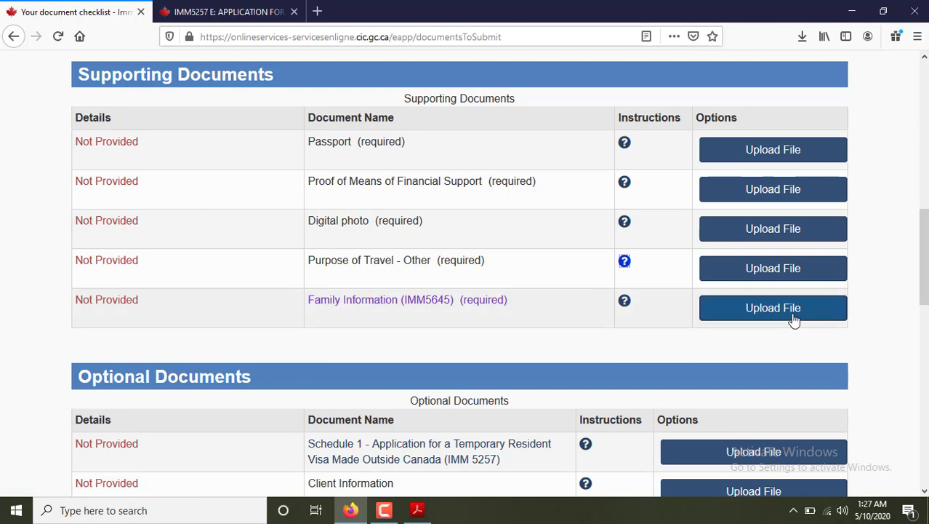
scroll(620, 356, "down", 3)
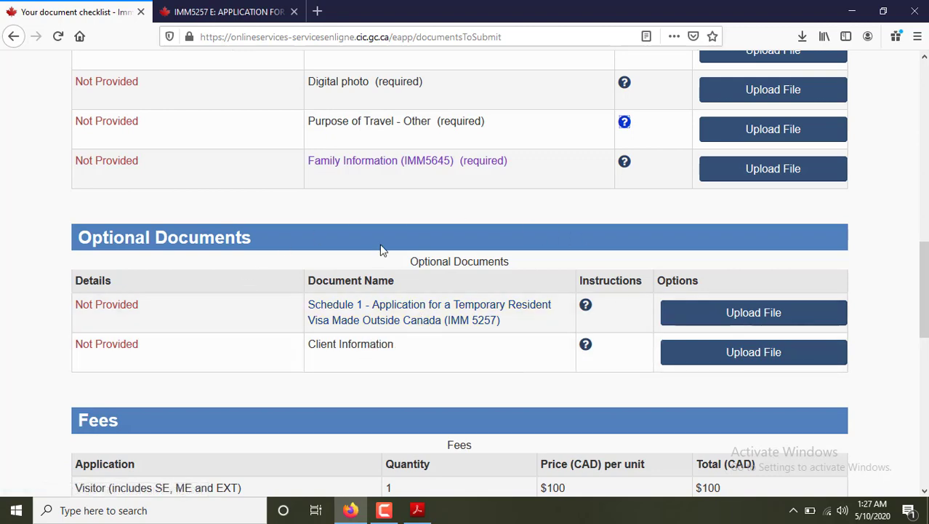
scroll(442, 285, "up", 3)
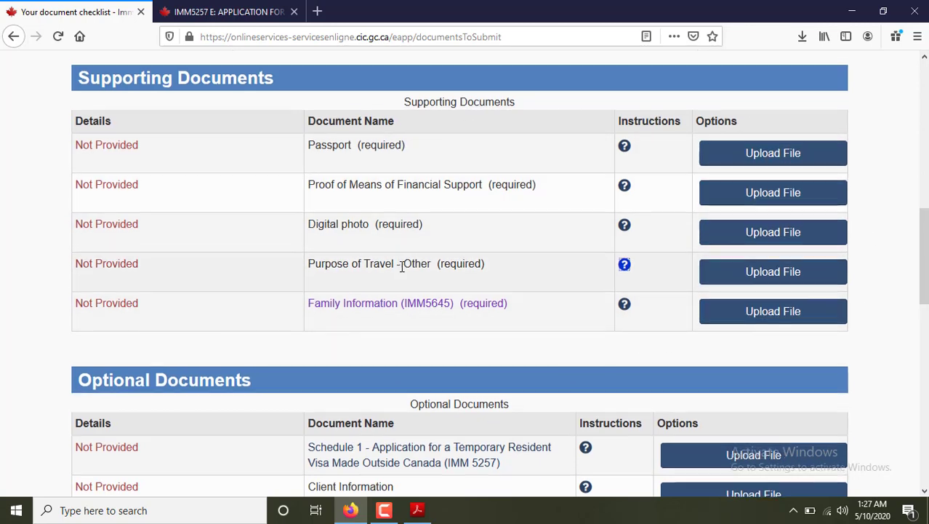
scroll(428, 296, "up", 4)
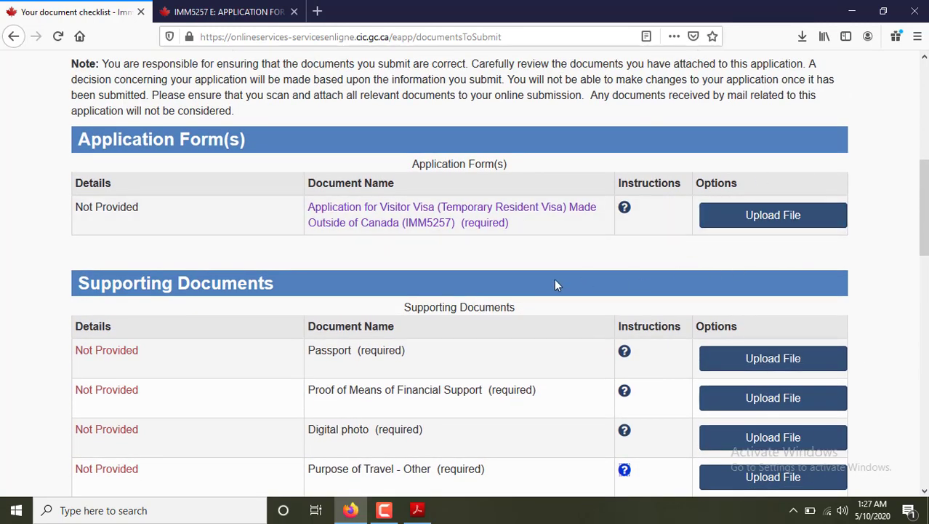
scroll(509, 273, "down", 10)
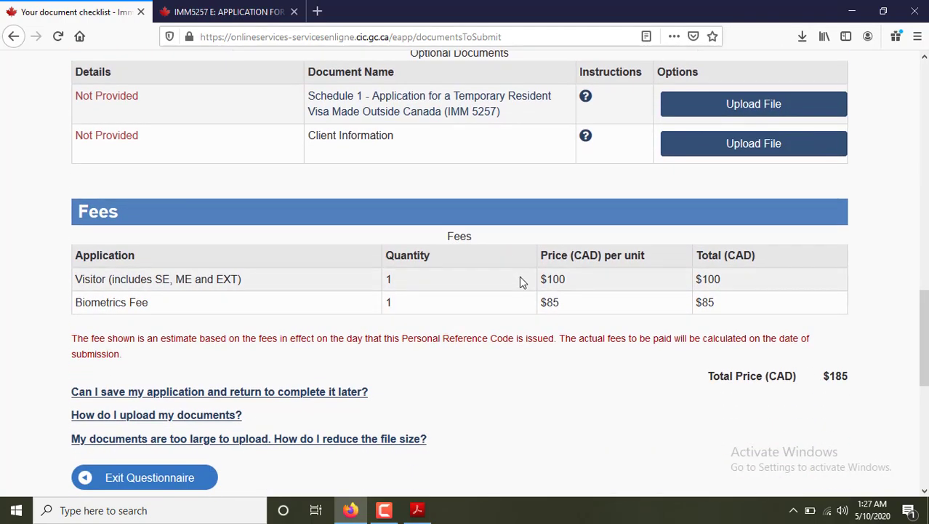
scroll(519, 276, "up", 2)
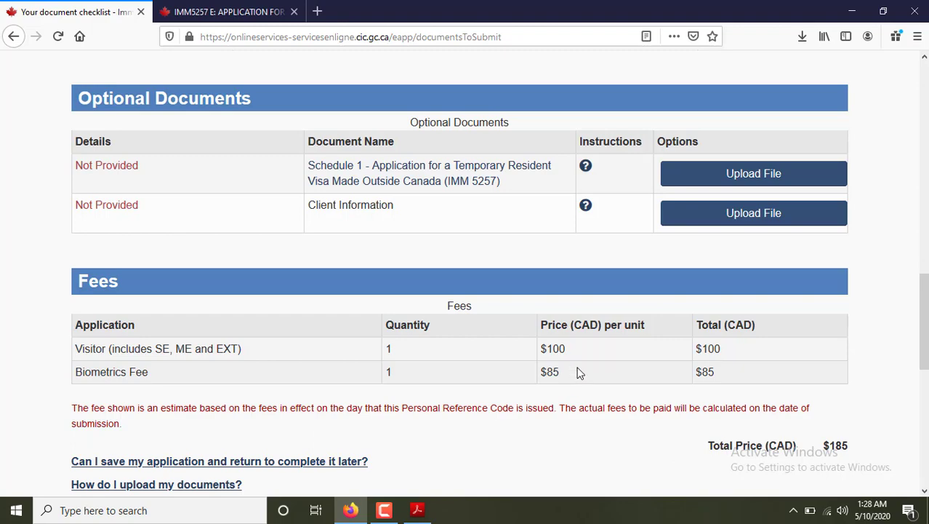
scroll(579, 372, "up", 12)
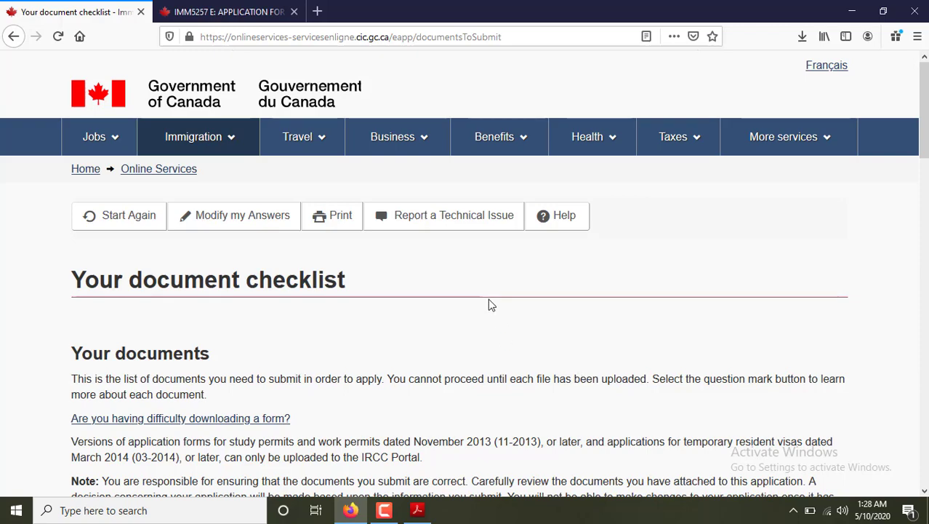
scroll(489, 305, "down", 5)
scroll(489, 304, "down", 3)
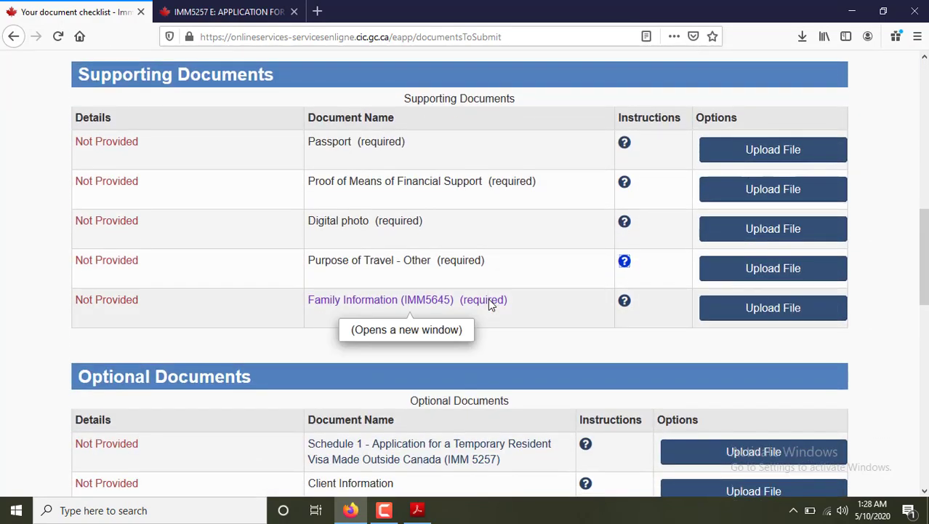
scroll(489, 305, "down", 2)
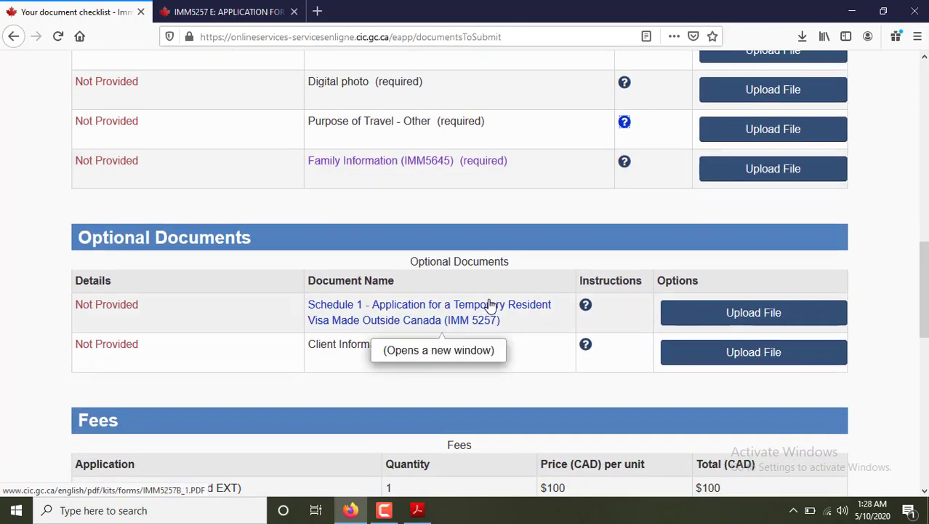